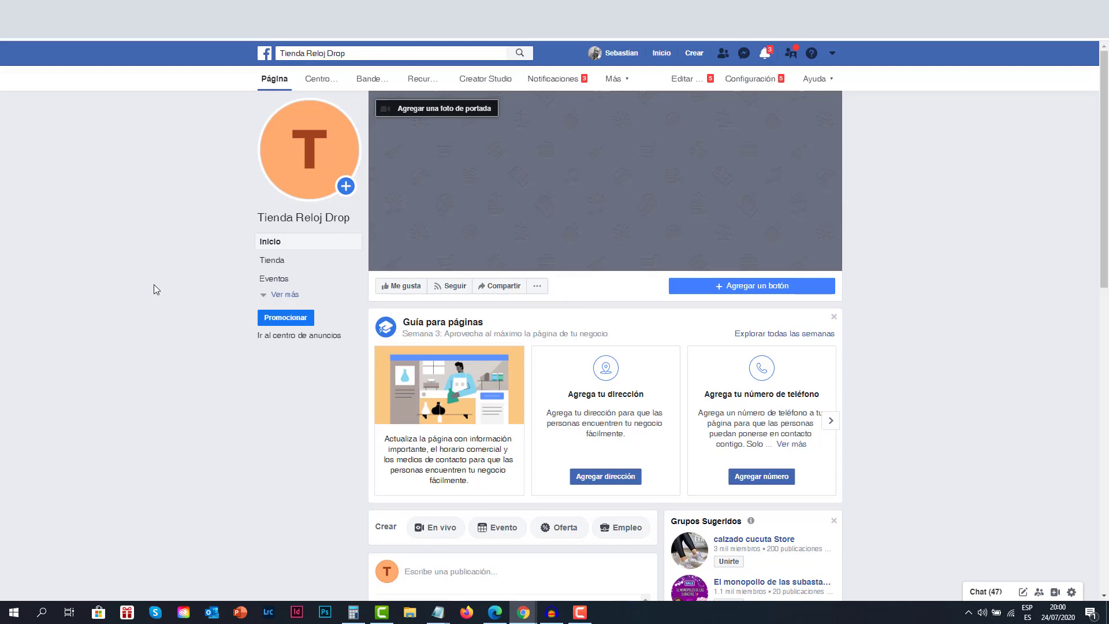
# Step: Go from the page's shop through the Administrador de ventas to the Administrador de catálogos
pyautogui.click(281, 265)
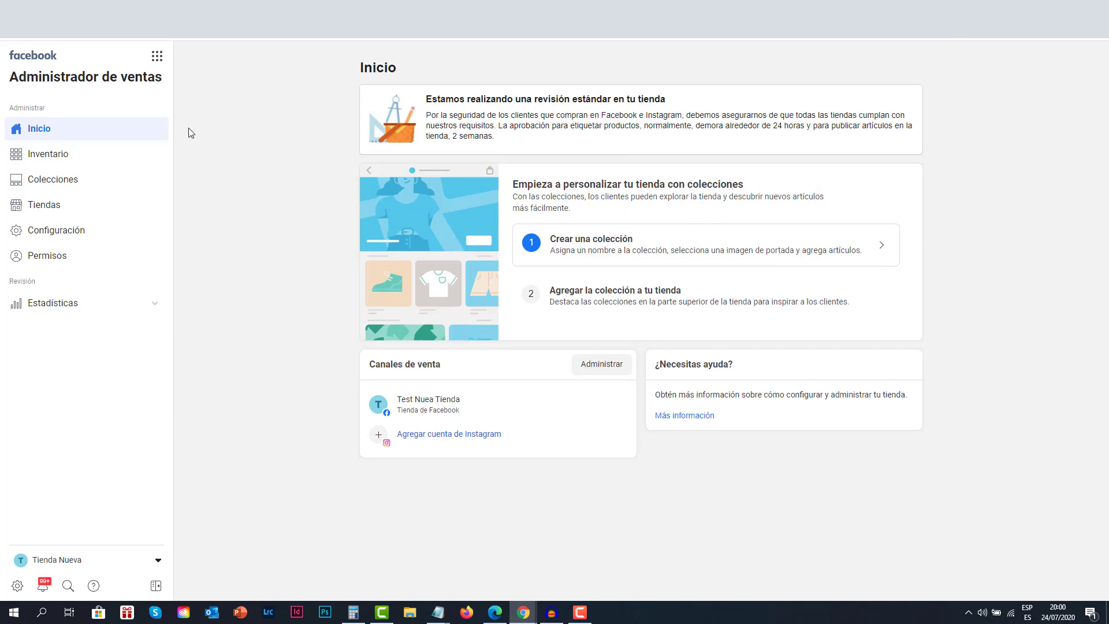
pyautogui.click(161, 66)
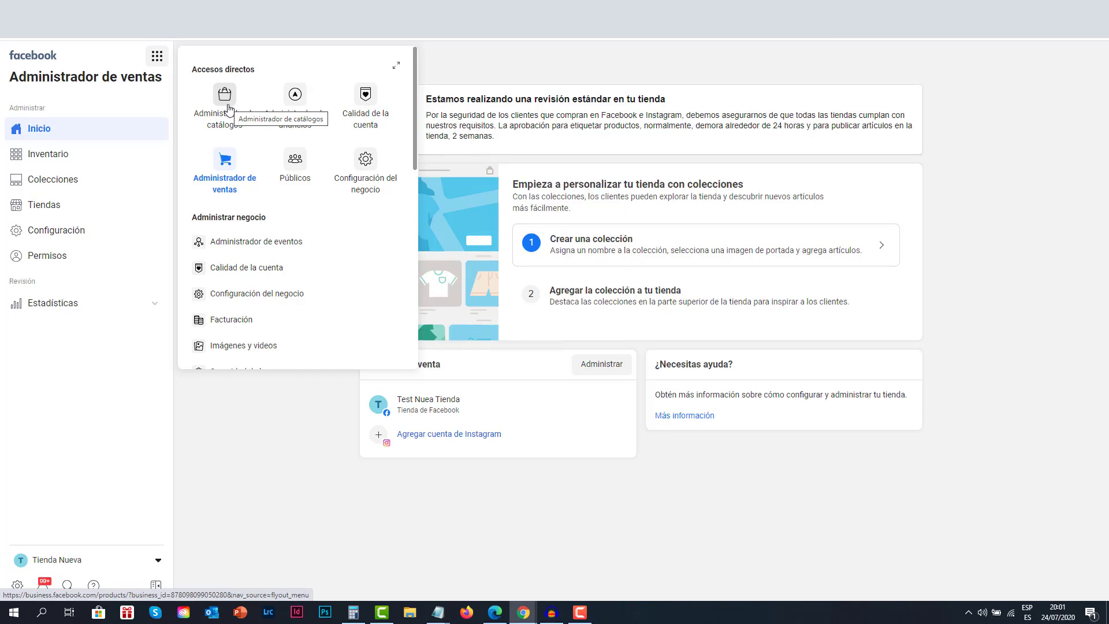
pyautogui.click(222, 110)
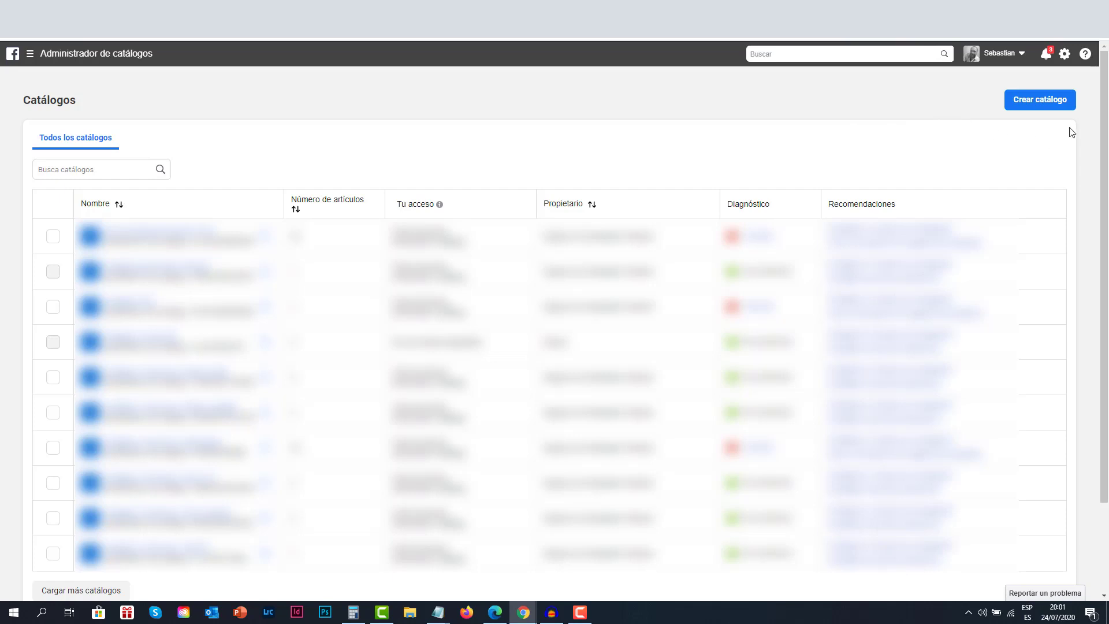
# Step: Start a new catalog of the Comercio electrónico type for Productos
pyautogui.click(1057, 104)
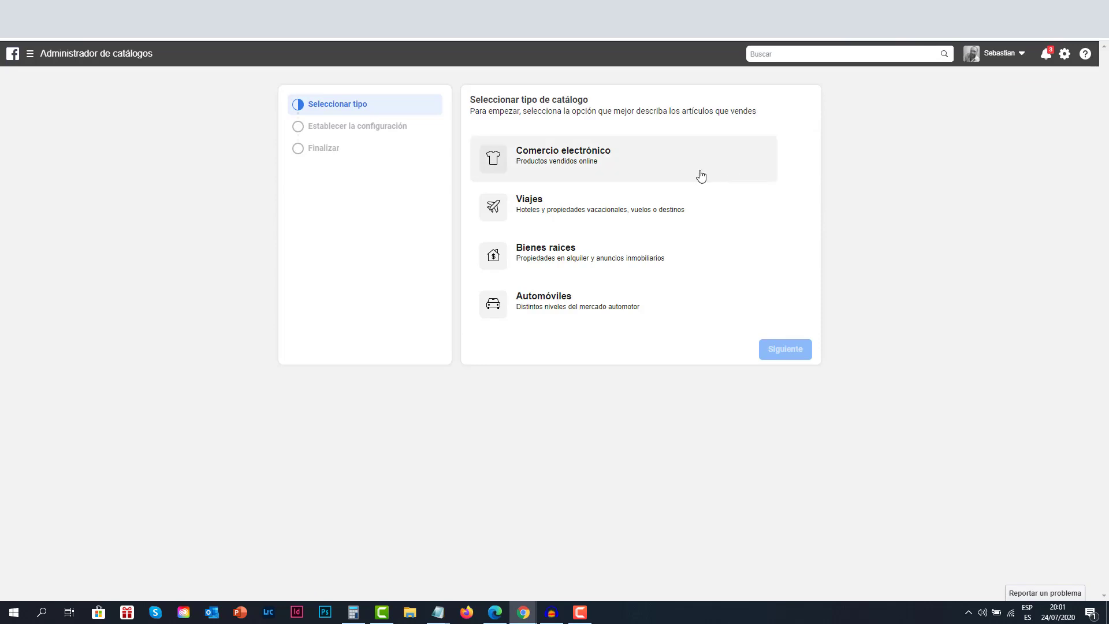
pyautogui.click(641, 172)
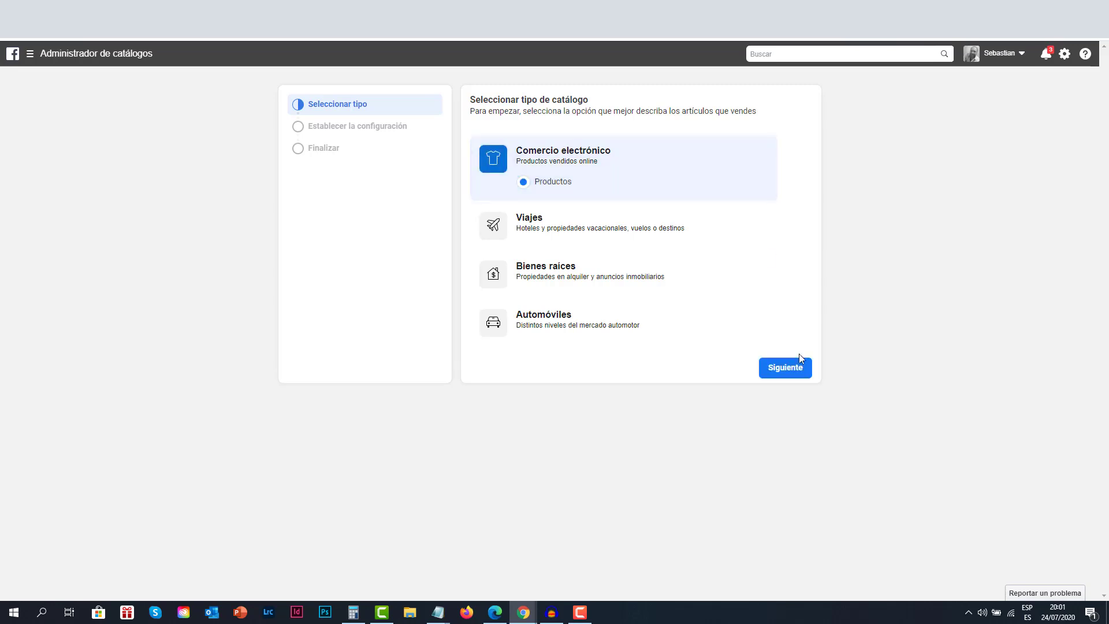
pyautogui.click(799, 374)
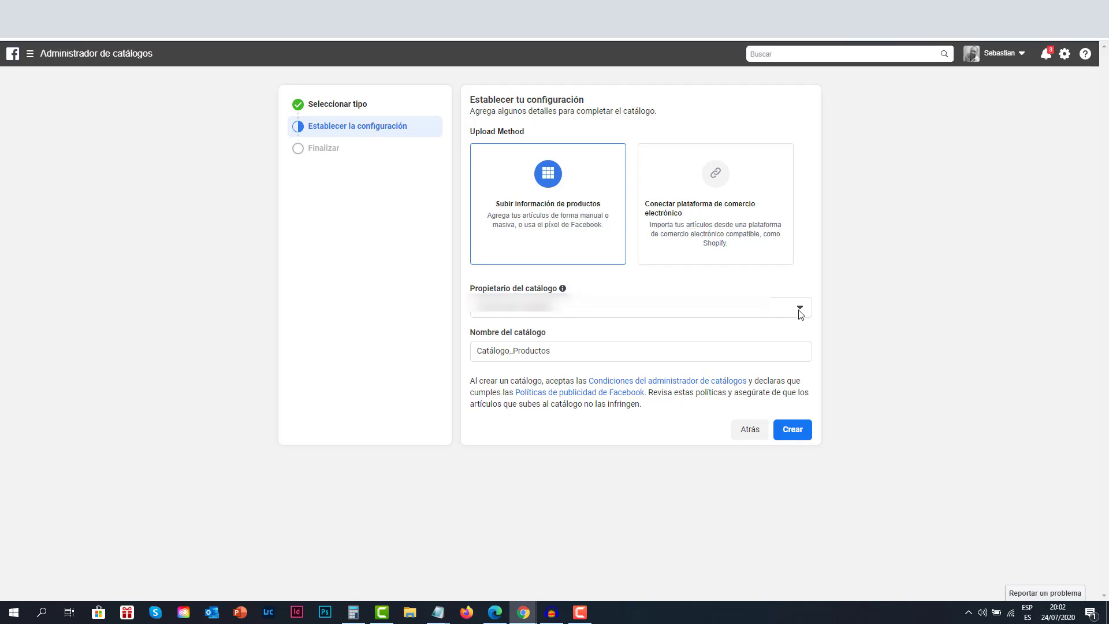
# Step: Create the catalog with insta.para.youtube as its owner and Catálogo_Productos_CSV as its name
pyautogui.click(800, 311)
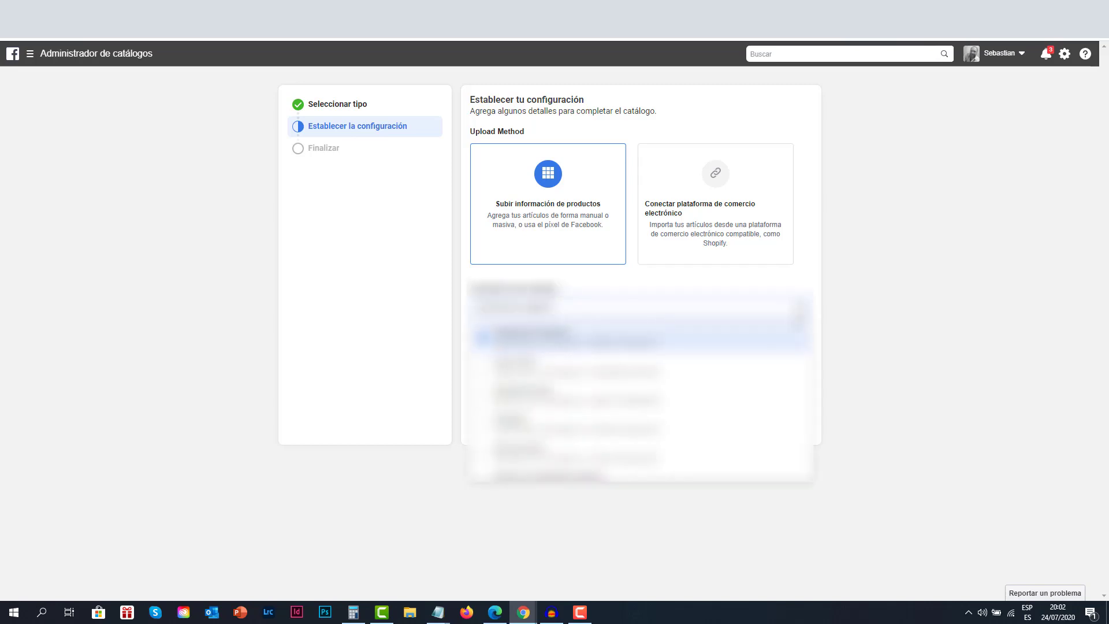
pyautogui.scroll(-4, 735, 380)
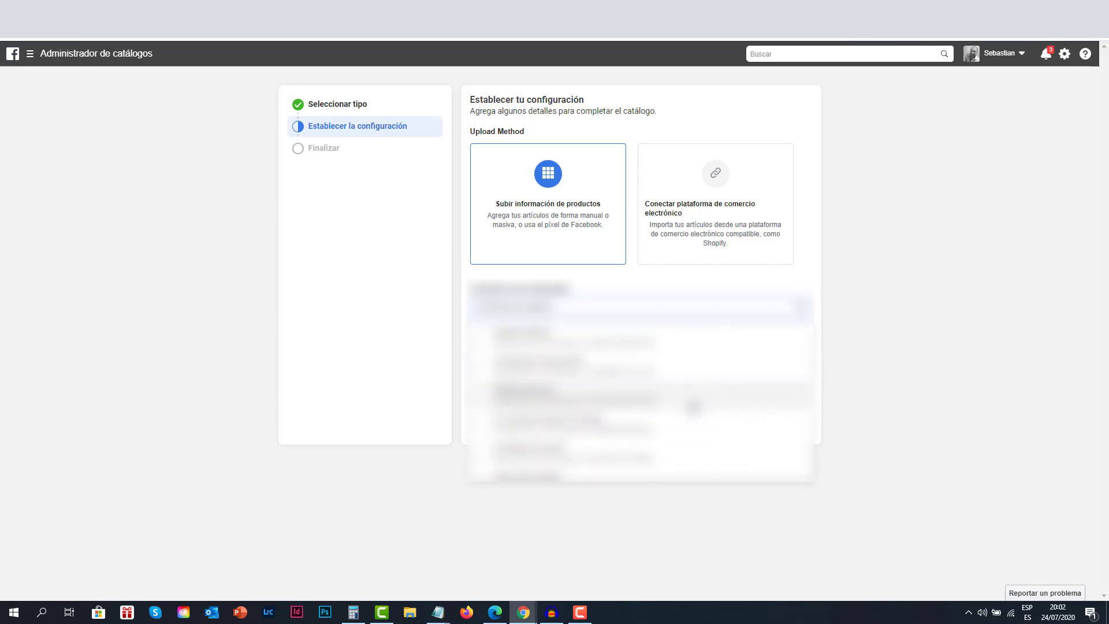
pyautogui.click(693, 426)
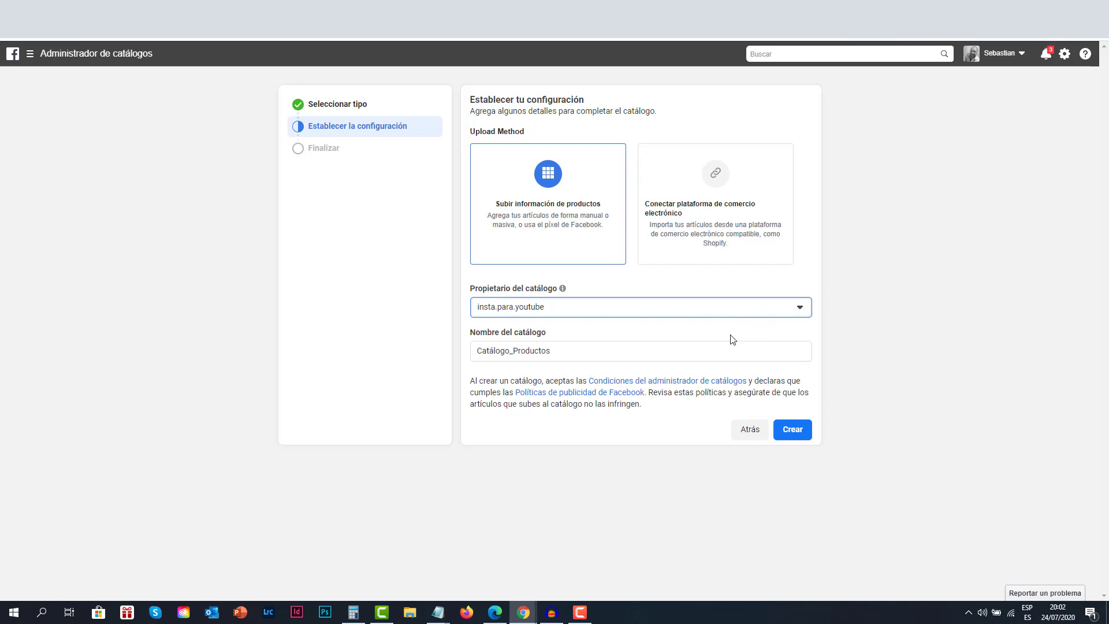
pyautogui.click(586, 351)
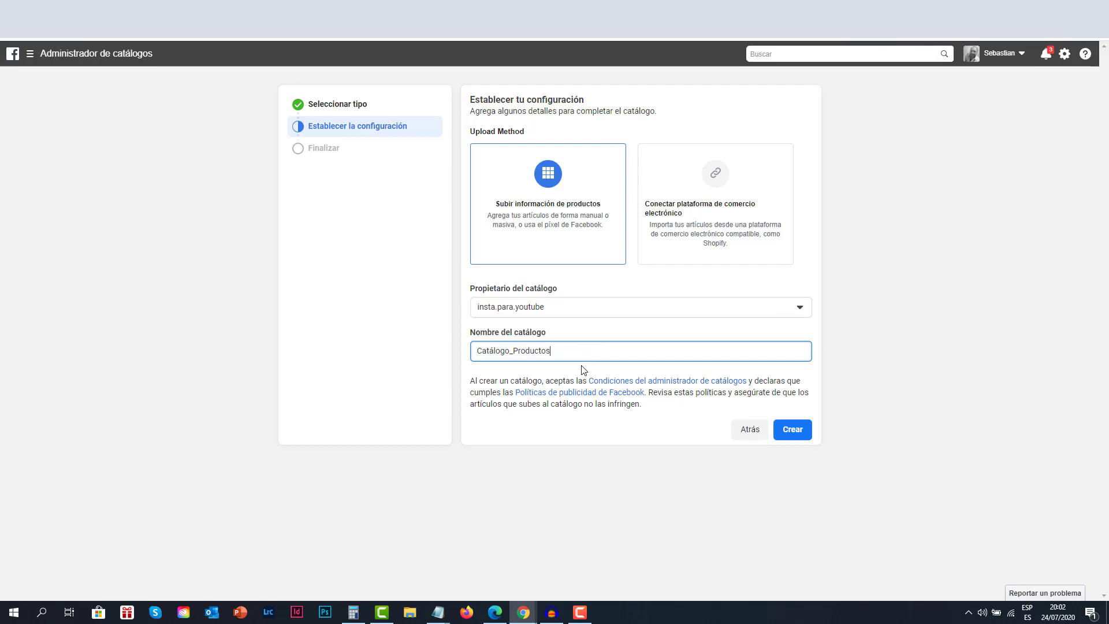
pyautogui.write('_CSV')
pyautogui.click(800, 437)
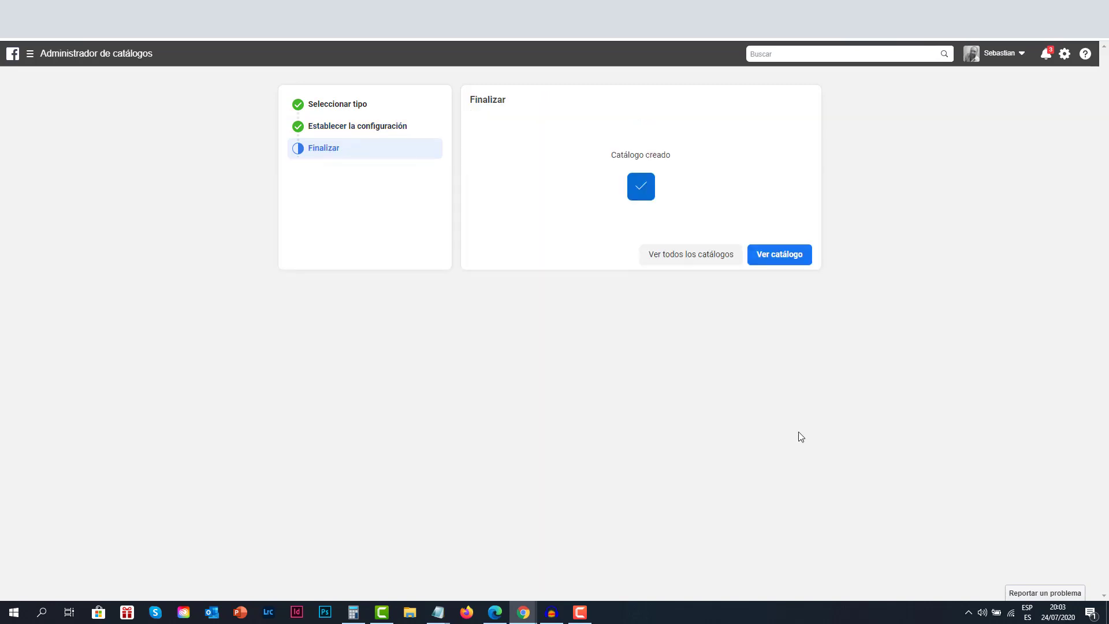
# Step: Open the newly created catalog and add a data source using the Usar subida masiva method
pyautogui.click(767, 256)
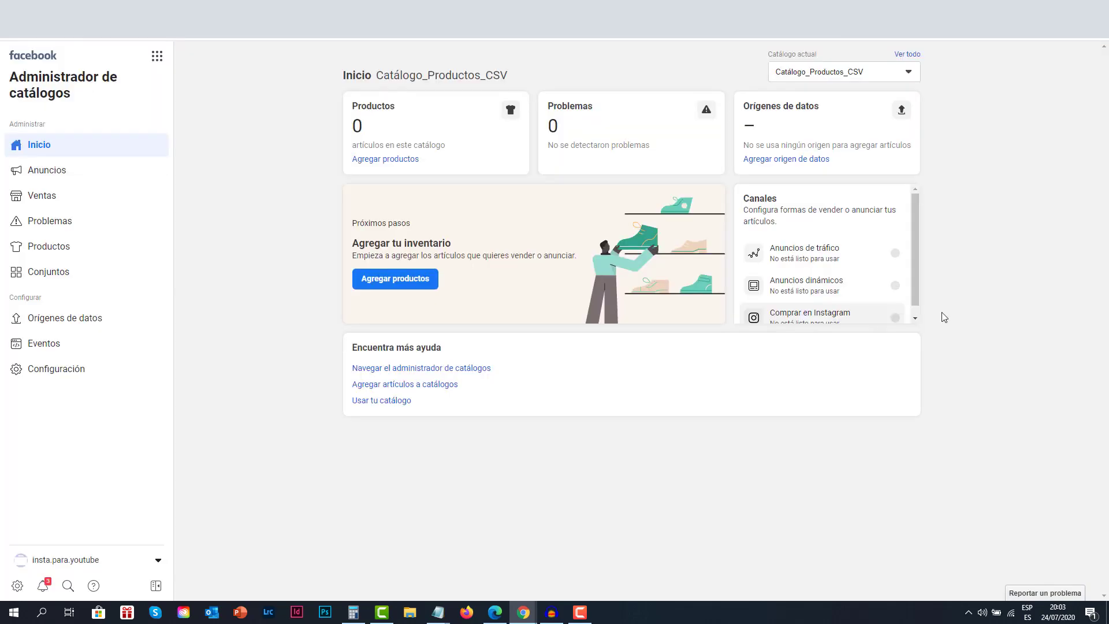
pyautogui.click(788, 162)
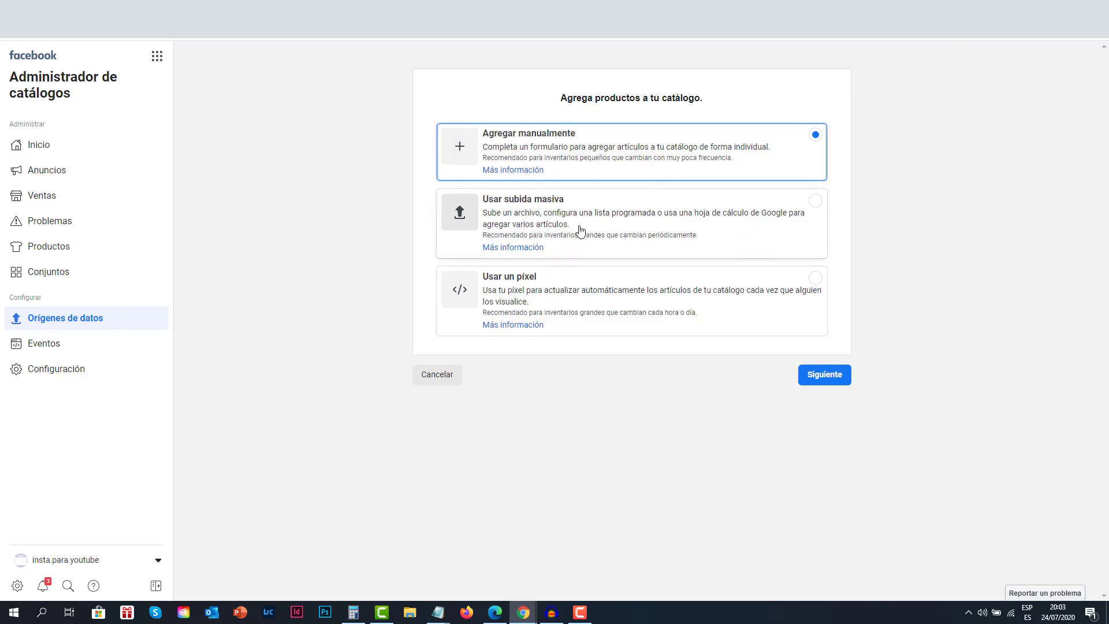
pyautogui.click(795, 236)
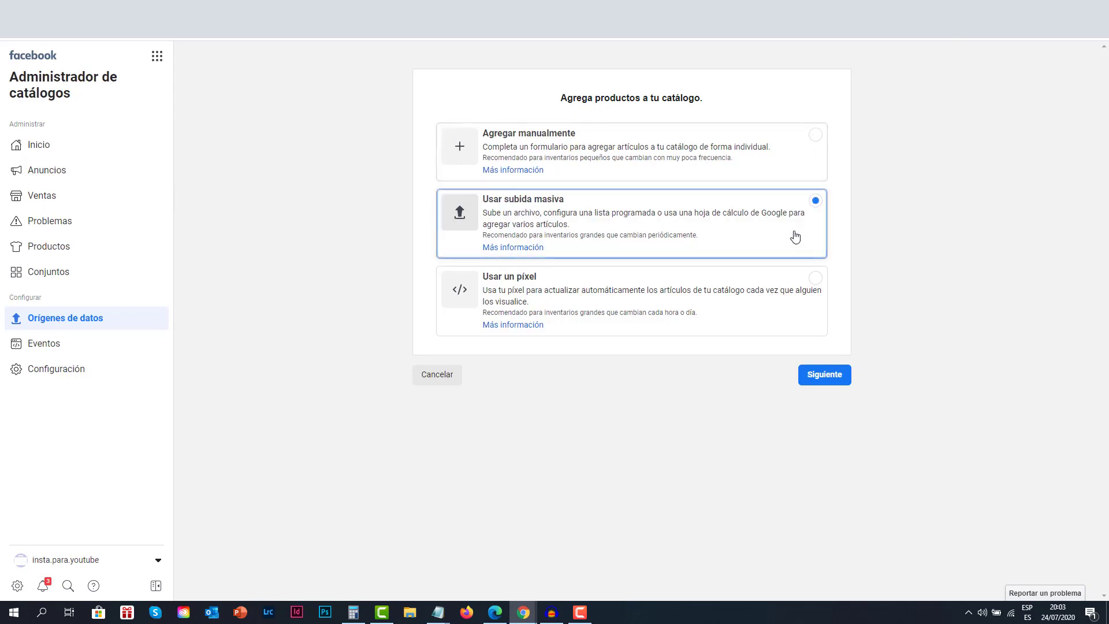
pyautogui.click(832, 379)
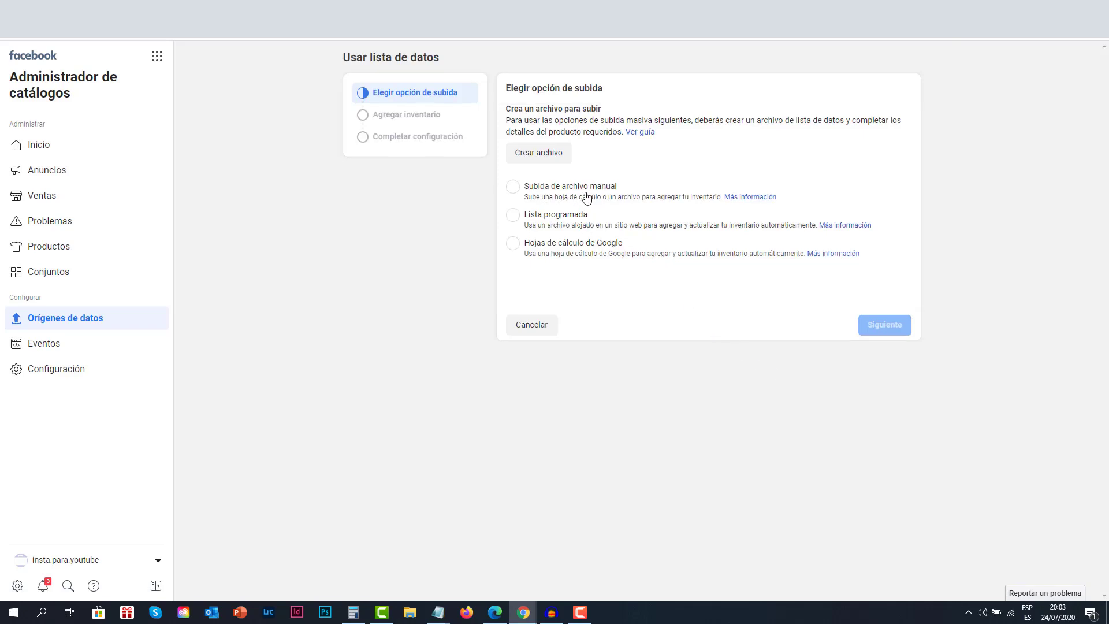
# Step: Choose Hojas de cálculo de Google as the upload option and advance past the import instructions to the list configuration
pyautogui.click(576, 254)
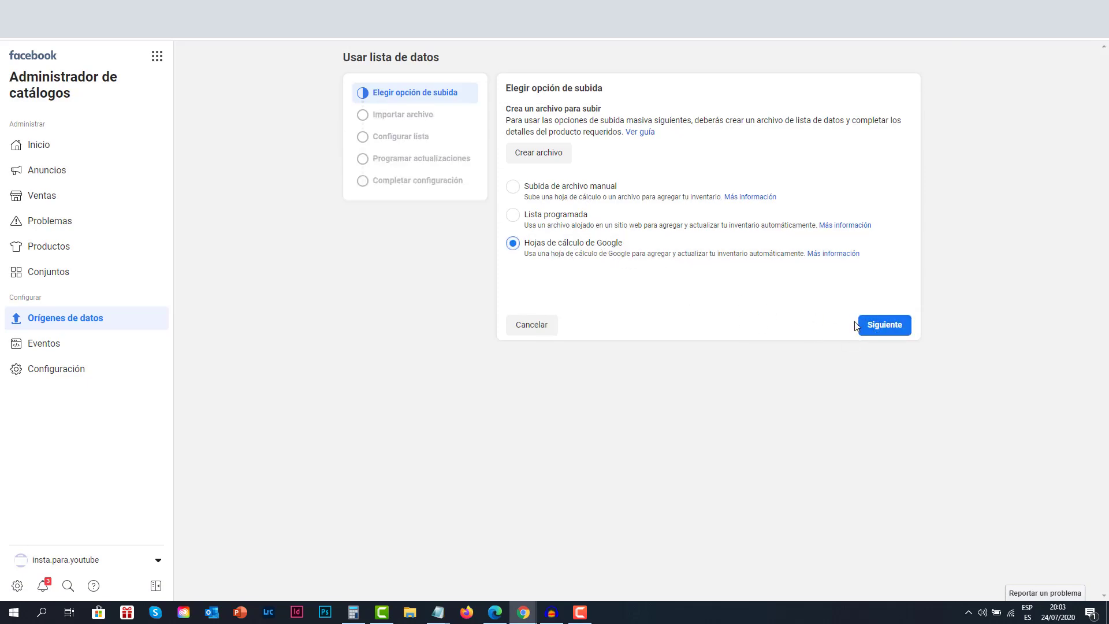
pyautogui.click(877, 330)
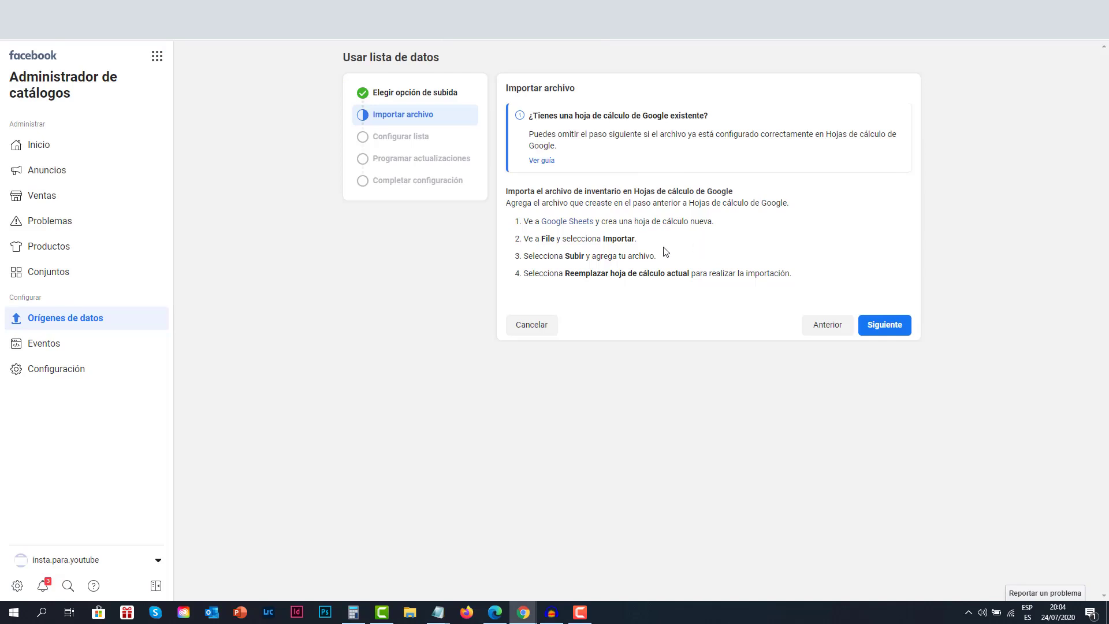
pyautogui.click(885, 328)
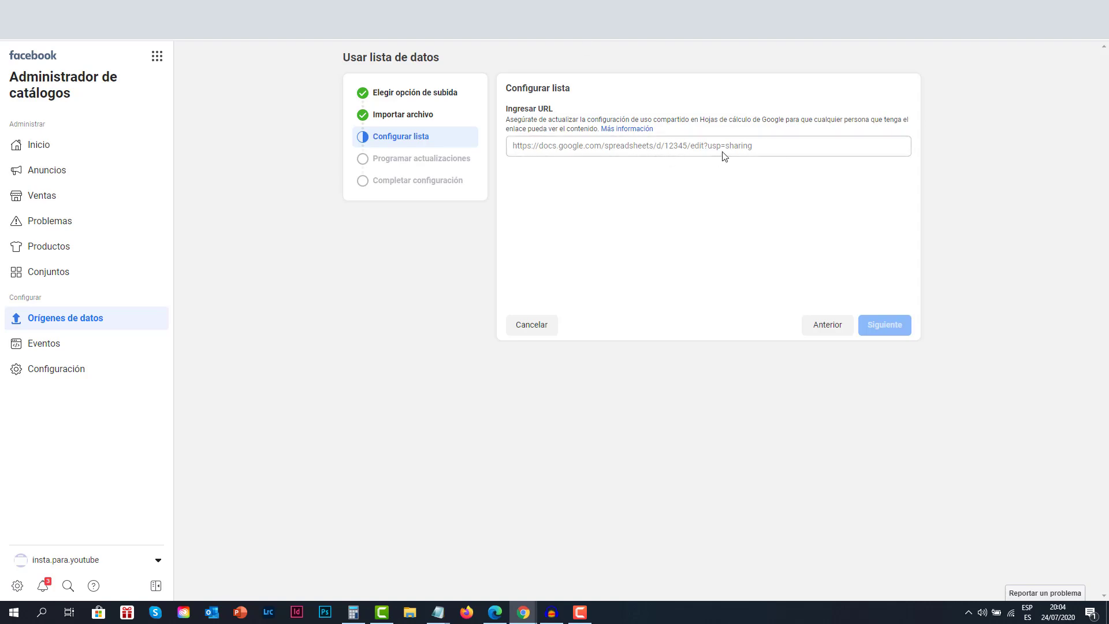
# Step: Switch to the Plantilla Catalogo Facebook spreadsheet in Google Sheets and set its link access to Cualquier persona con el enlace
pyautogui.hotkey('ctrl', 'Tab')
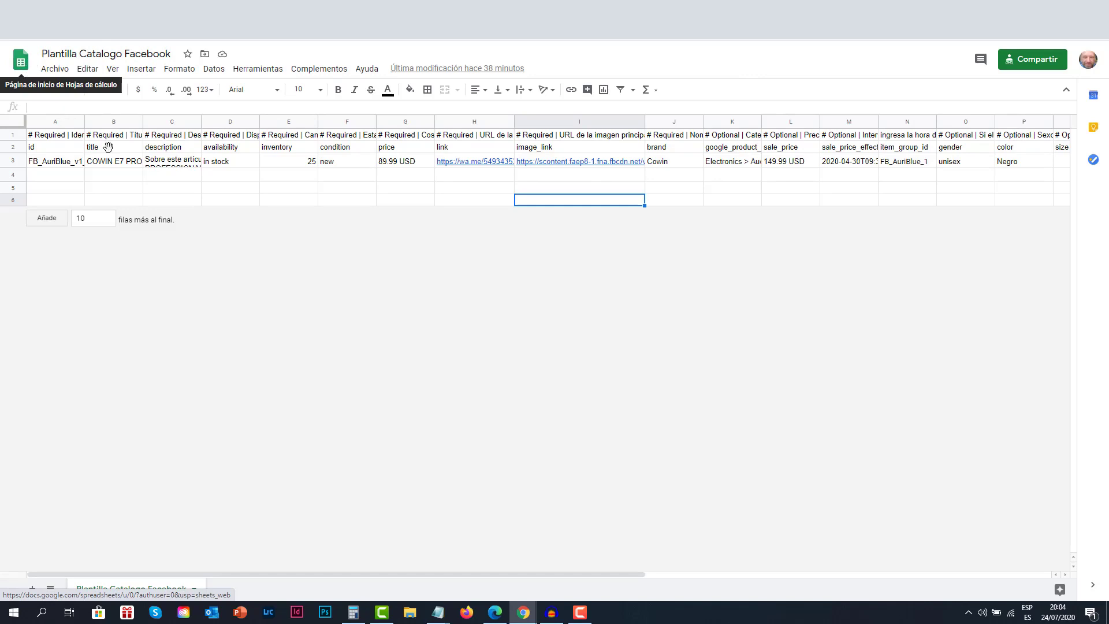
pyautogui.click(1038, 66)
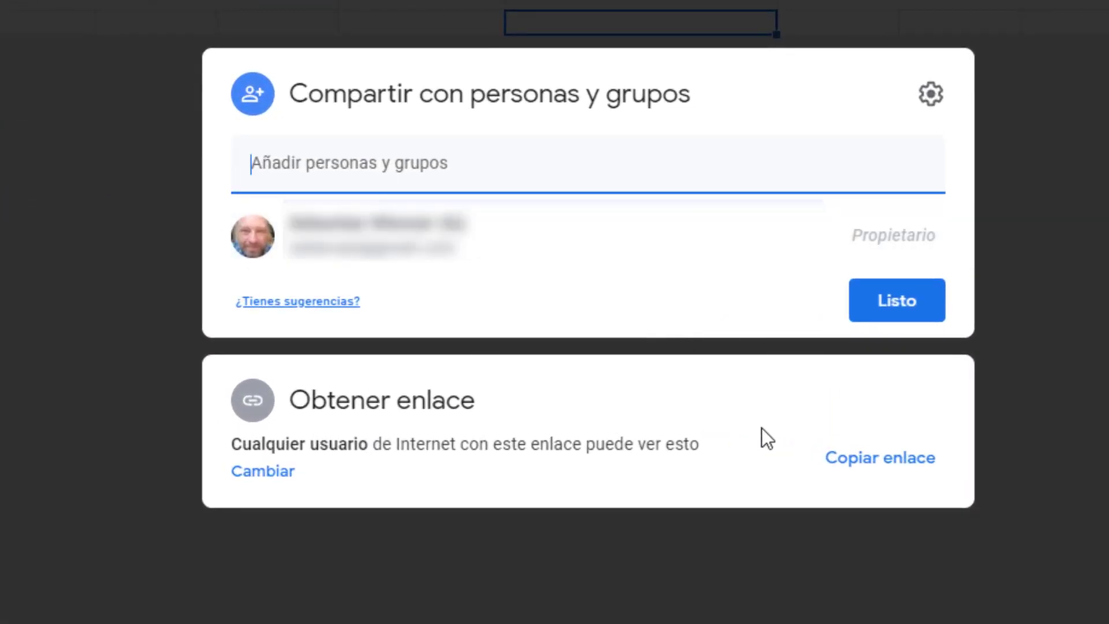
pyautogui.click(688, 450)
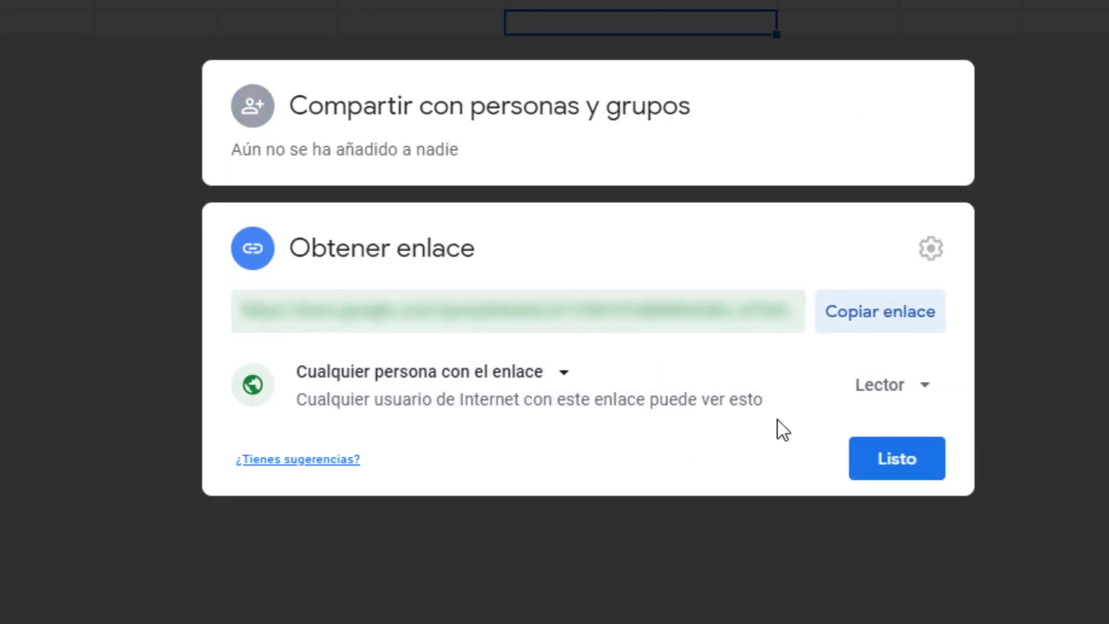
pyautogui.click(563, 378)
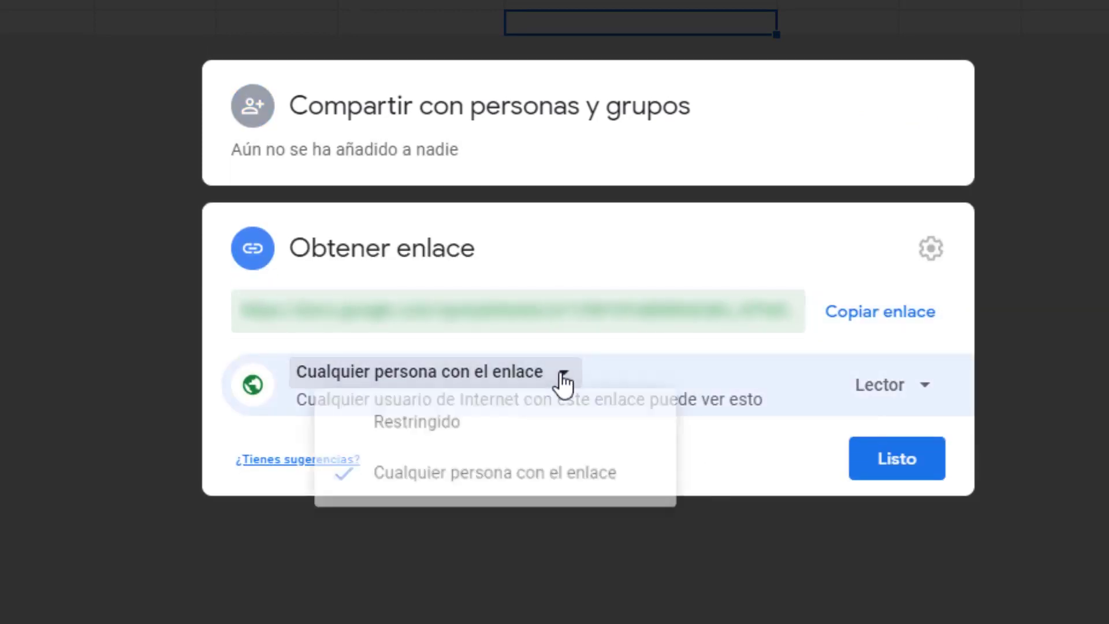
pyautogui.click(453, 441)
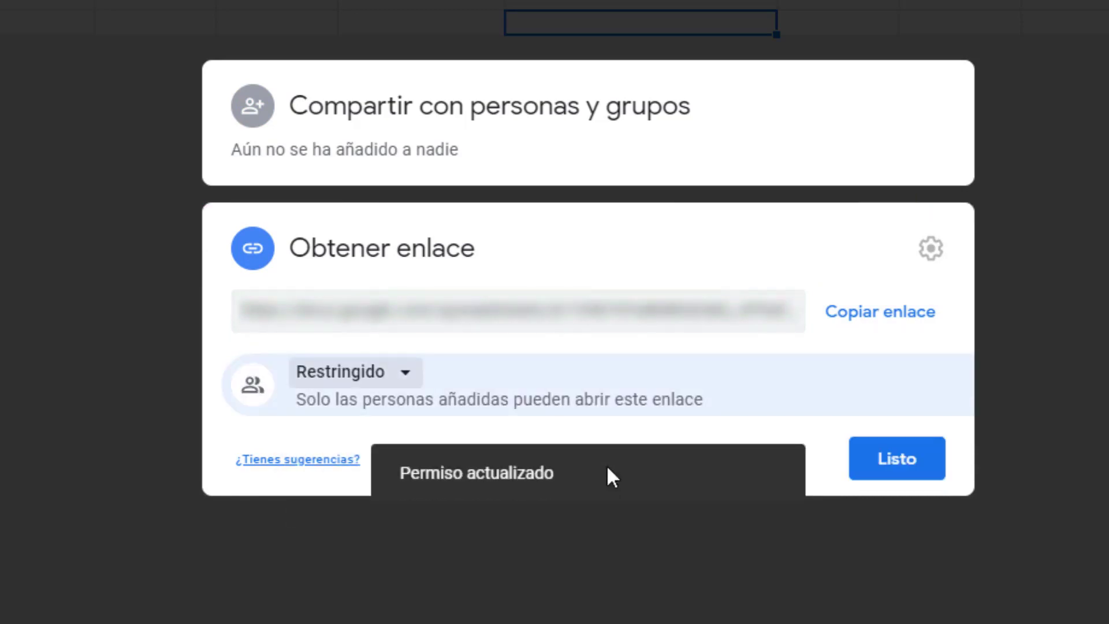
pyautogui.click(398, 383)
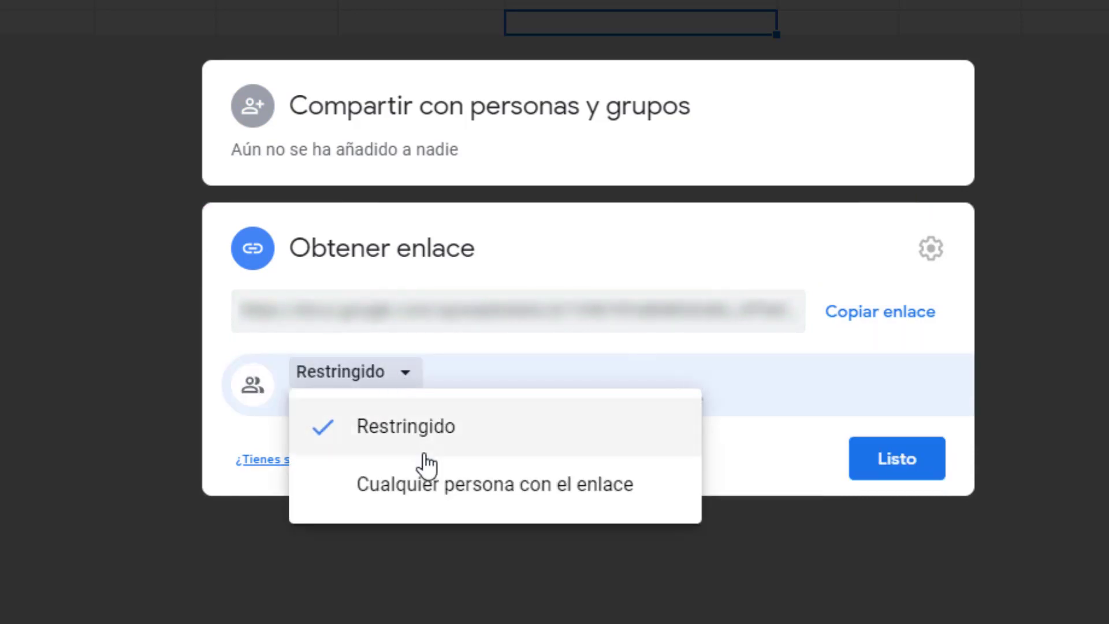
pyautogui.click(425, 495)
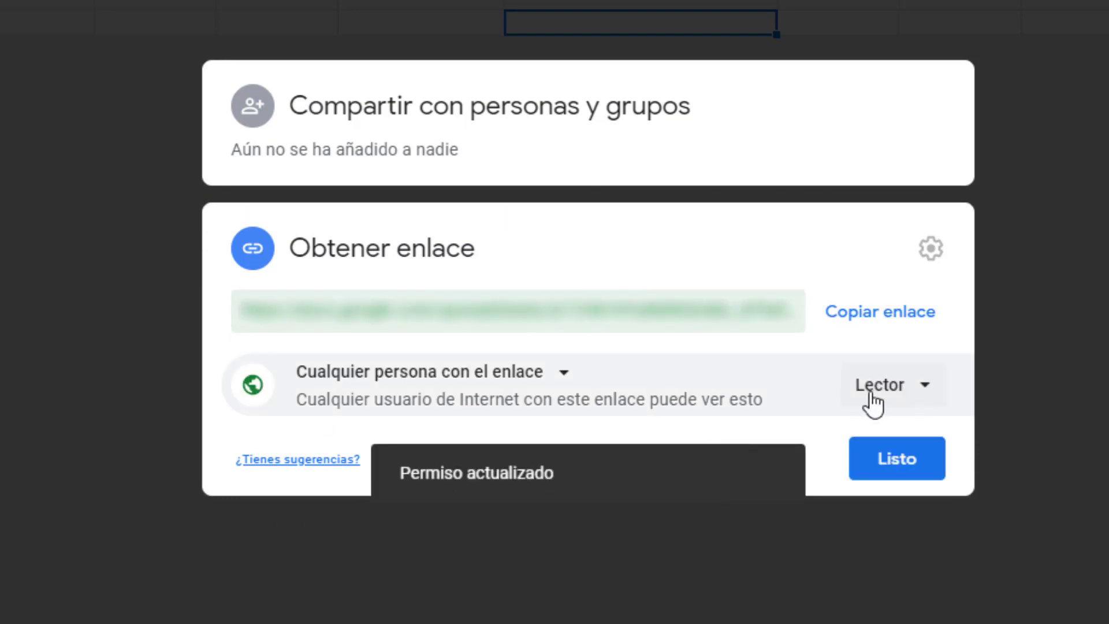
# Step: Copy the spreadsheet's sharing link and paste it as the data list URL in the Administrador de catálogos
pyautogui.click(876, 324)
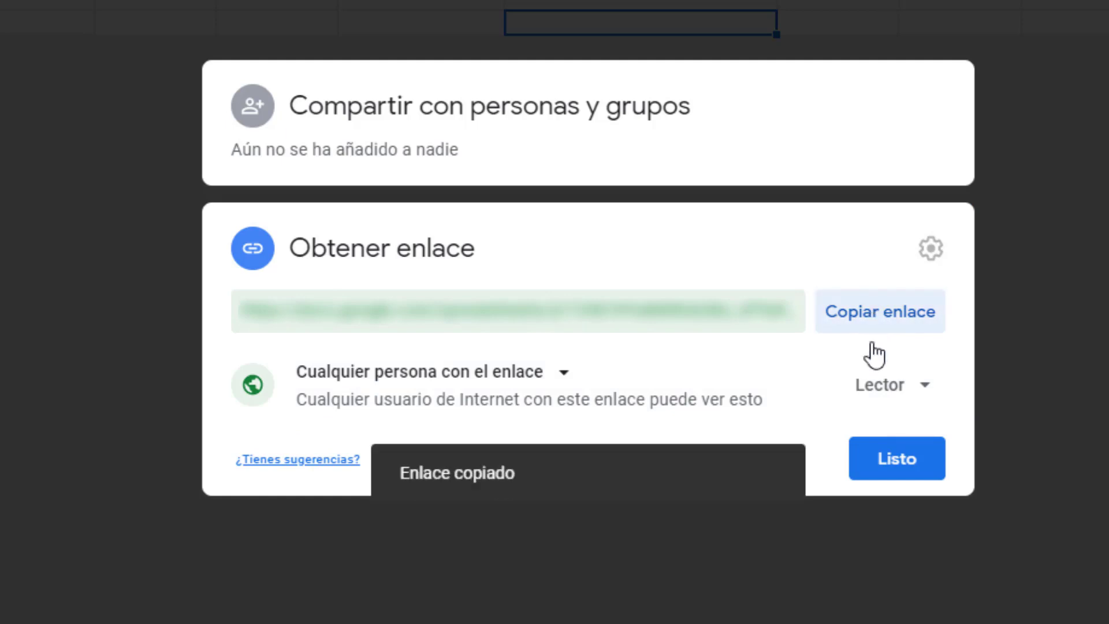
pyautogui.click(904, 464)
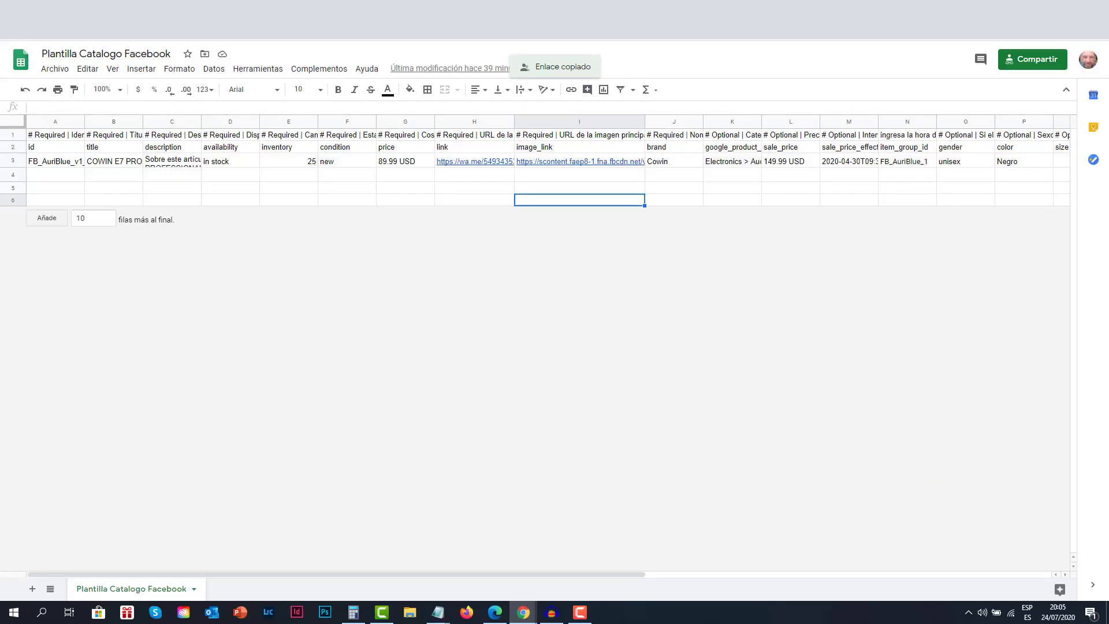
pyautogui.hotkey('ctrl', 'shift', 'Tab')
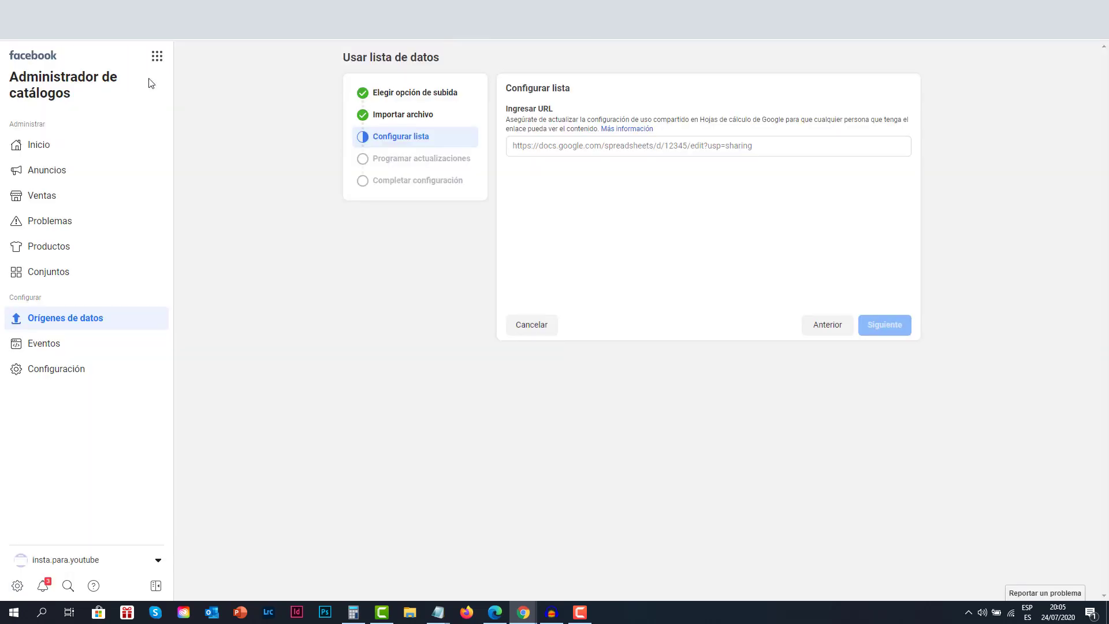
pyautogui.rightClick(598, 146)
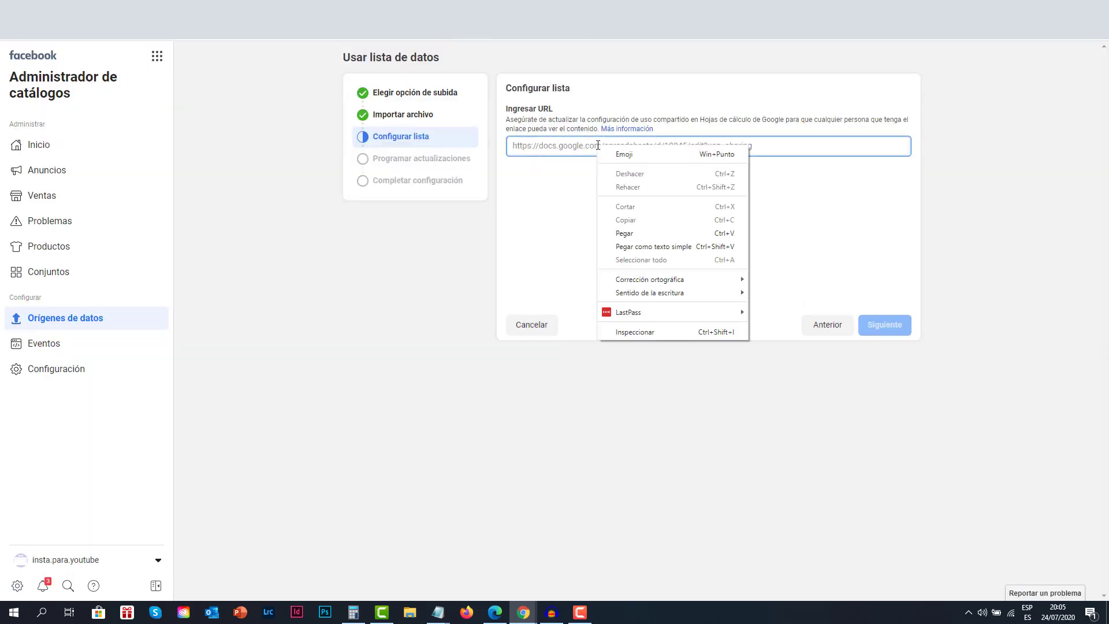
pyautogui.click(657, 230)
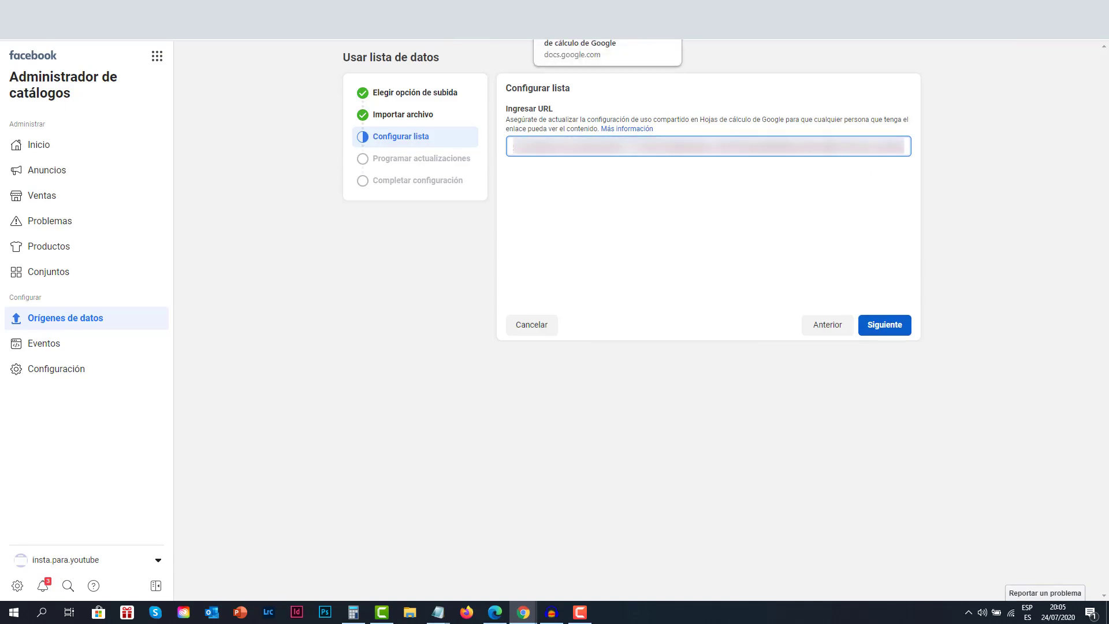
# Step: Return to the spreadsheet and check that its link sharing setting is Cualquier persona con el enlace
pyautogui.click(583, 10)
pyautogui.click(1034, 65)
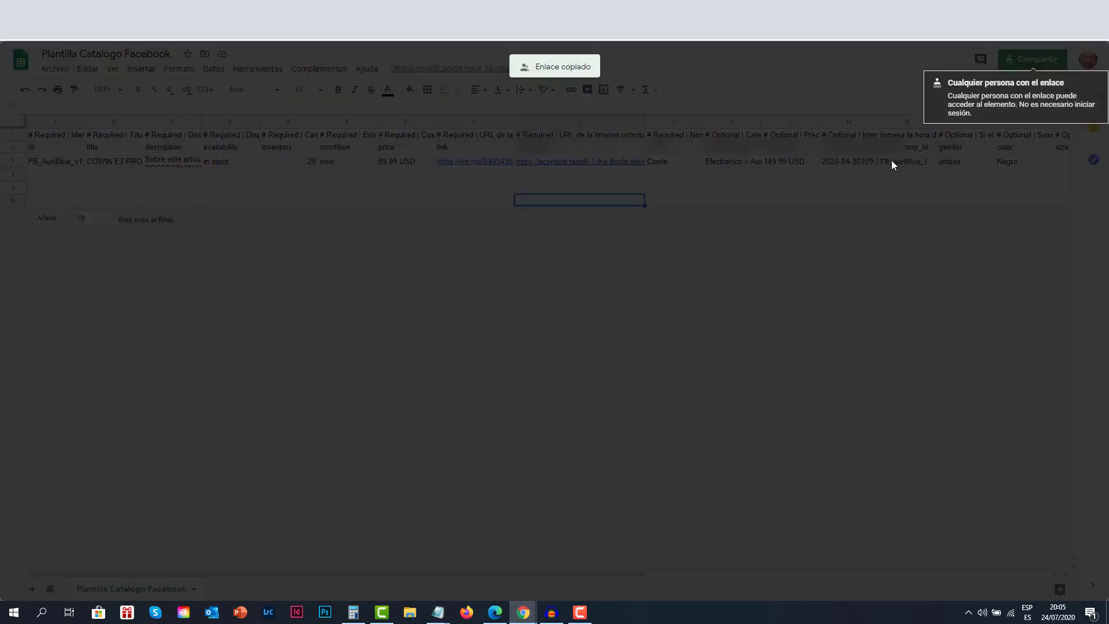
pyautogui.click(497, 383)
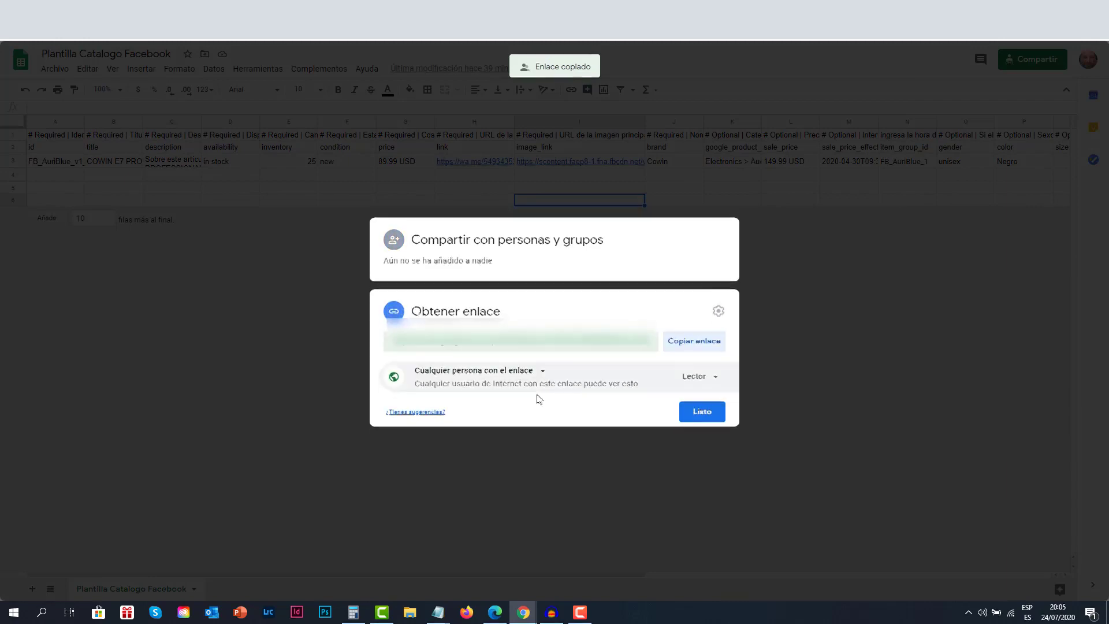
pyautogui.click(499, 373)
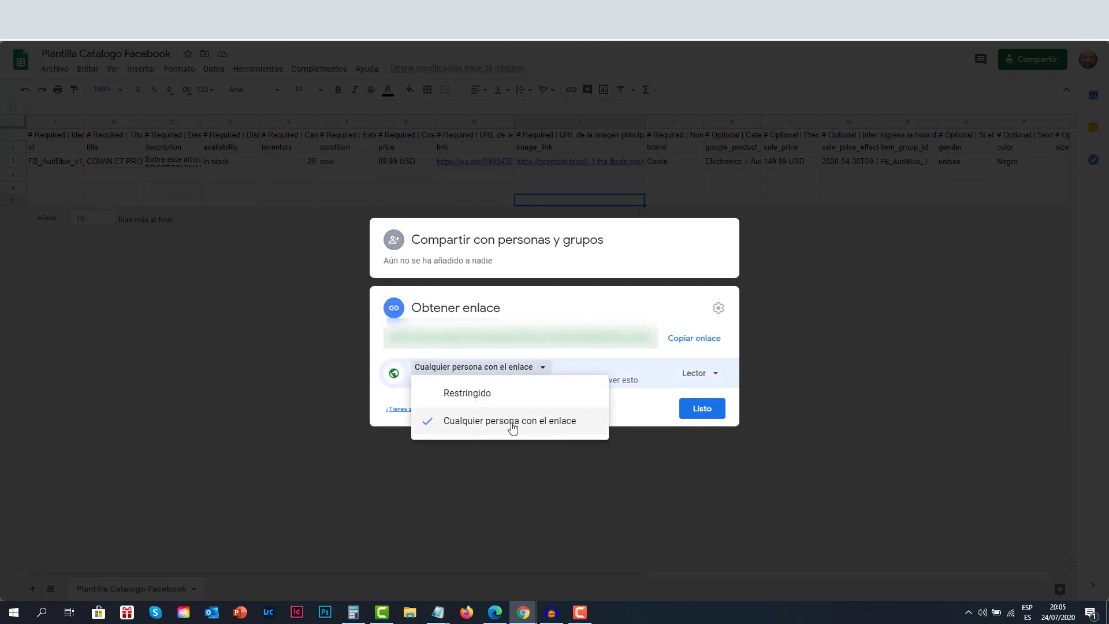
pyautogui.click(702, 414)
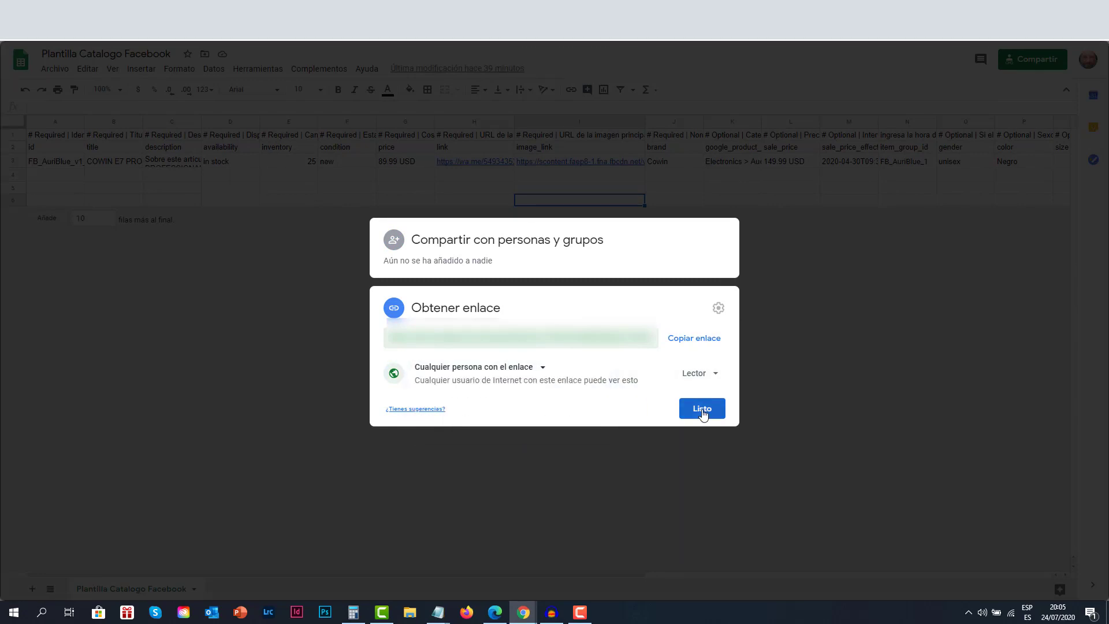
pyautogui.click(702, 413)
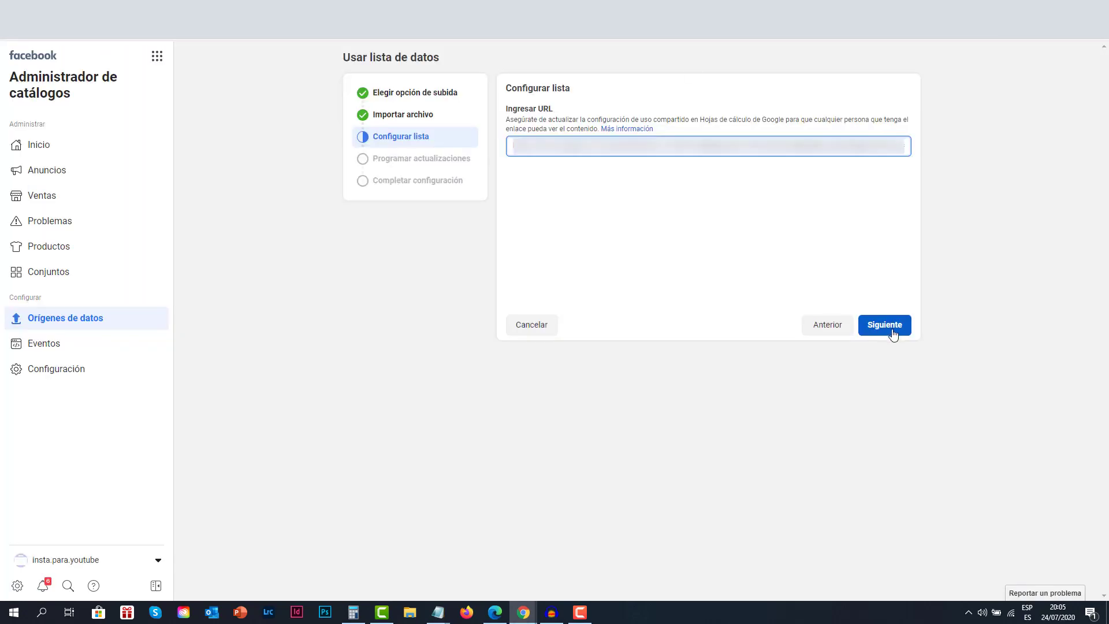
# Step: Continue to the update schedule, set the updates to Por día, and advance to the final configuration
pyautogui.click(889, 324)
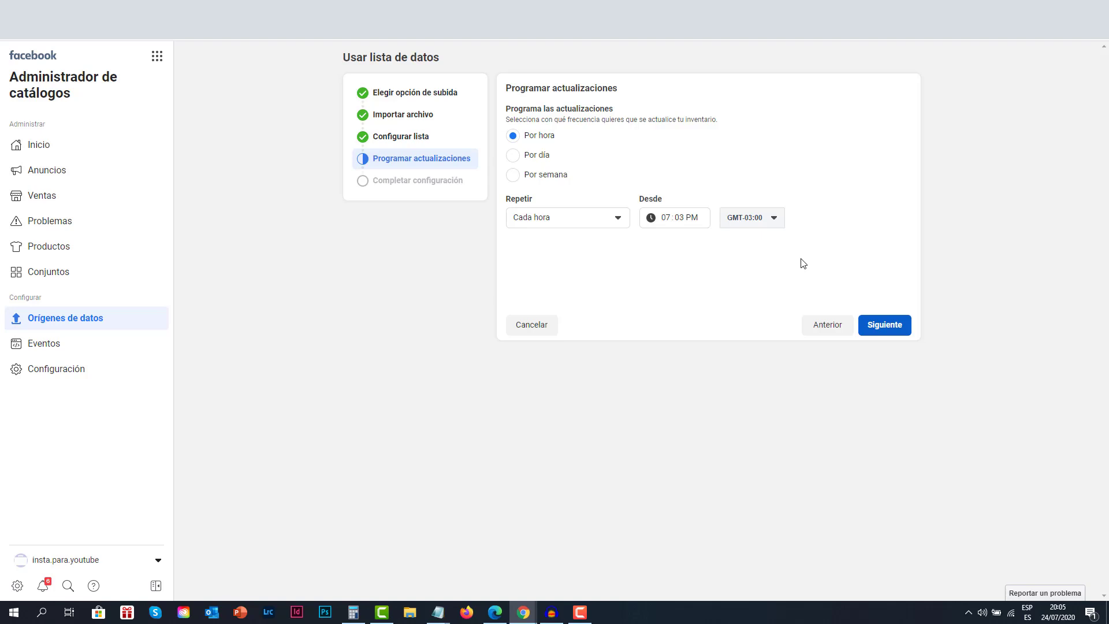
pyautogui.hotkey('ctrl', 'Tab')
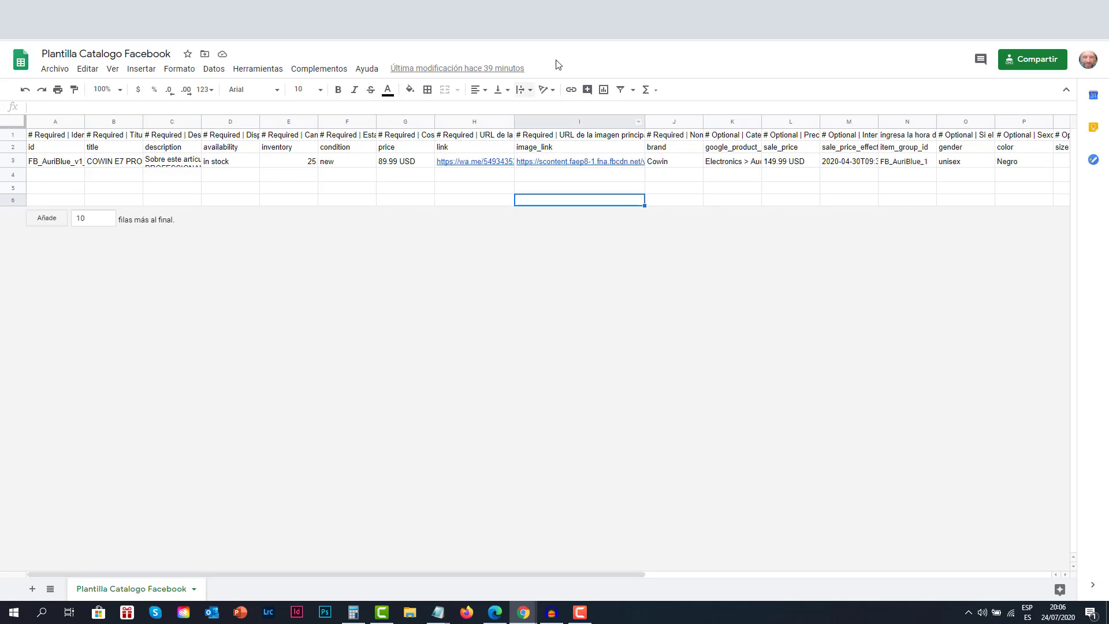
pyautogui.hotkey('ctrl', 'shift', 'Tab')
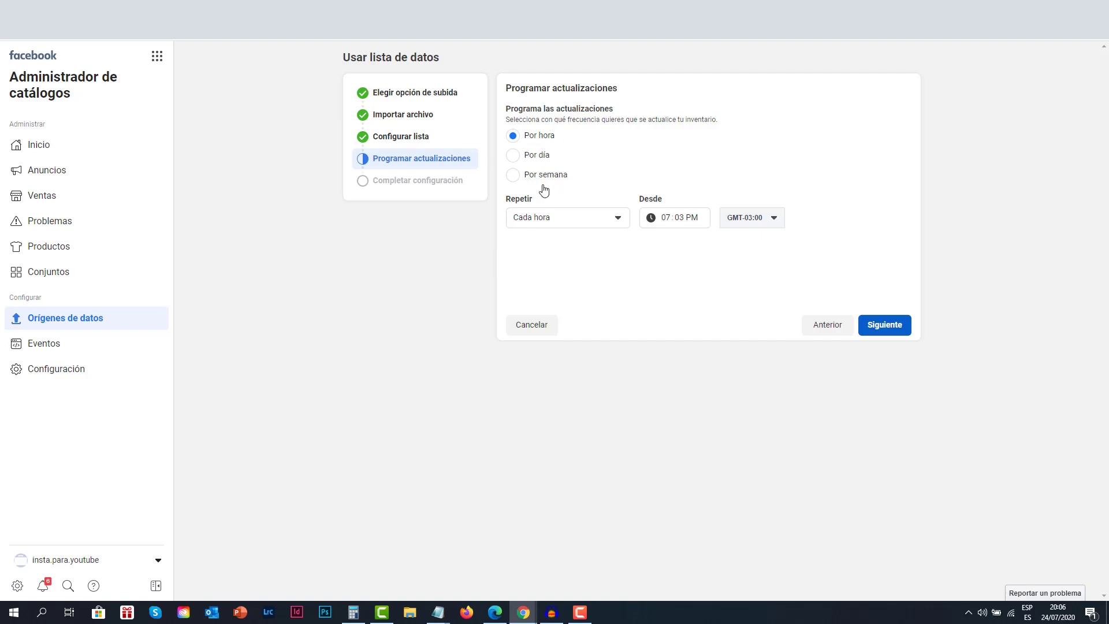
pyautogui.click(535, 155)
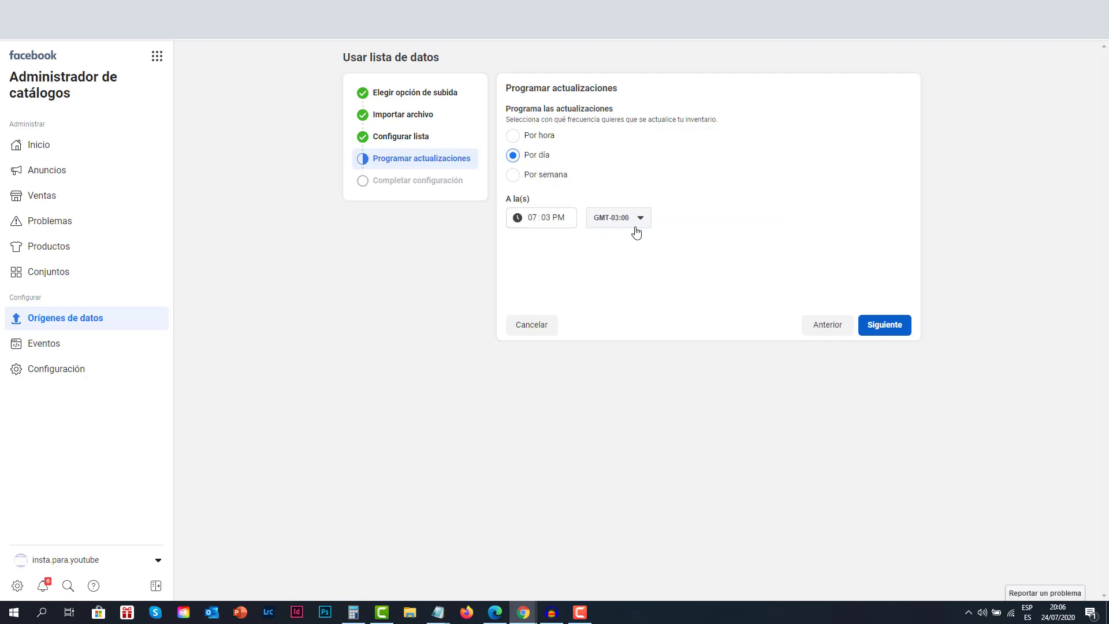
pyautogui.click(900, 330)
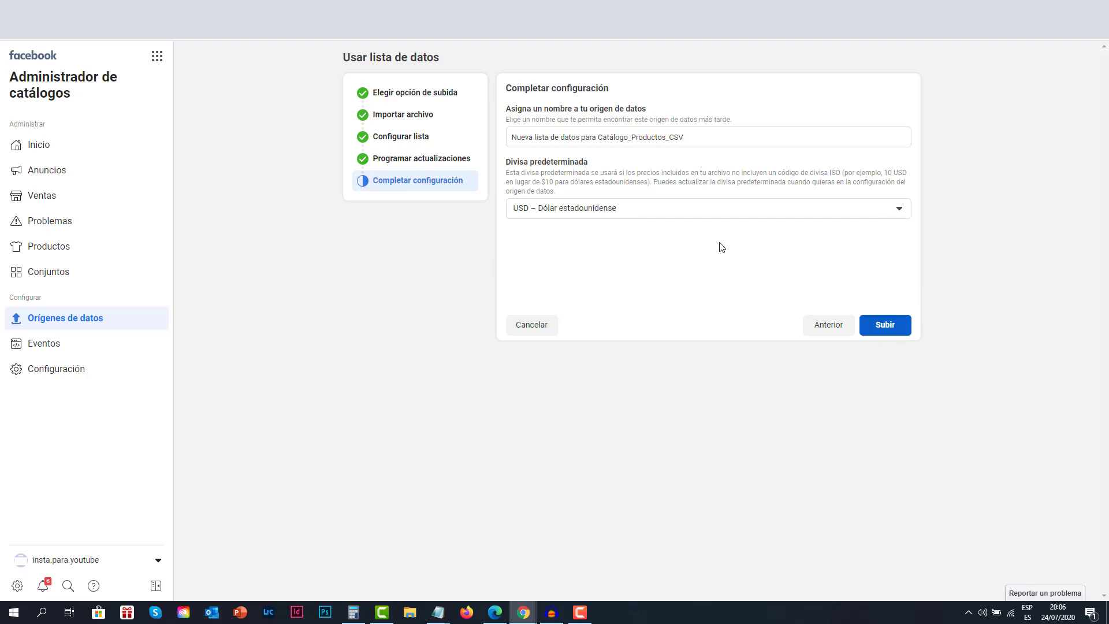
# Step: Keep USD – Dólar estadounidense as the default currency and upload the data list
pyautogui.click(650, 213)
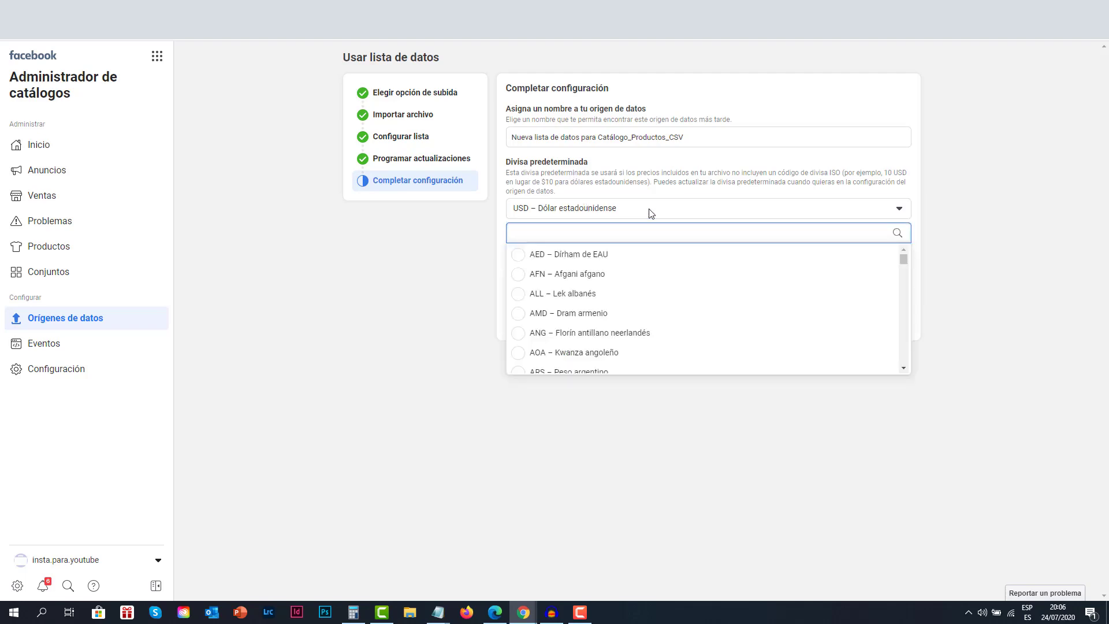
pyautogui.click(403, 240)
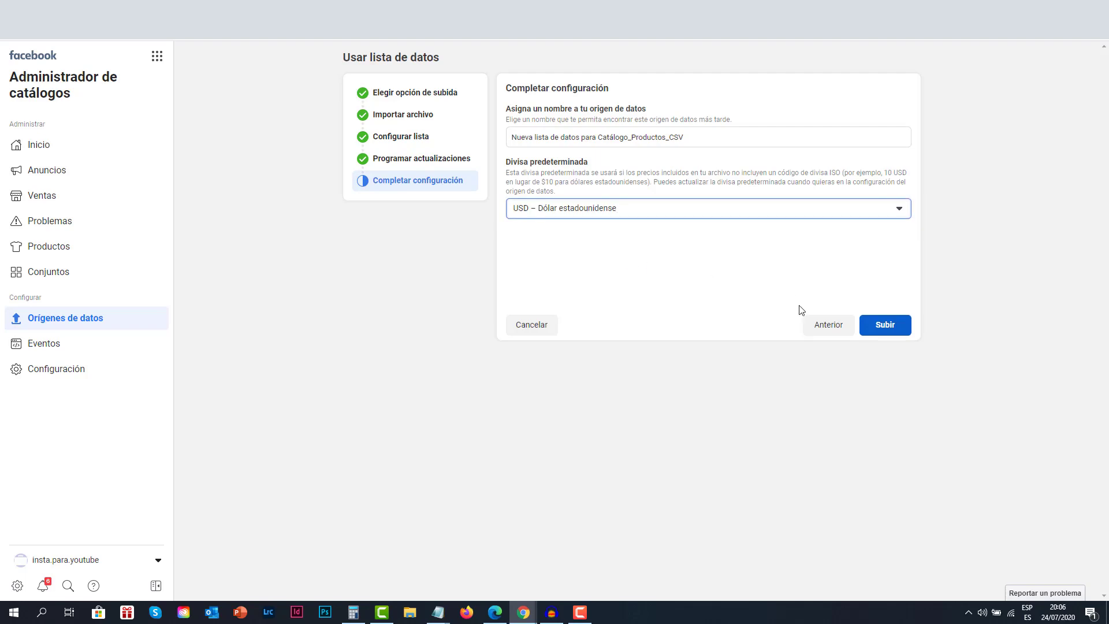
pyautogui.click(897, 334)
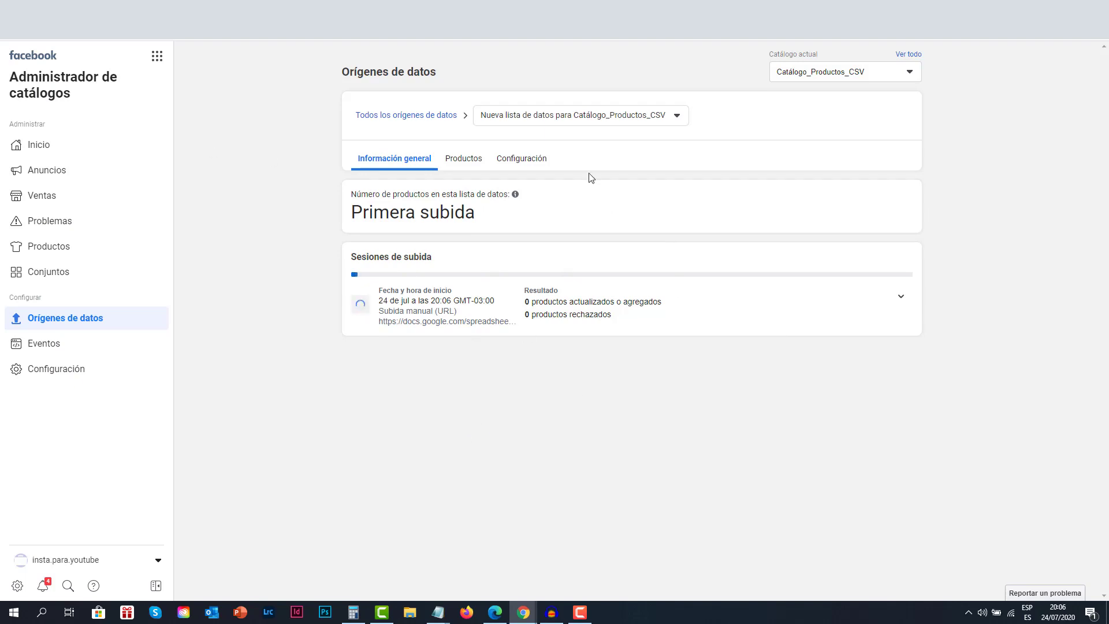
# Step: Open the COWIN E7 PRO auriculares Bluetooth product from the new data list's products and review its details
pyautogui.hotkey('ctrl', 'Tab')
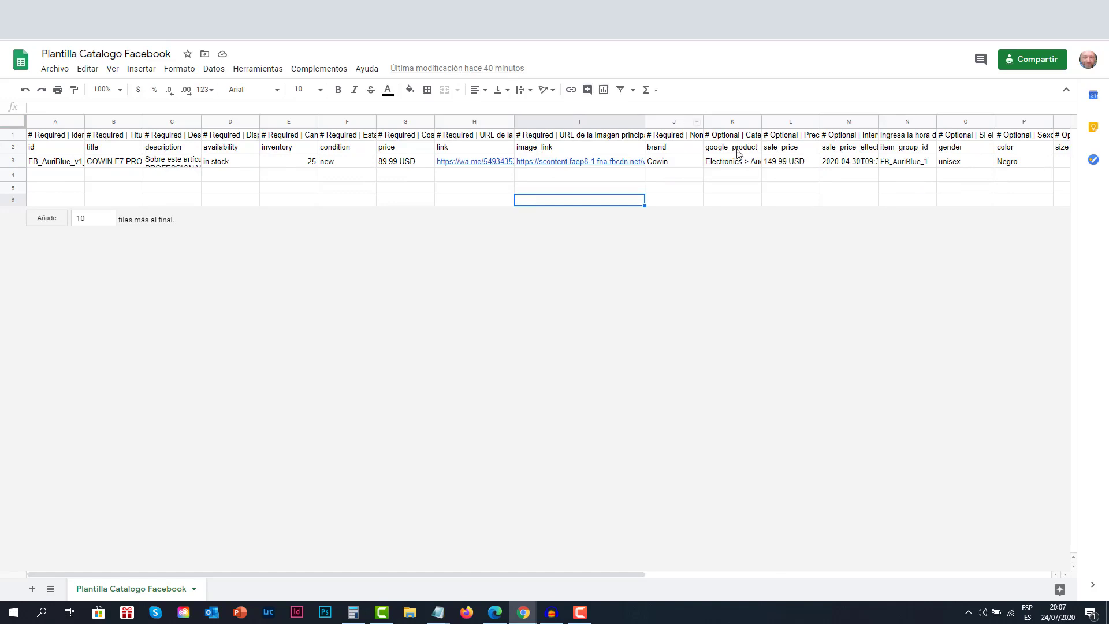
pyautogui.click(520, 9)
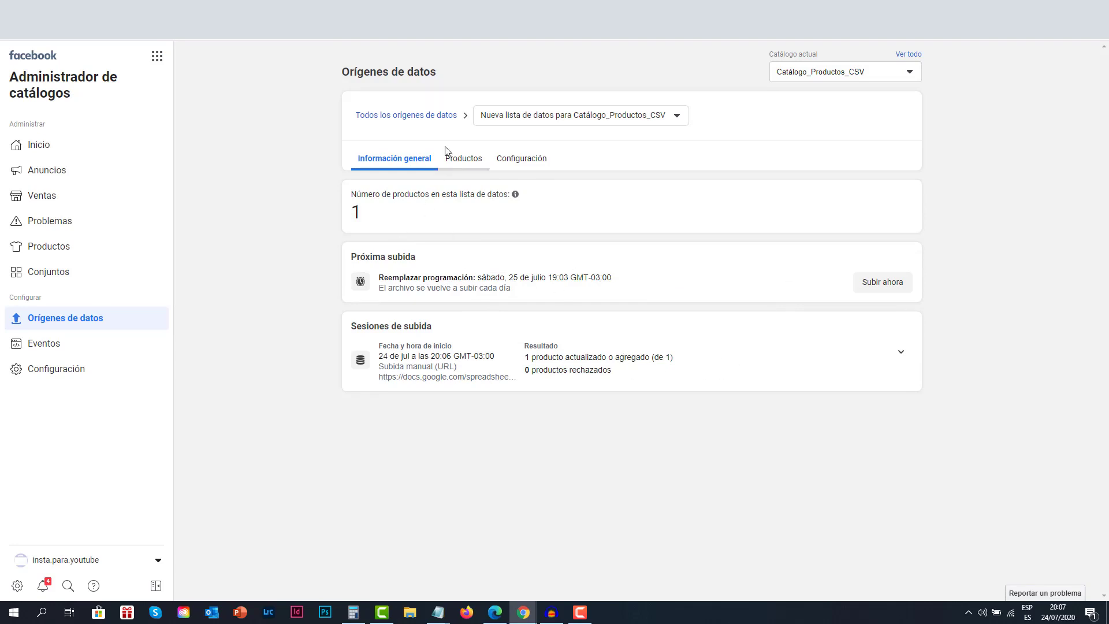
pyautogui.click(463, 164)
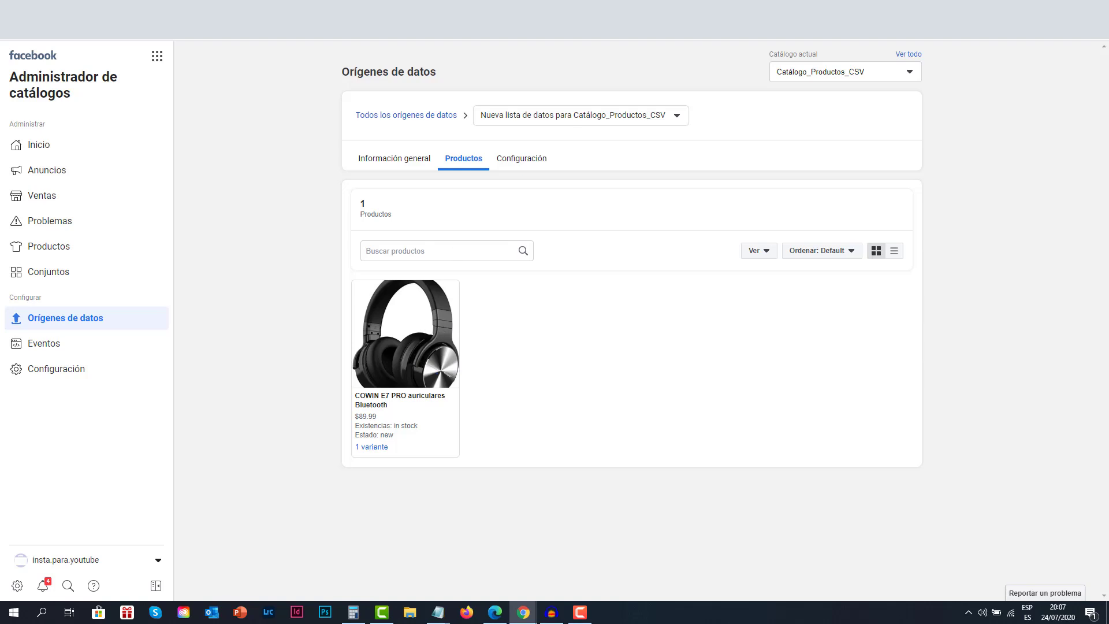
pyautogui.click(404, 355)
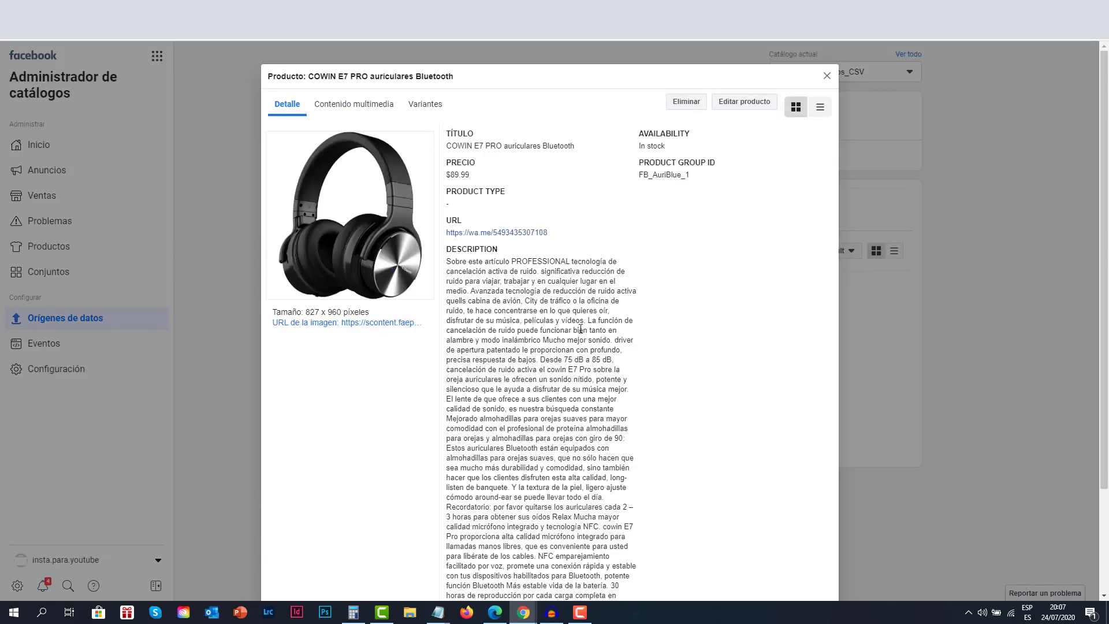
pyautogui.scroll(-4, 533, 321)
pyautogui.scroll(4, 473, 273)
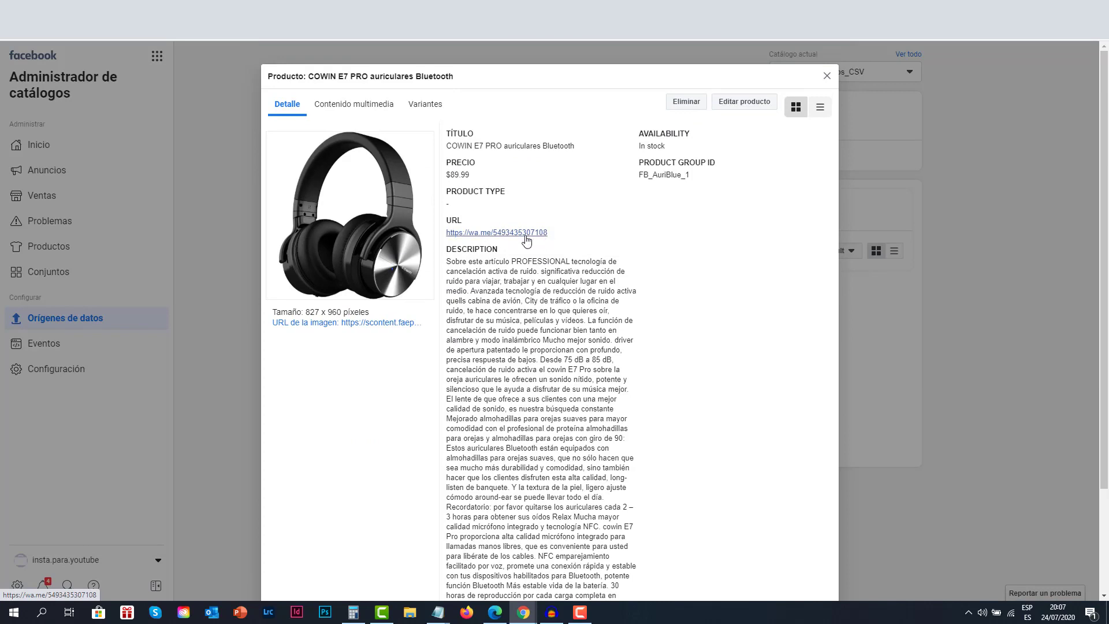
# Step: Show the product's additional fields, review the full property list and its variants, and close the product details
pyautogui.scroll(-3, 531, 266)
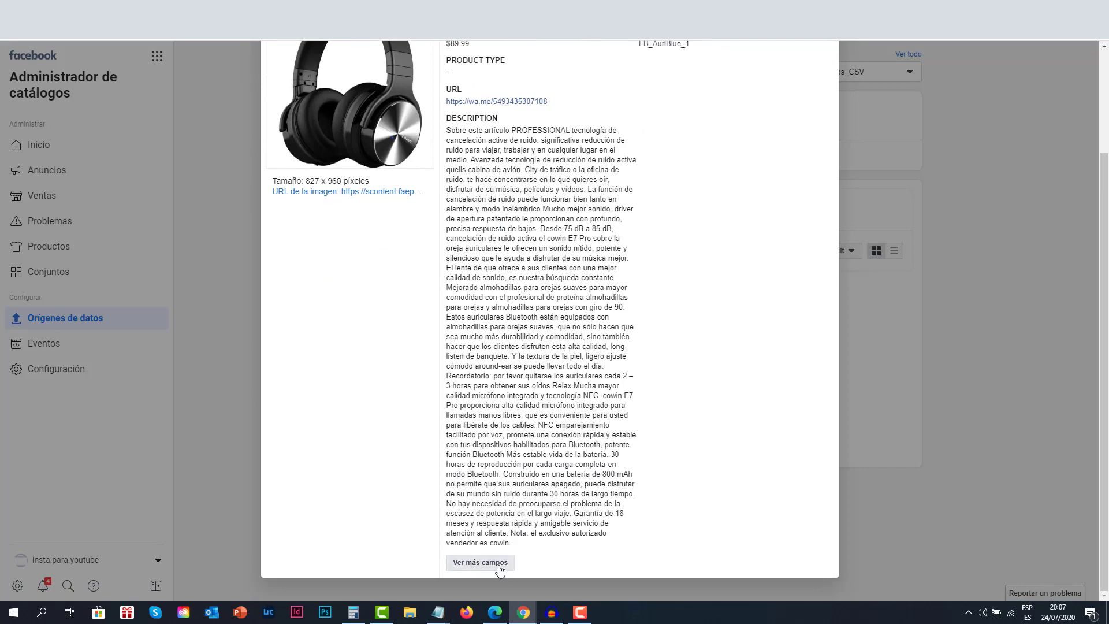
pyautogui.click(479, 562)
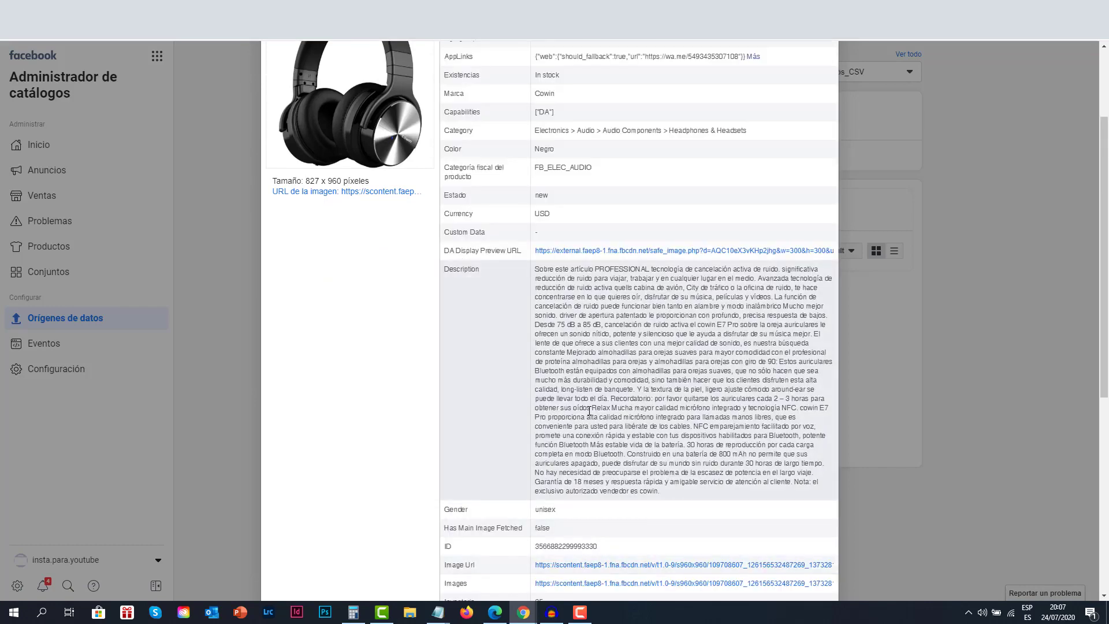
pyautogui.scroll(-3, 589, 406)
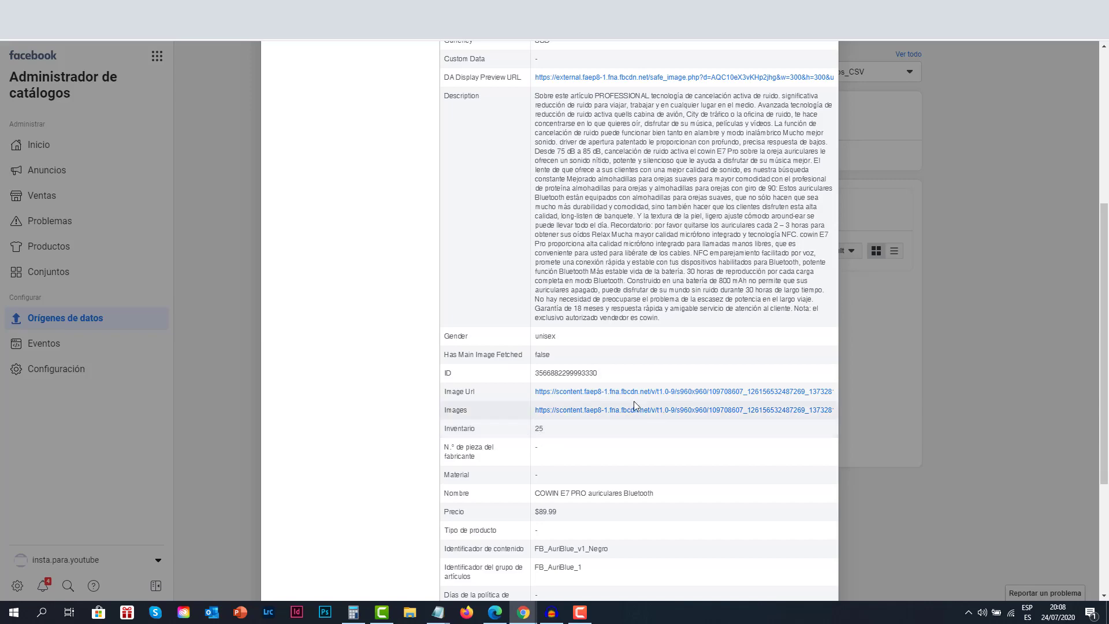
pyautogui.scroll(5, 633, 400)
pyautogui.scroll(-3, 631, 399)
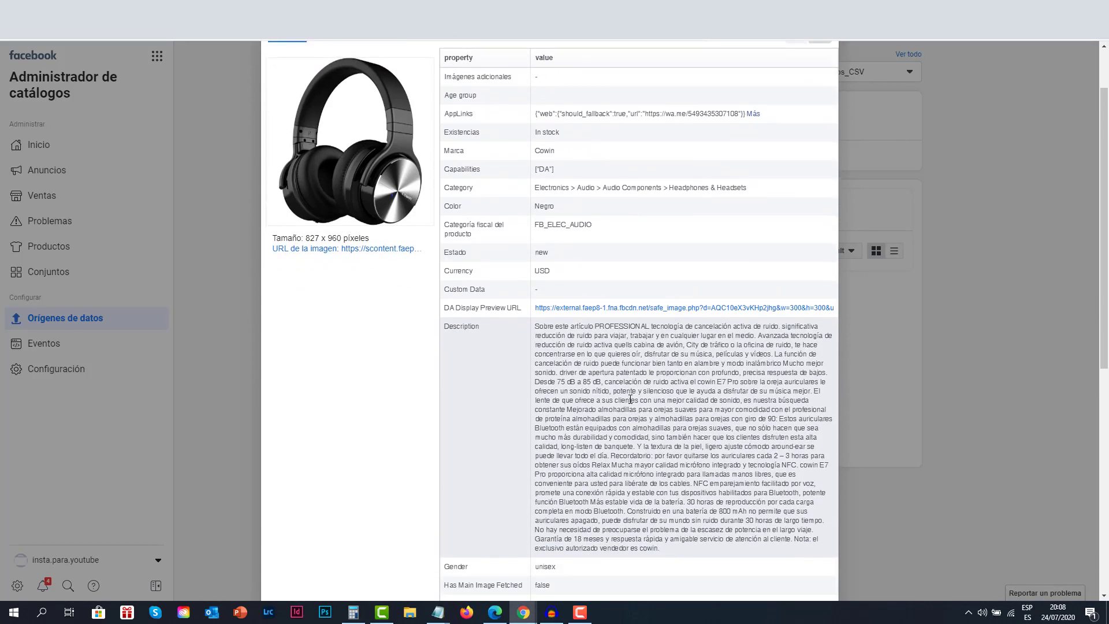
pyautogui.scroll(3, 630, 398)
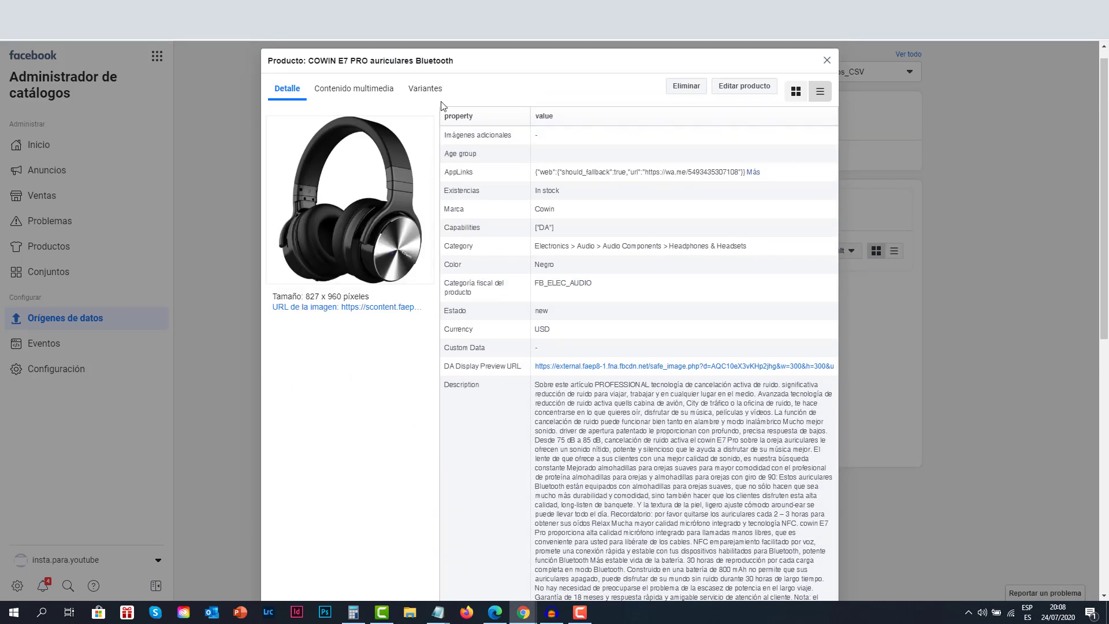
pyautogui.click(427, 90)
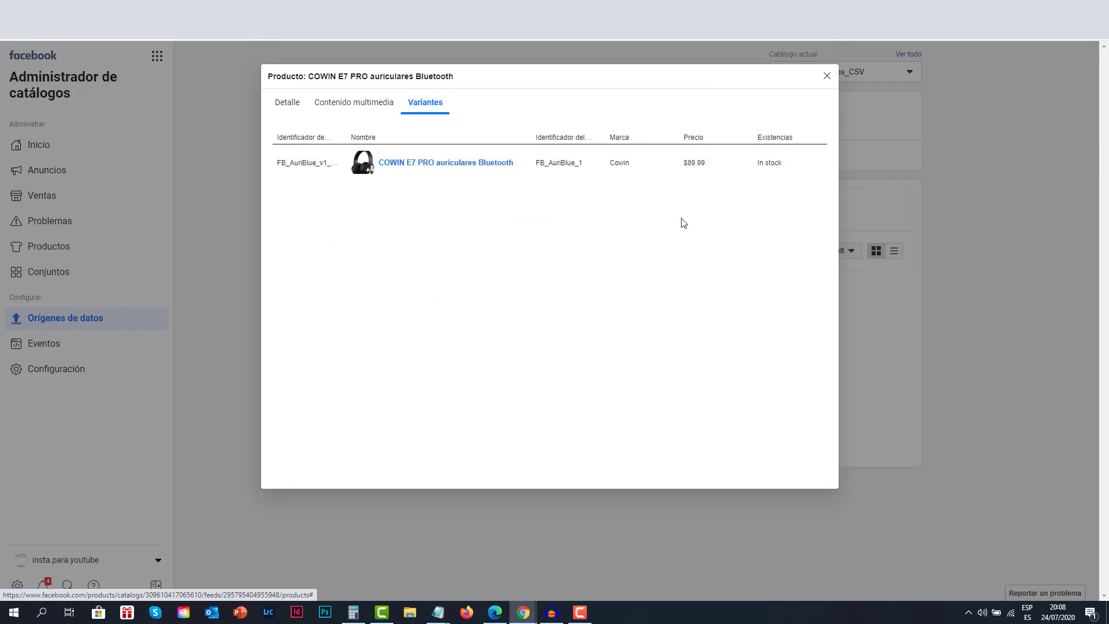
pyautogui.click(827, 76)
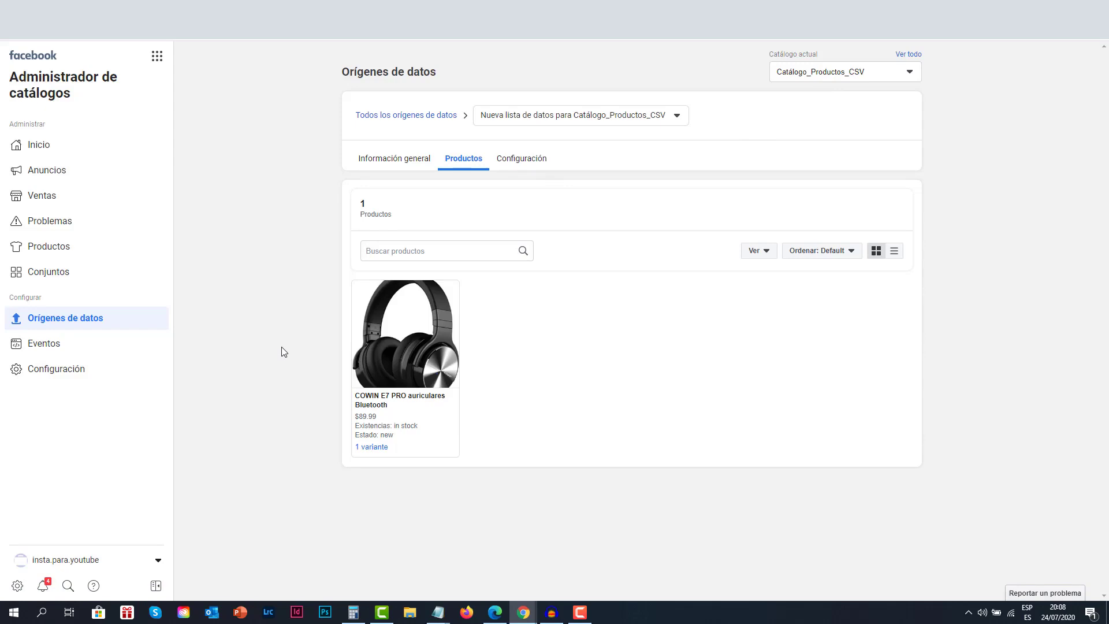
# Step: Enlarge row 3 of the spreadsheet to compare its description with the product's catalog description, and shrink the row back
pyautogui.hotkey('ctrl', 'Tab')
pyautogui.click(409, 370)
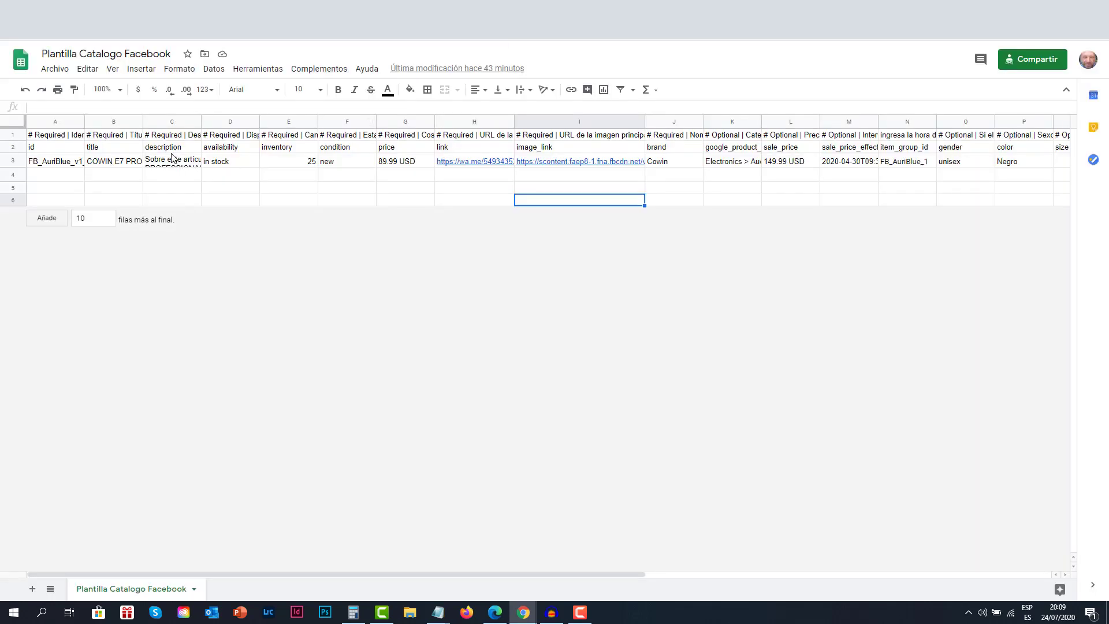
pyautogui.click(185, 164)
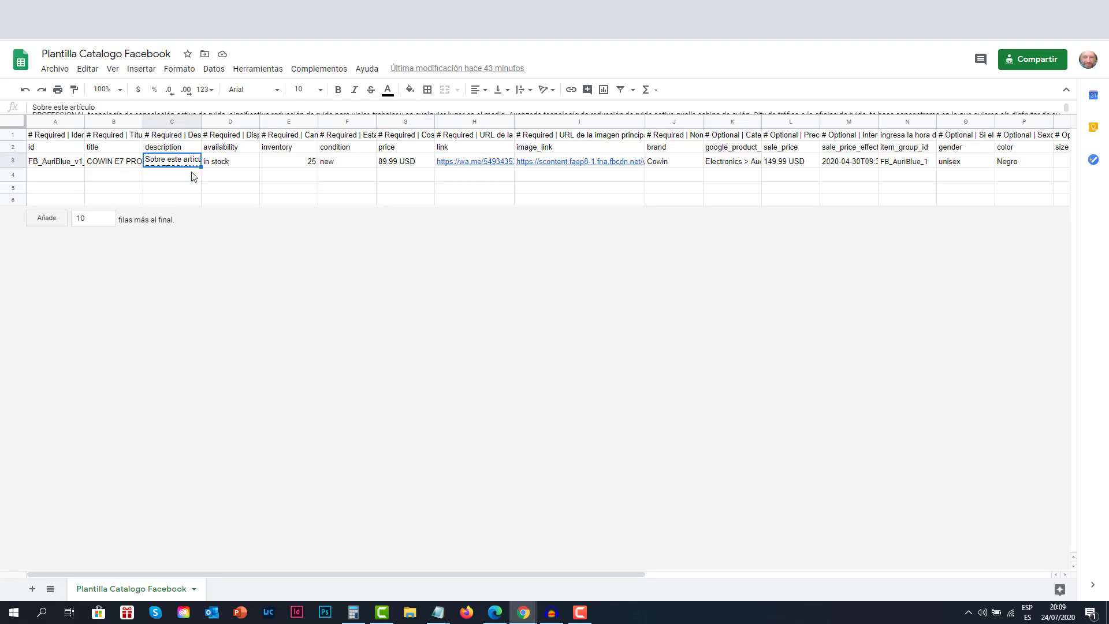
pyautogui.moveTo(22, 168); pyautogui.dragTo(22, 350)
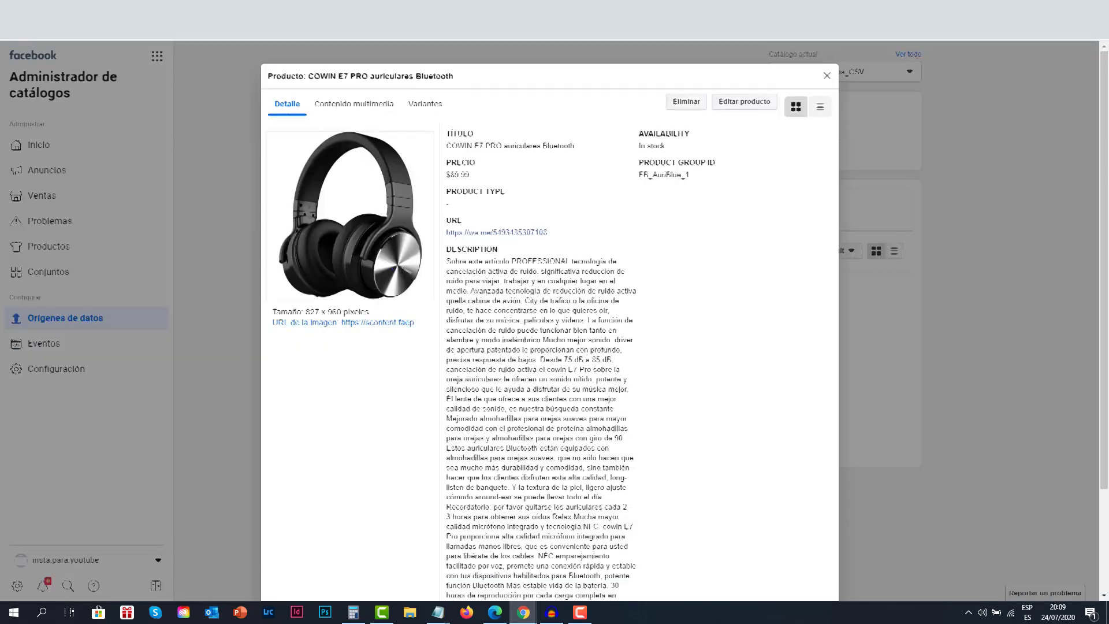
pyautogui.scroll(-3, 525, 330)
pyautogui.scroll(2, 525, 330)
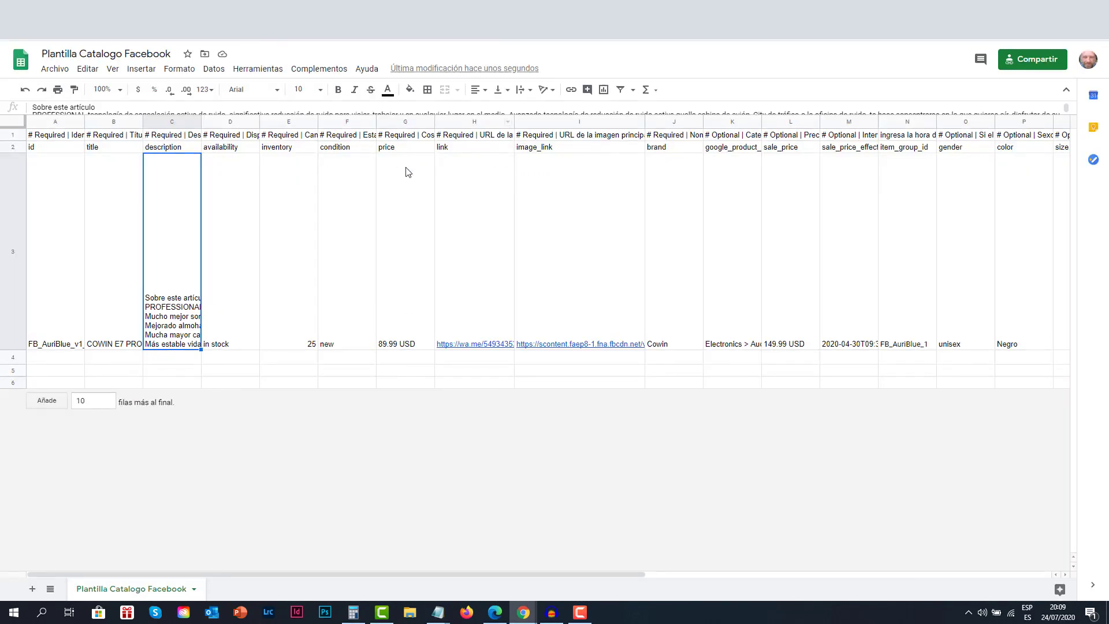
pyautogui.moveTo(12, 361); pyautogui.dragTo(21, 167)
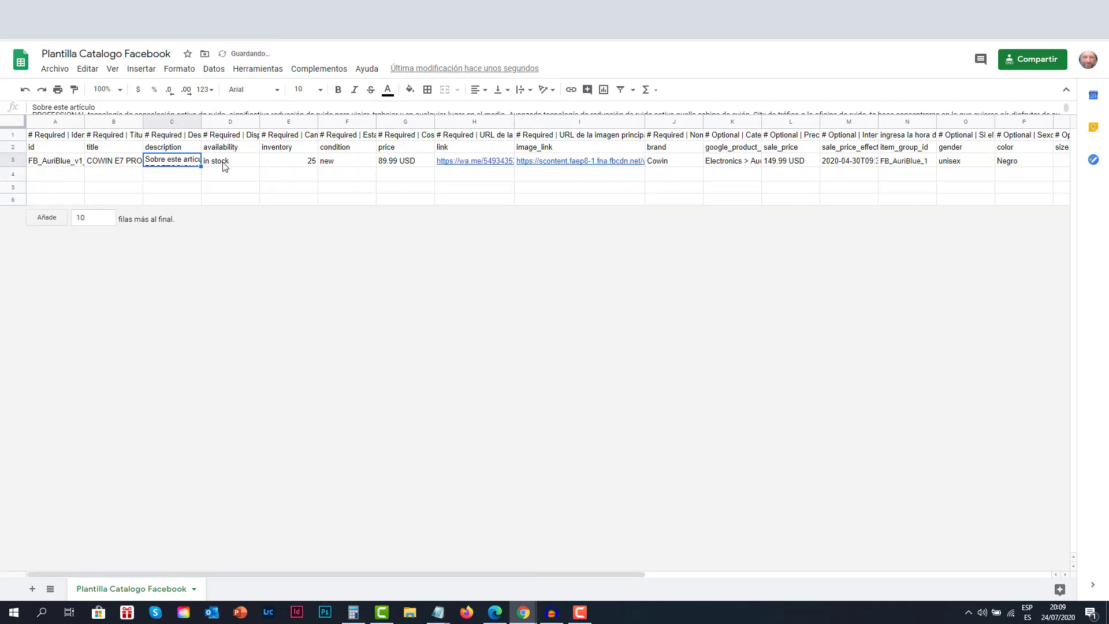
pyautogui.click(221, 200)
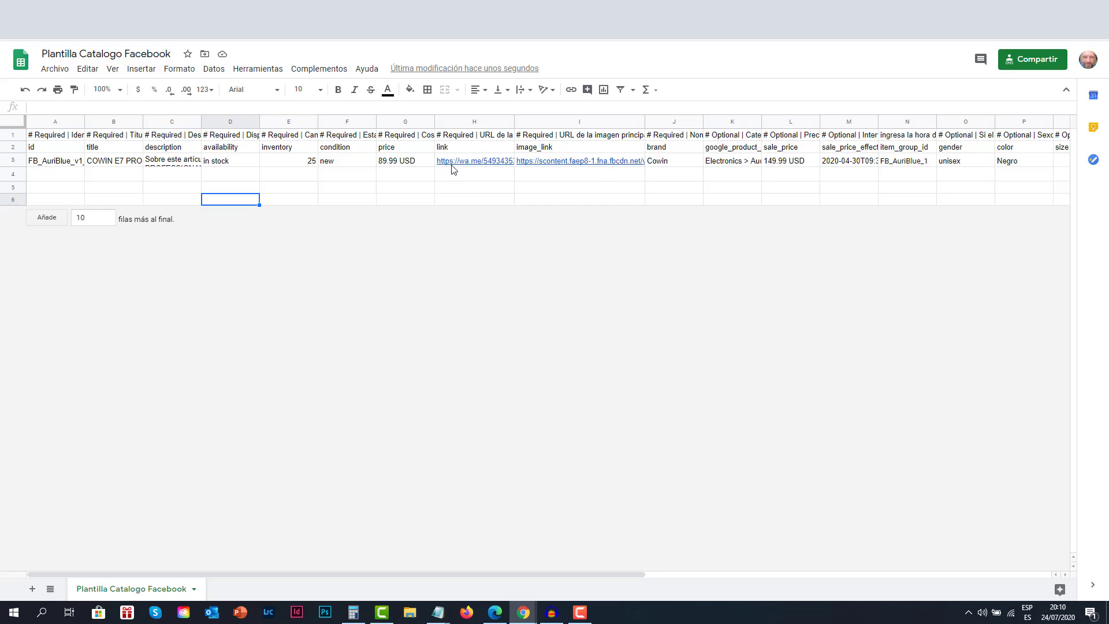
# Step: Test the WhatsApp URL in the product's catalog details, close the page it opens, and return to the spreadsheet
pyautogui.moveTo(455, 164)
pyautogui.hotkey('ctrl', 'shift', 'Tab')
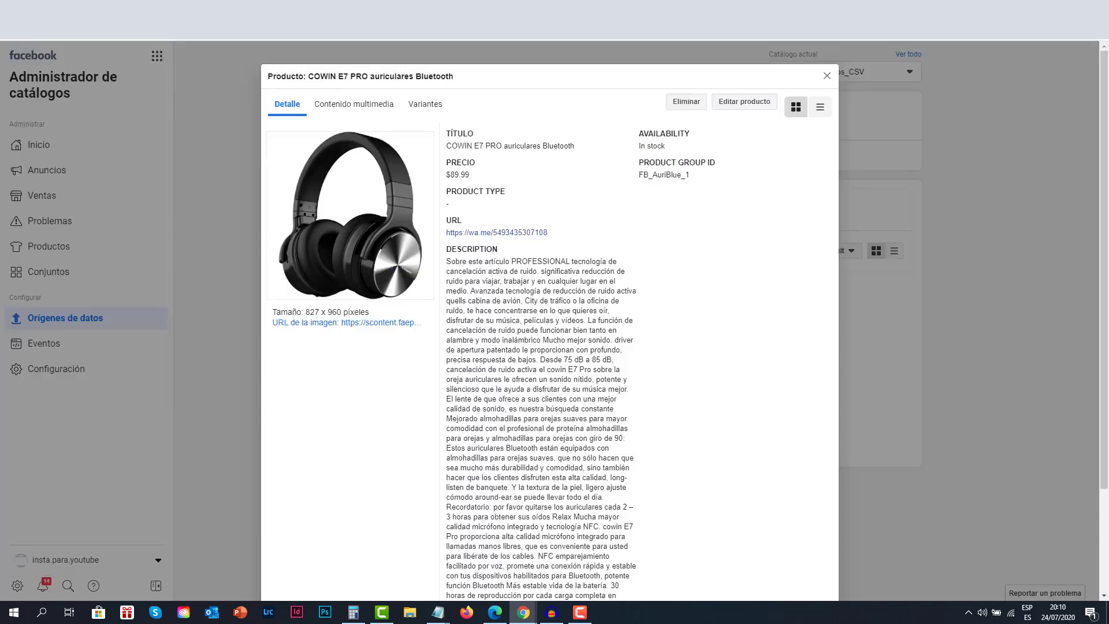
pyautogui.click(508, 234)
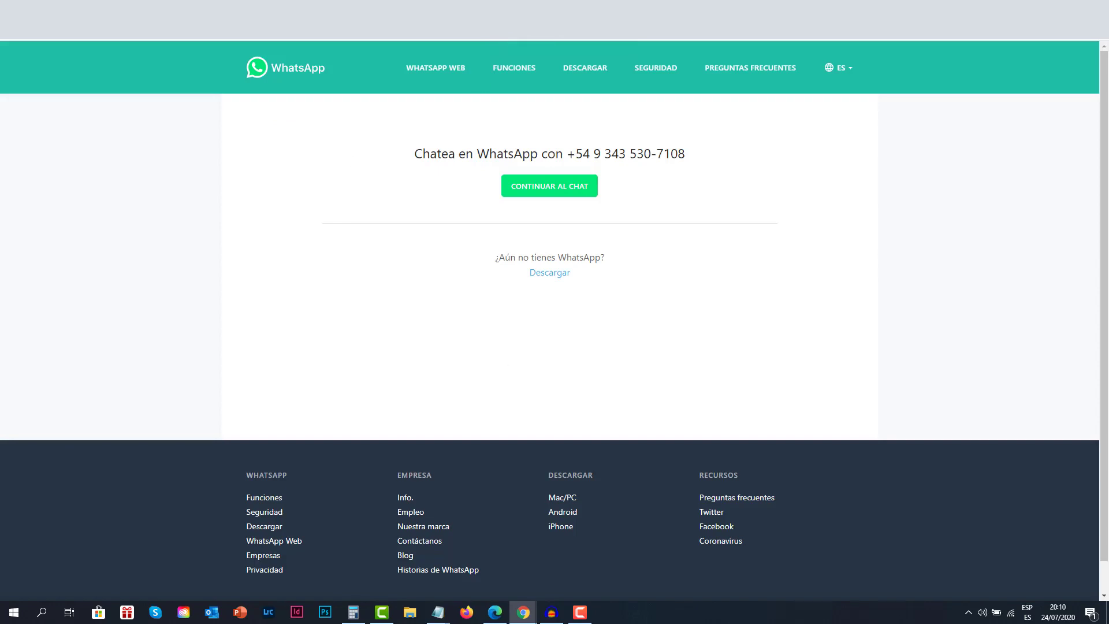
pyautogui.hotkey('ctrl', 'w')
pyautogui.hotkey('ctrl', 'Tab')
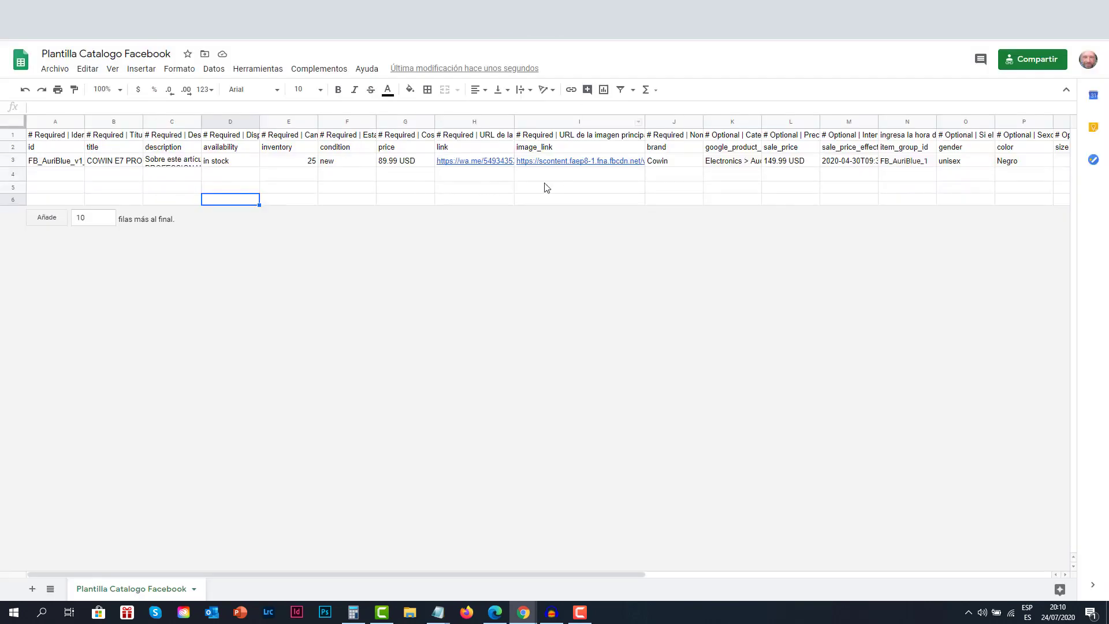
# Step: Examine the link entry in row 3 of the spreadsheet alongside the COWIN E7 PRO listing on Amazon and the catalog details
pyautogui.moveTo(488, 161)
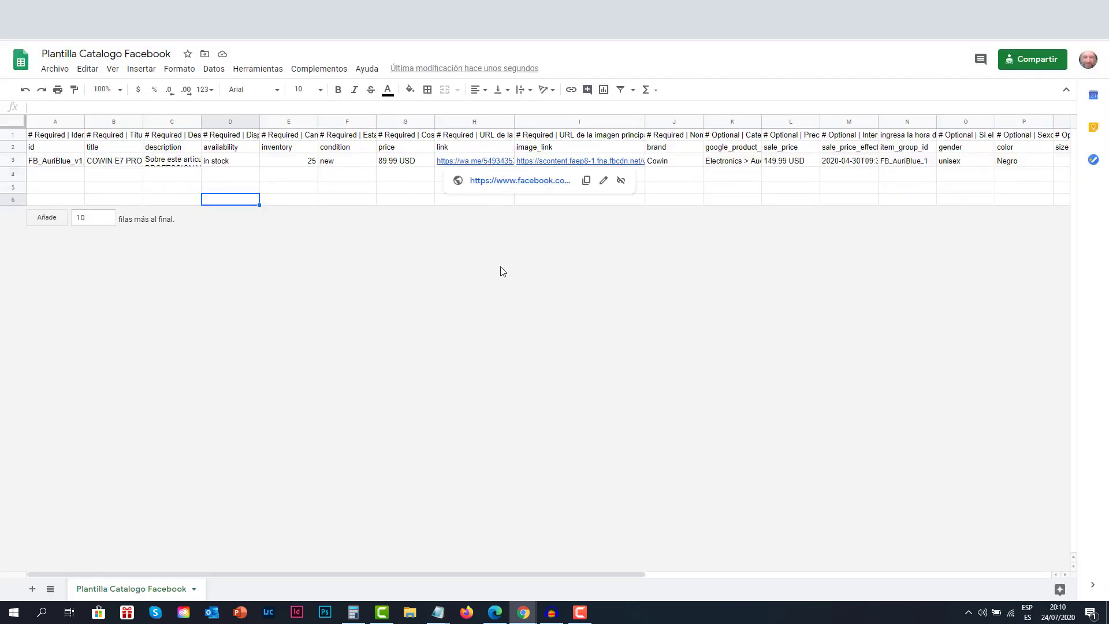
pyautogui.press('Right')
pyautogui.press('Right')
pyautogui.press('Right')
pyautogui.press('Right')
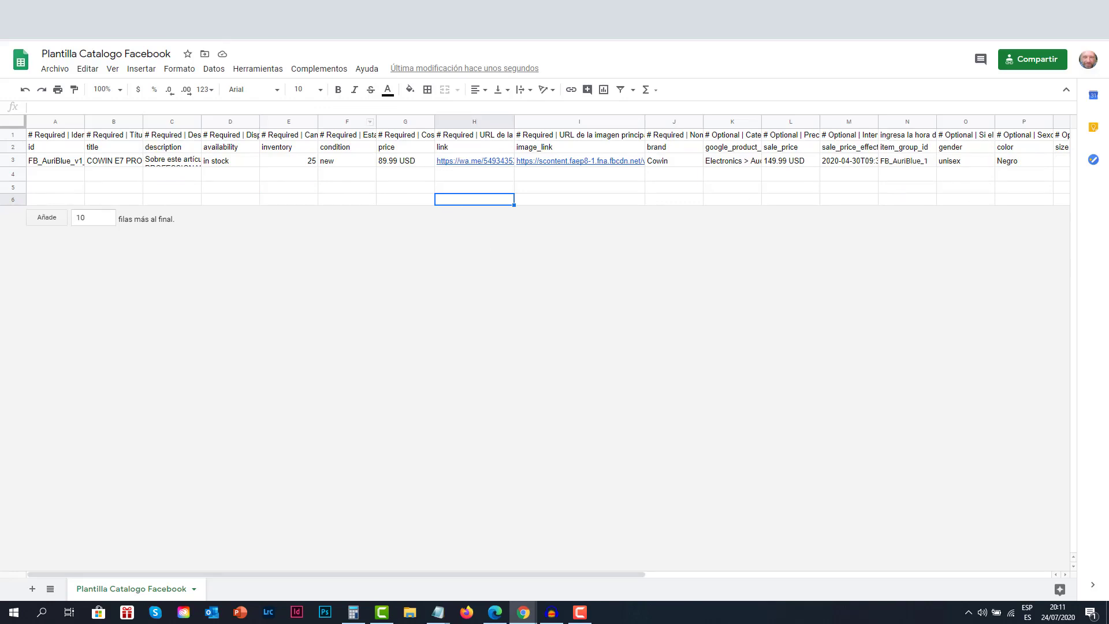
pyautogui.click(243, 10)
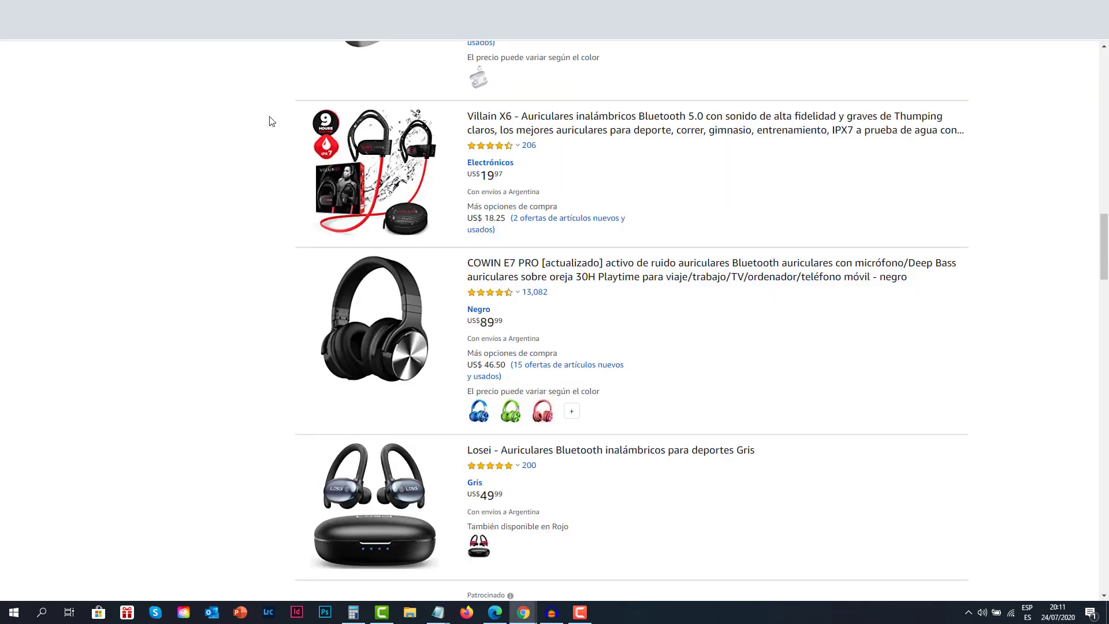
pyautogui.click(390, 346)
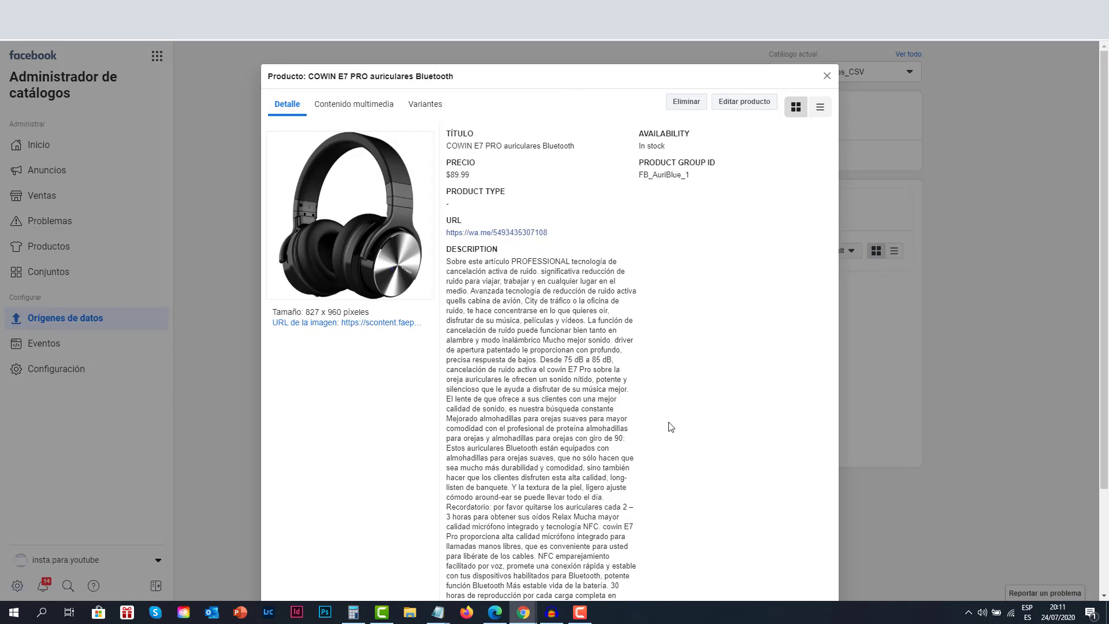
pyautogui.hotkey('ctrl', 'Tab')
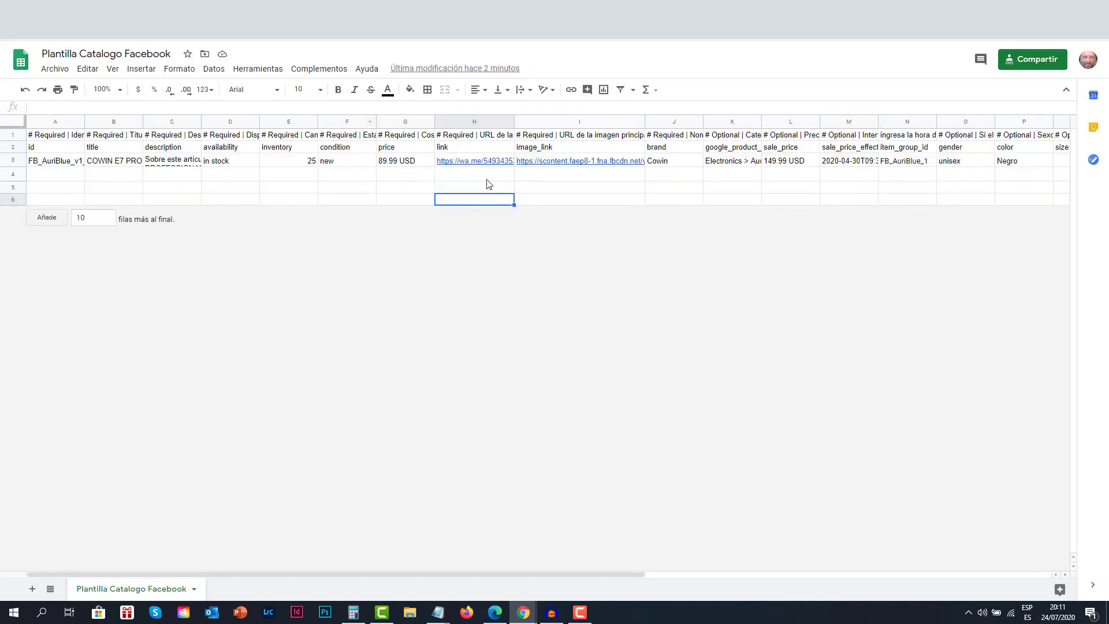
pyautogui.moveTo(477, 165)
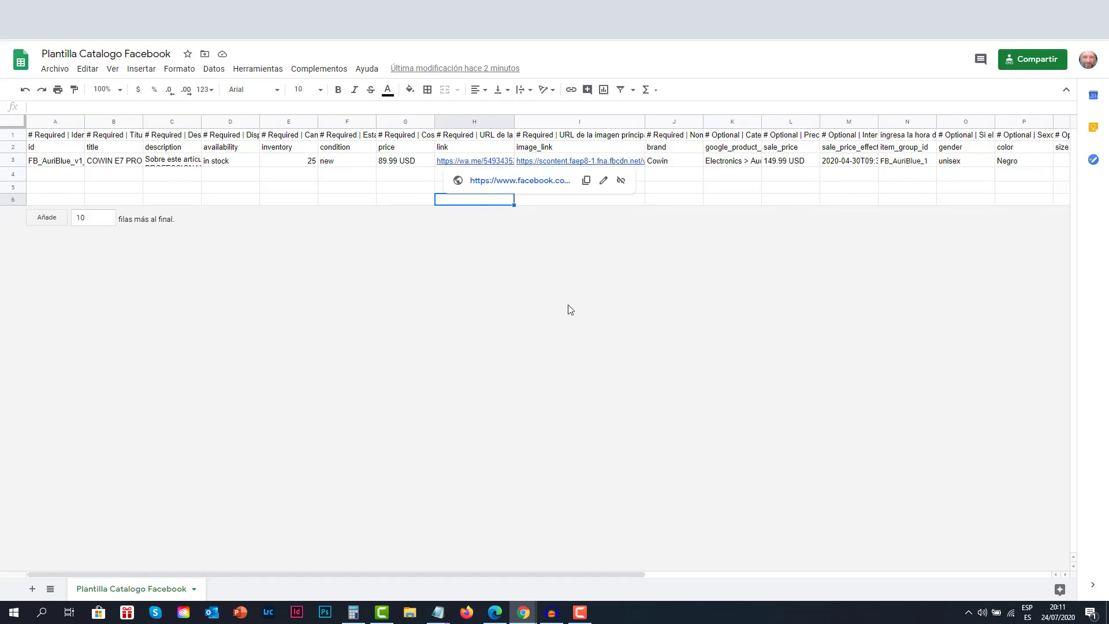
# Step: Examine the image_link URL in row 3 of the spreadsheet and its link preview
pyautogui.press('Right')
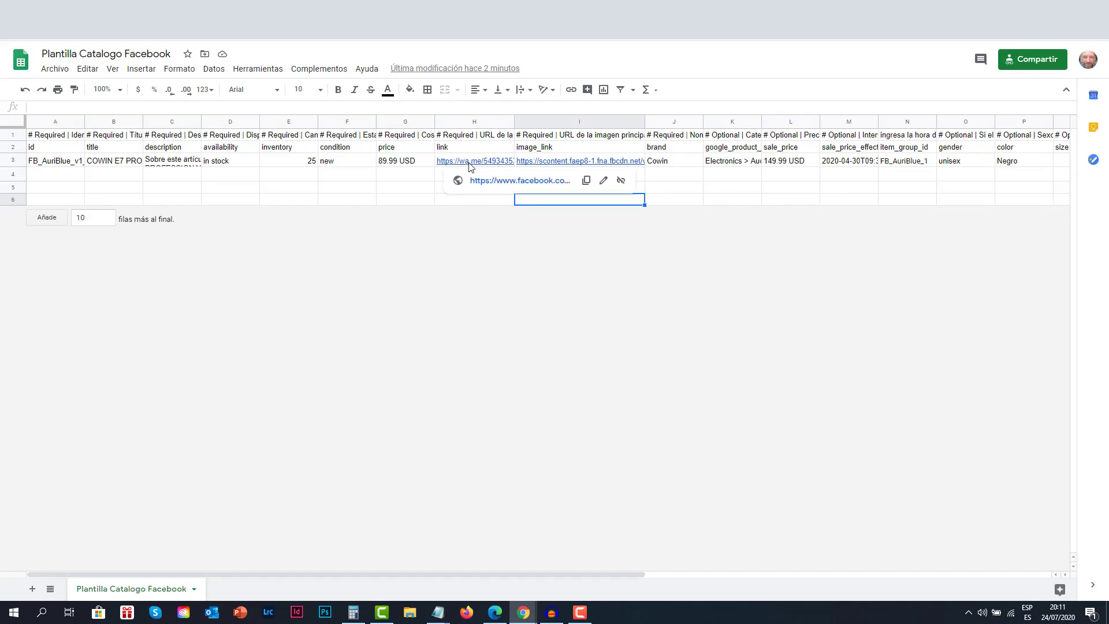
pyautogui.click(578, 164)
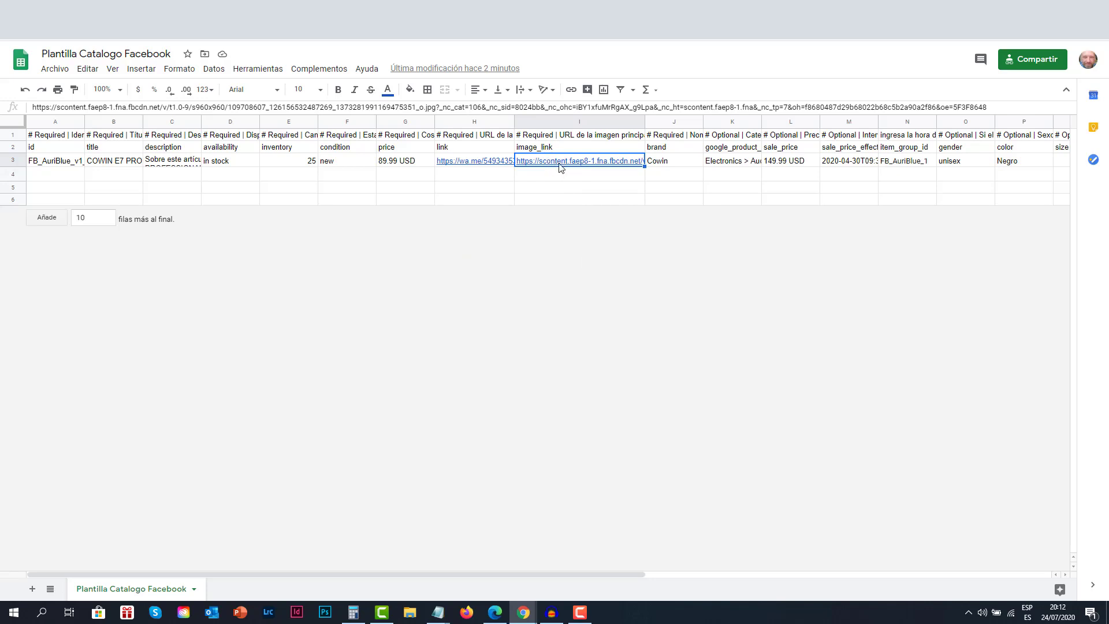
pyautogui.moveTo(560, 165)
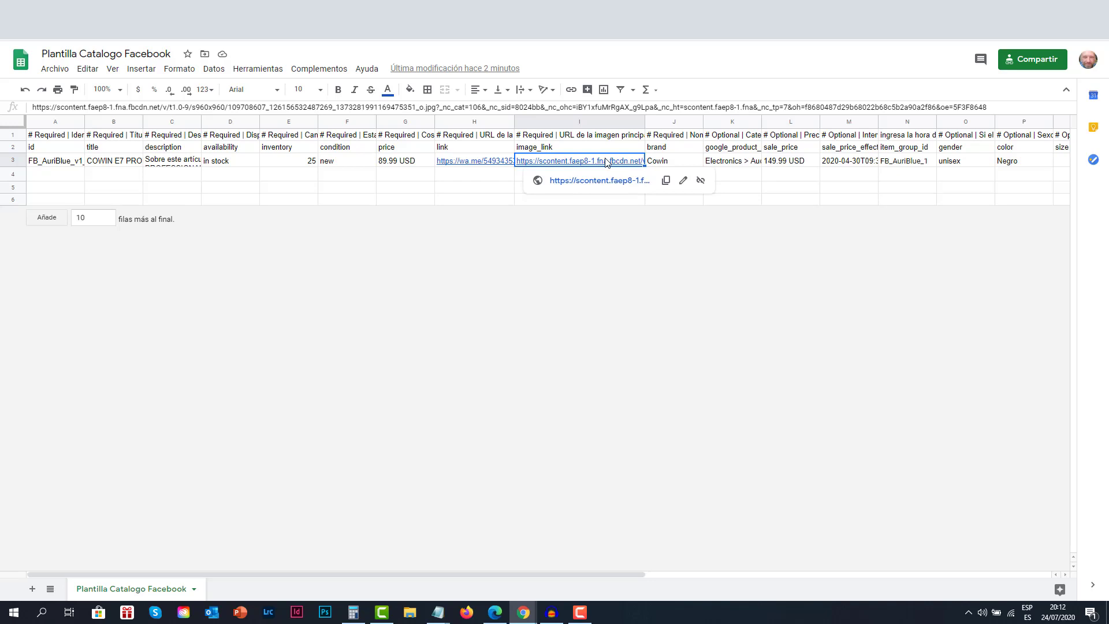
pyautogui.click(700, 379)
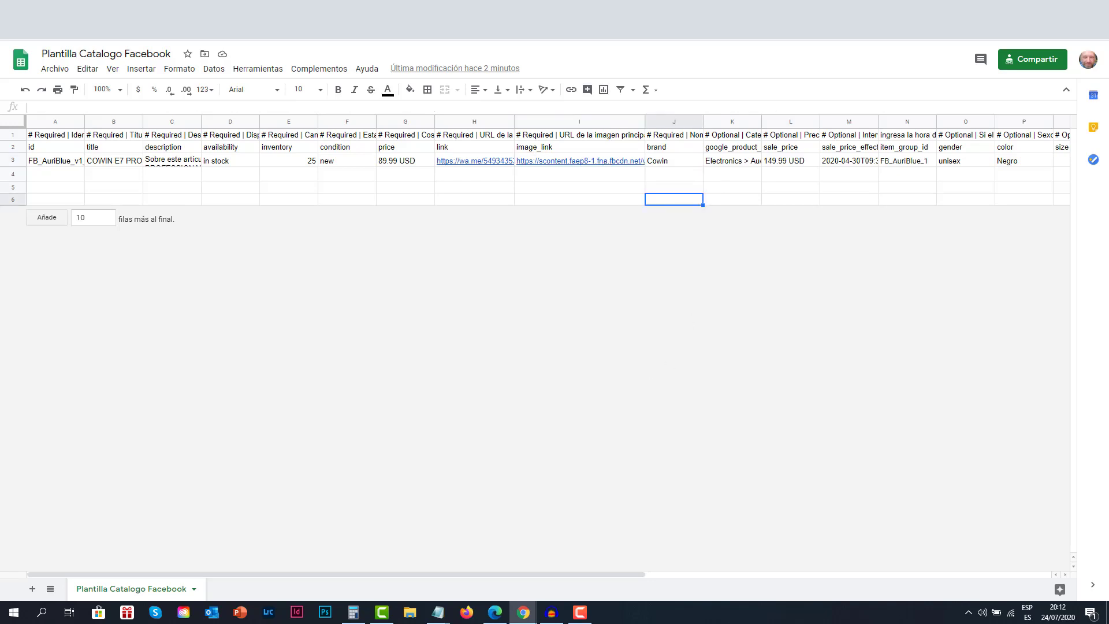
# Step: Switch to the Tienda Reloj Drop Facebook page, dismiss the store setup dialog, and find the black headphones post among its publications
pyautogui.click(661, 9)
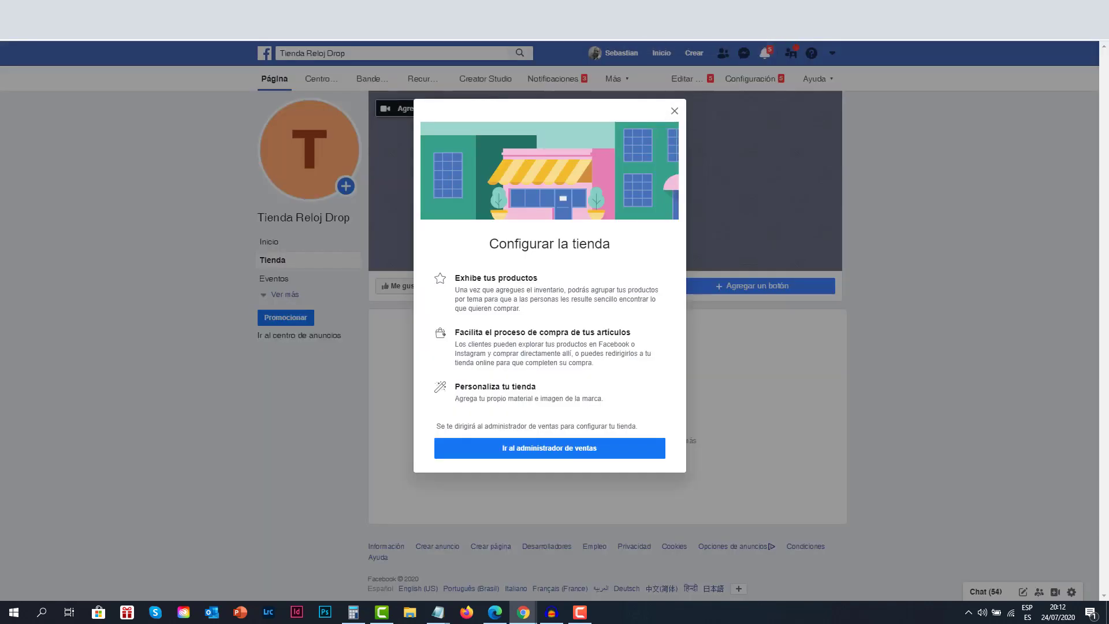
pyautogui.click(767, 9)
pyautogui.click(661, 10)
pyautogui.click(674, 111)
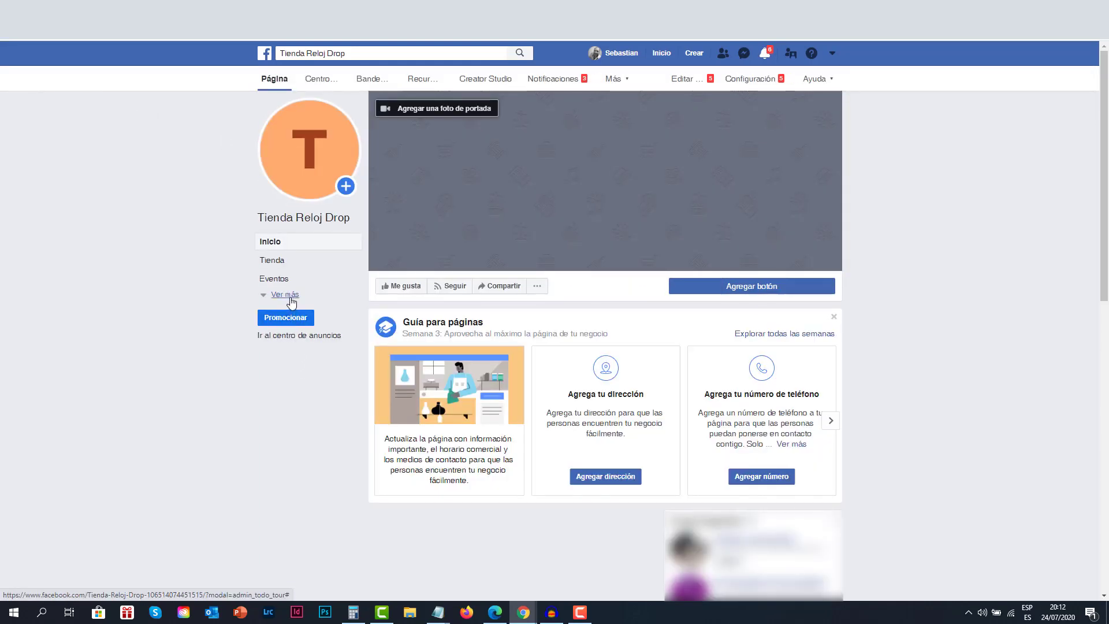
pyautogui.click(287, 296)
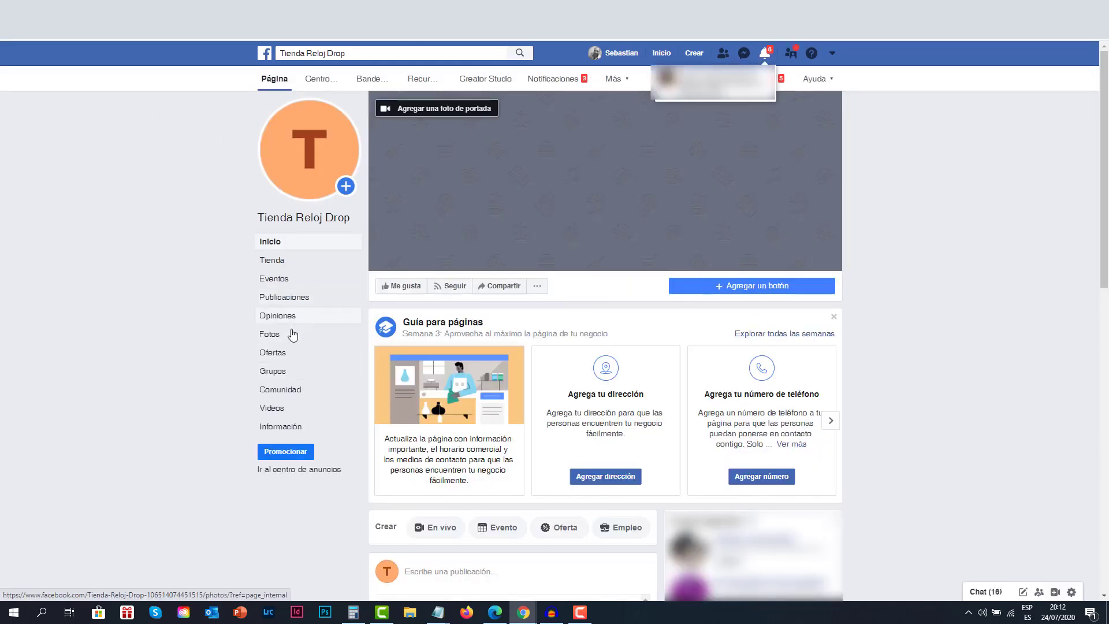
pyautogui.click(286, 297)
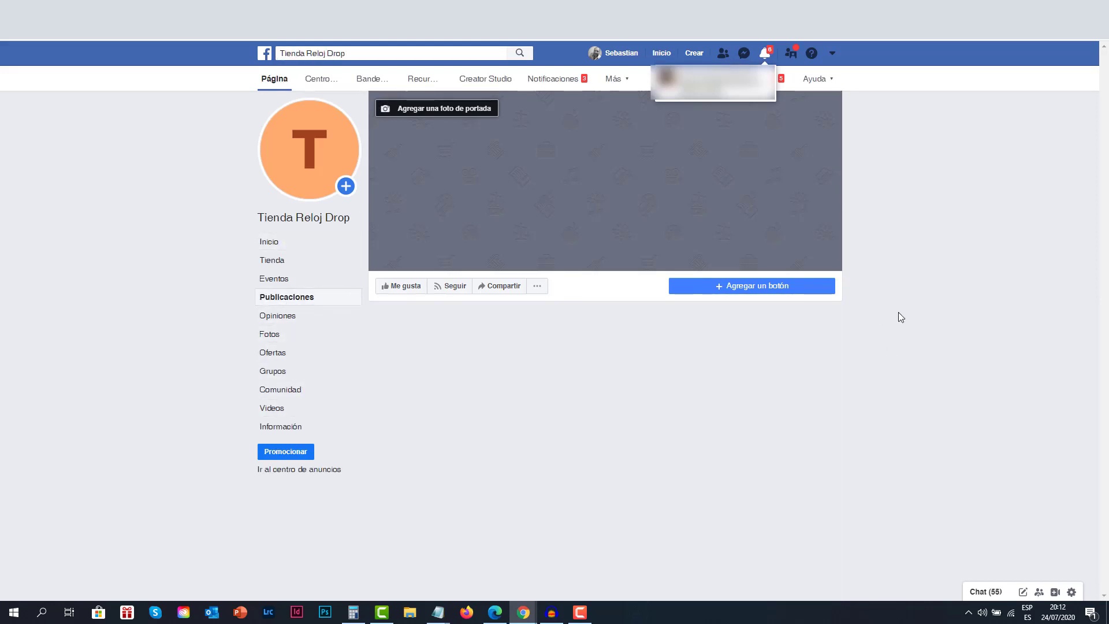
pyautogui.scroll(-3, 899, 324)
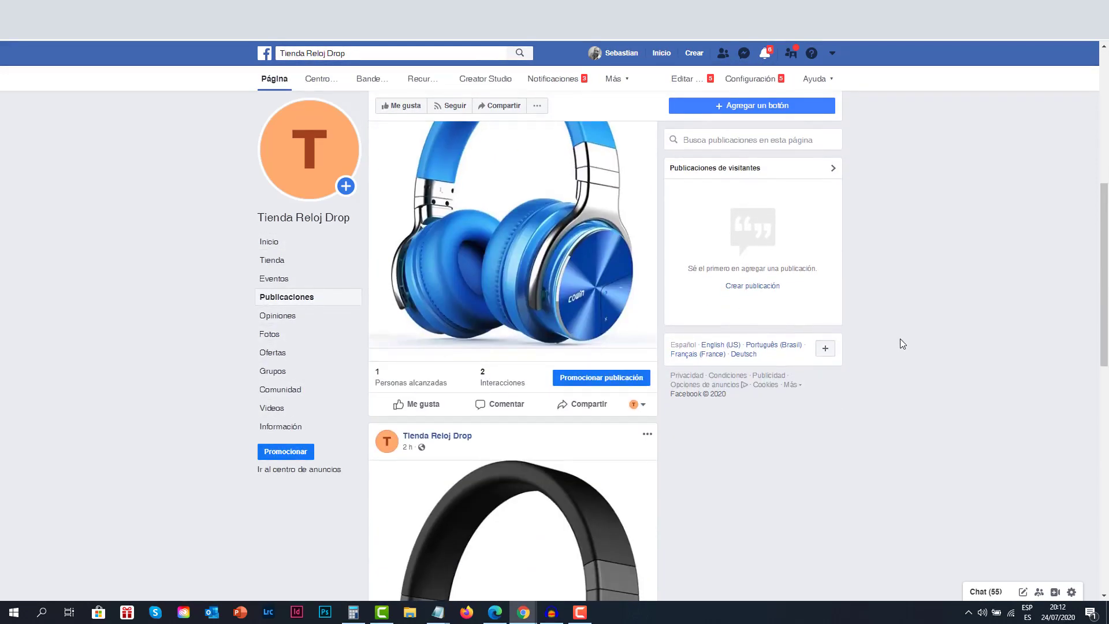
pyautogui.scroll(-5, 900, 339)
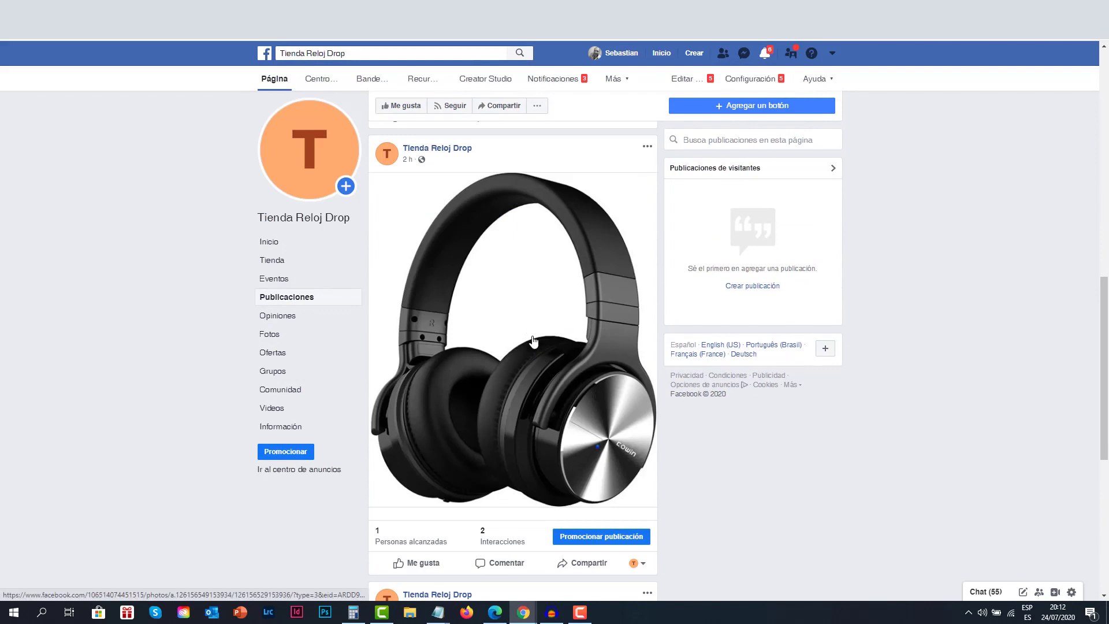
# Step: Enlarge the black headphones photo, dismiss the product tagging tip, and copy the image's address
pyautogui.click(611, 346)
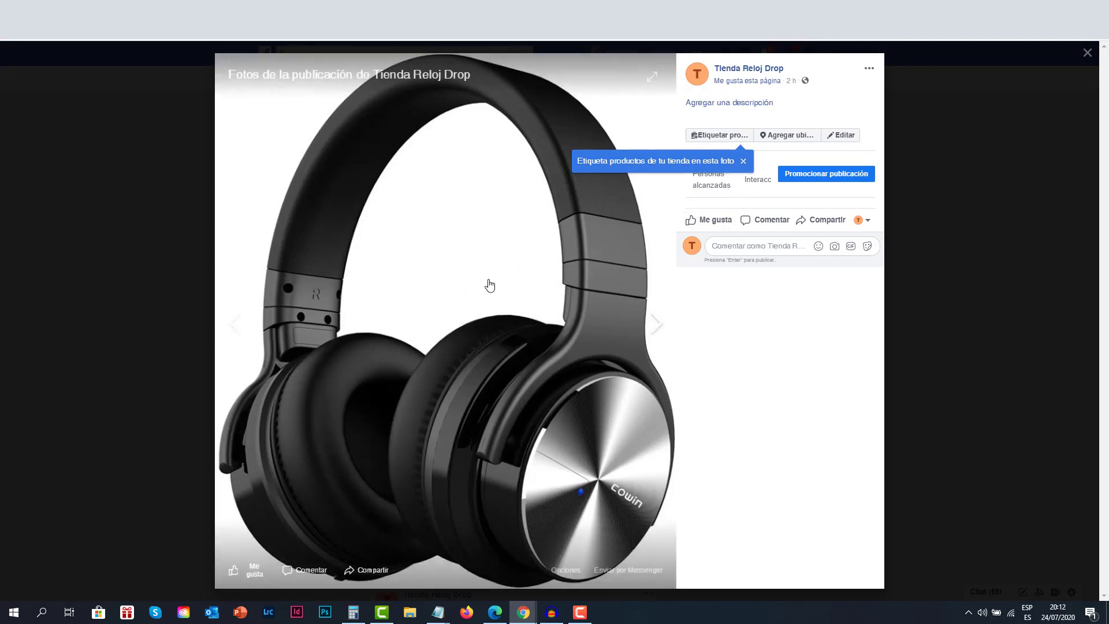
pyautogui.click(743, 162)
pyautogui.rightClick(461, 275)
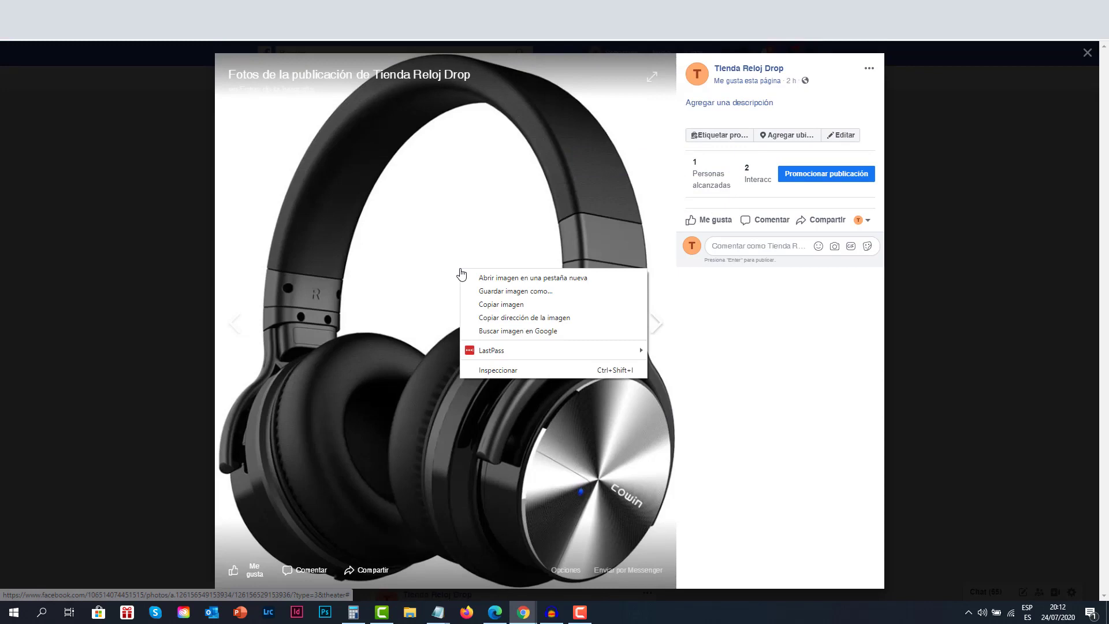
pyautogui.click(558, 318)
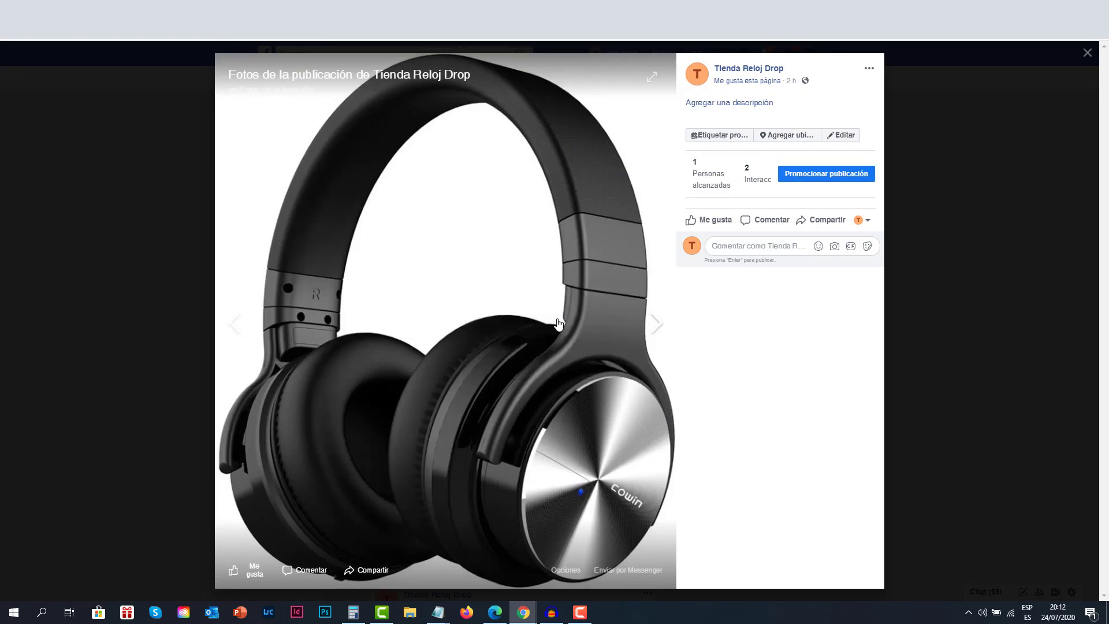
# Step: Return to the catalog spreadsheet, inspect the full image_link URL in row 3, and leave the cell
pyautogui.hotkey('ctrl', 'Tab')
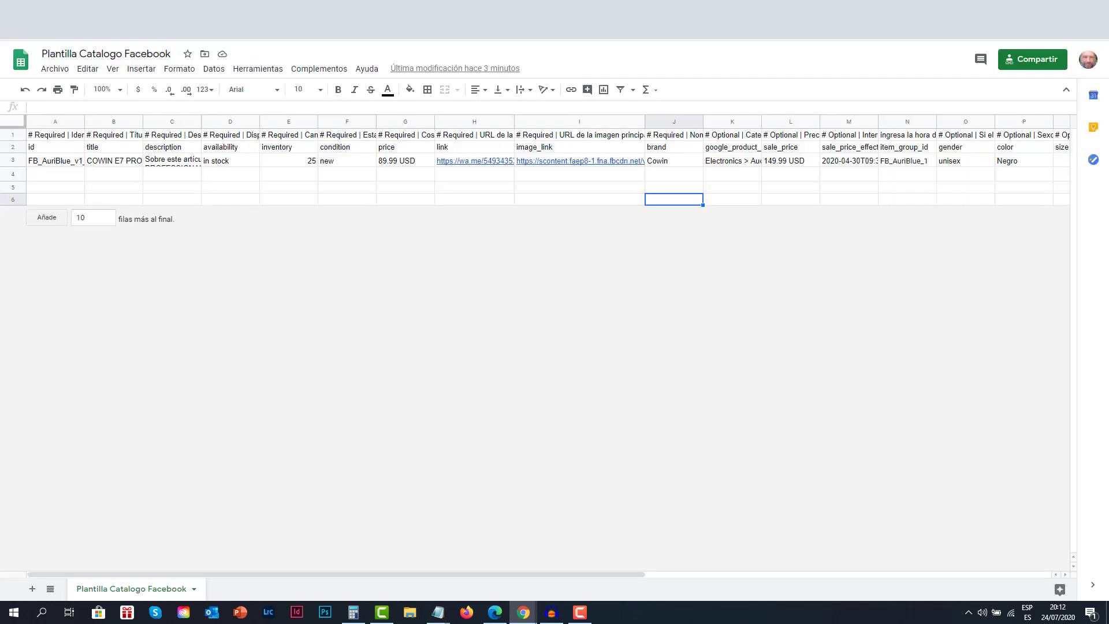
pyautogui.click(597, 165)
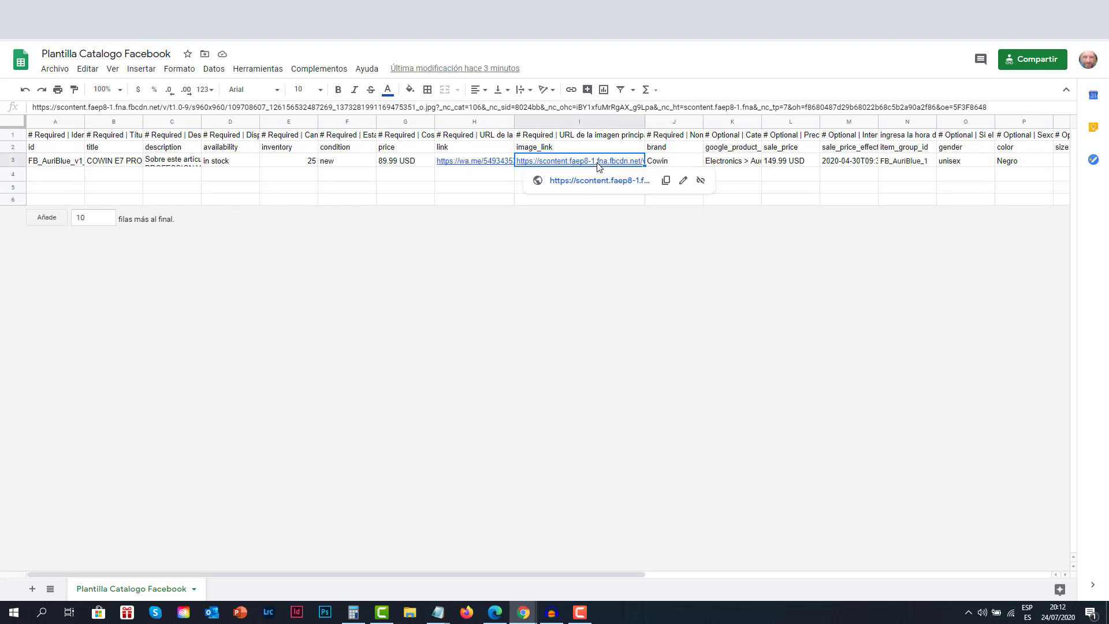
pyautogui.tripleClick(567, 108)
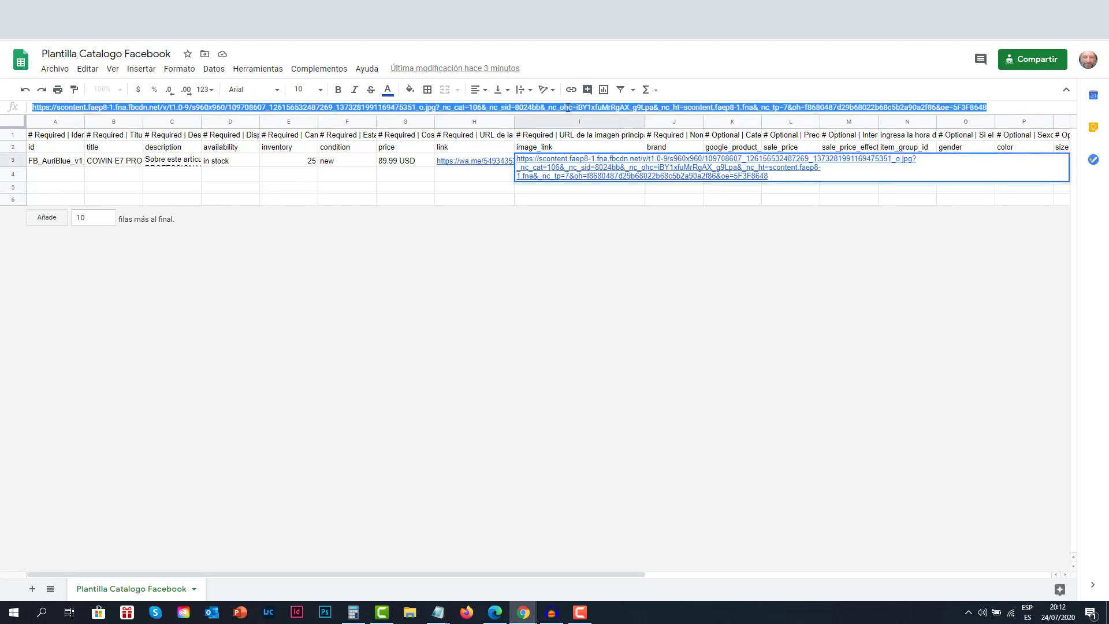
pyautogui.click(989, 108)
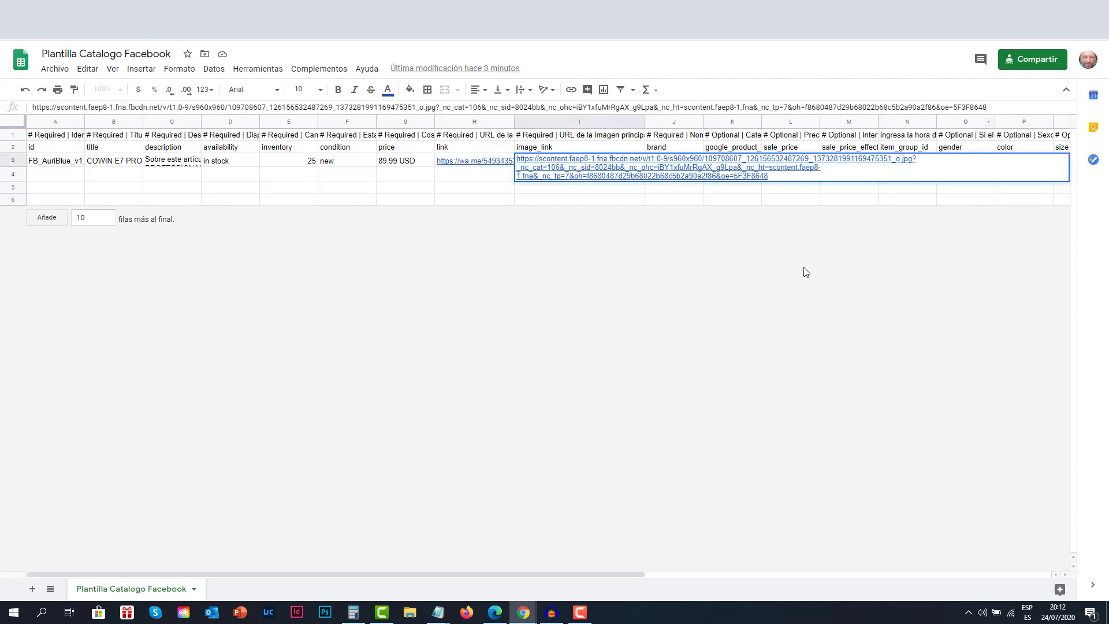
pyautogui.click(790, 199)
# Step: Test the image_link URL of row 3, close the image page it opens, and return to the spreadsheet
pyautogui.moveTo(617, 166)
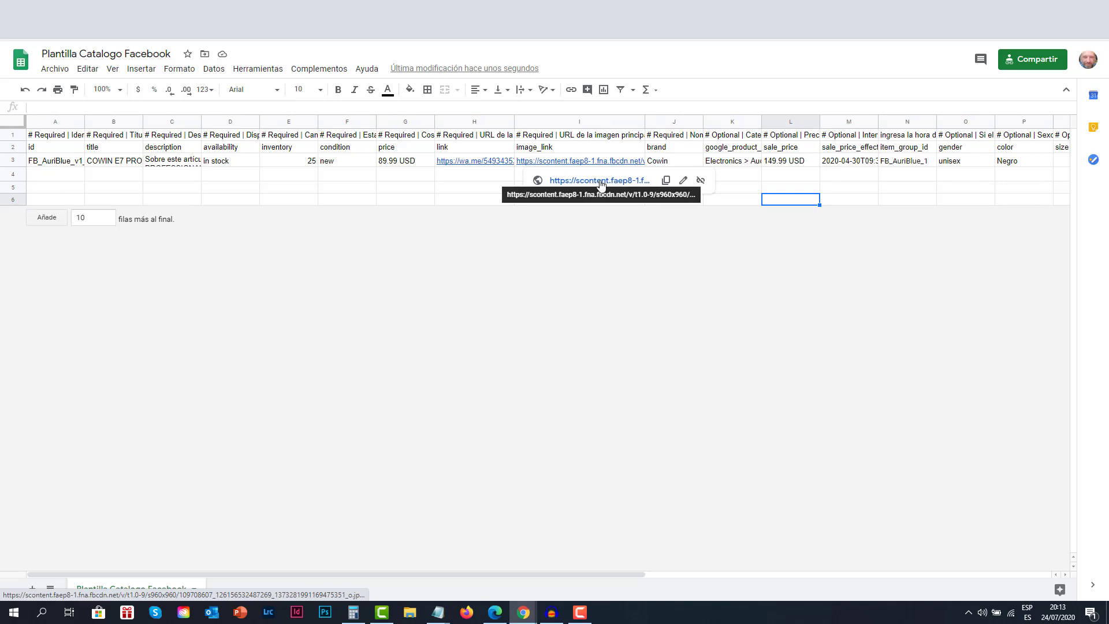
pyautogui.click(600, 182)
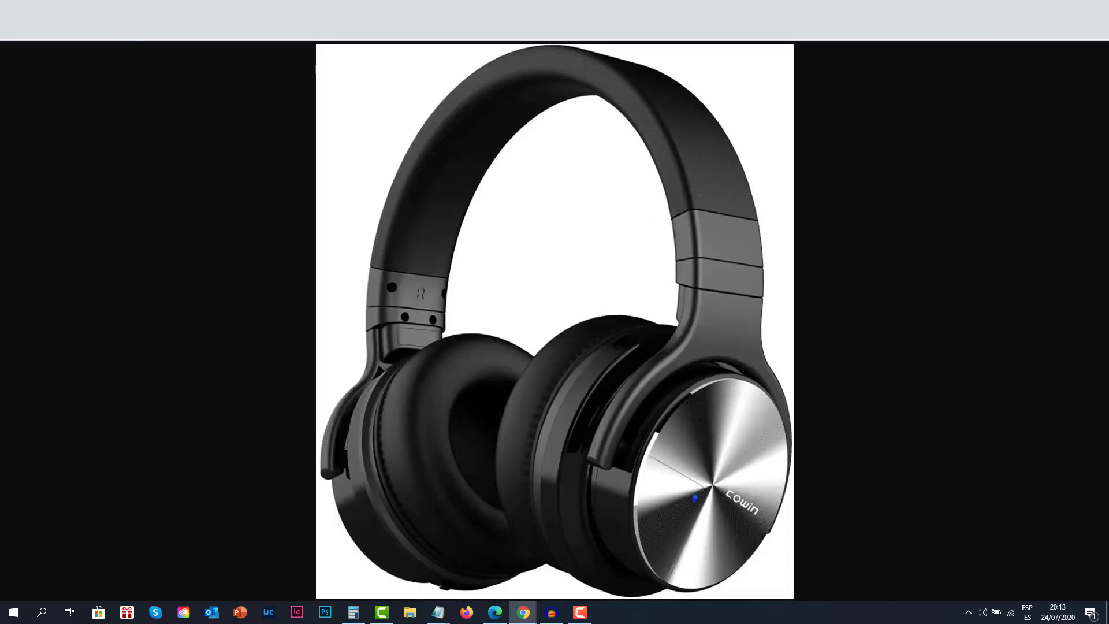
pyautogui.click(577, 9)
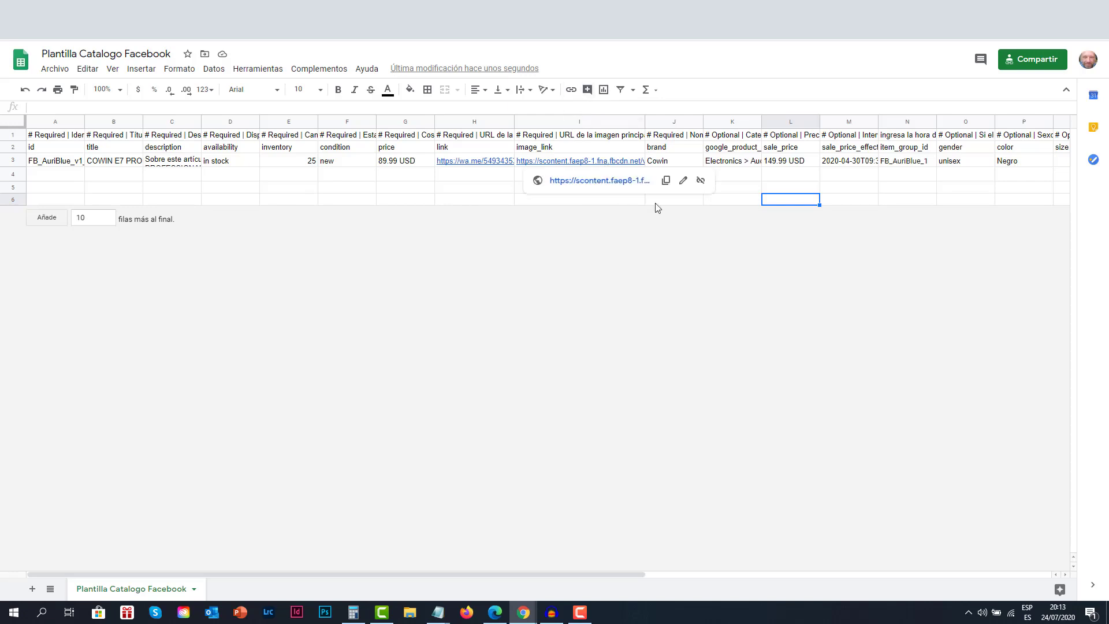
pyautogui.moveTo(606, 164)
pyautogui.click(674, 200)
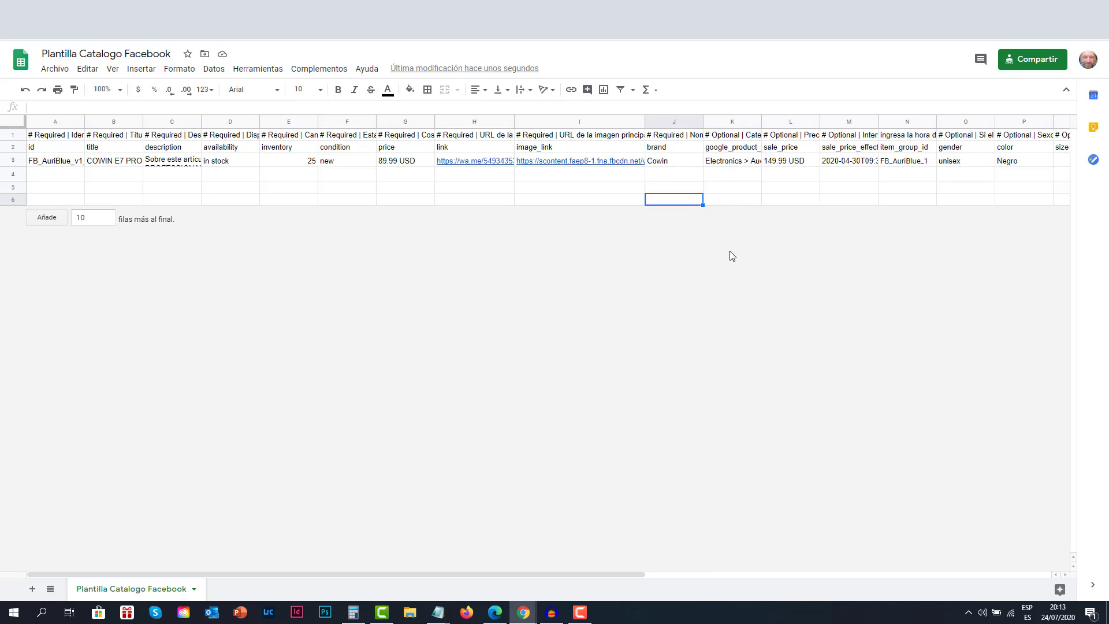
# Step: Review the google_product_category column's header instructions and the full category path entered in row 3
pyautogui.press('Right')
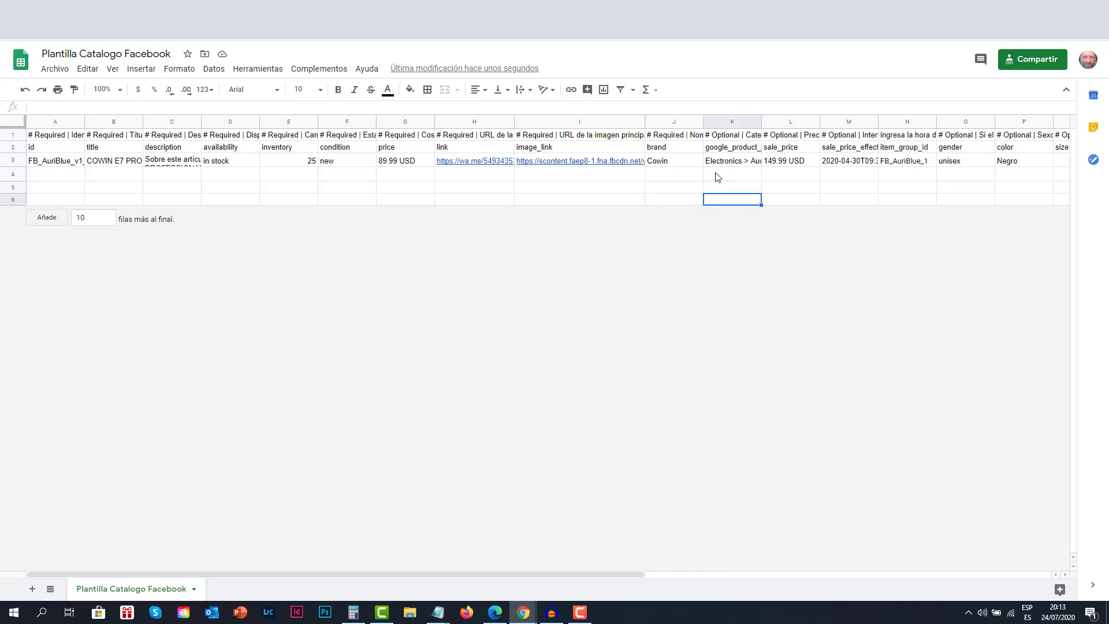
pyautogui.click(740, 139)
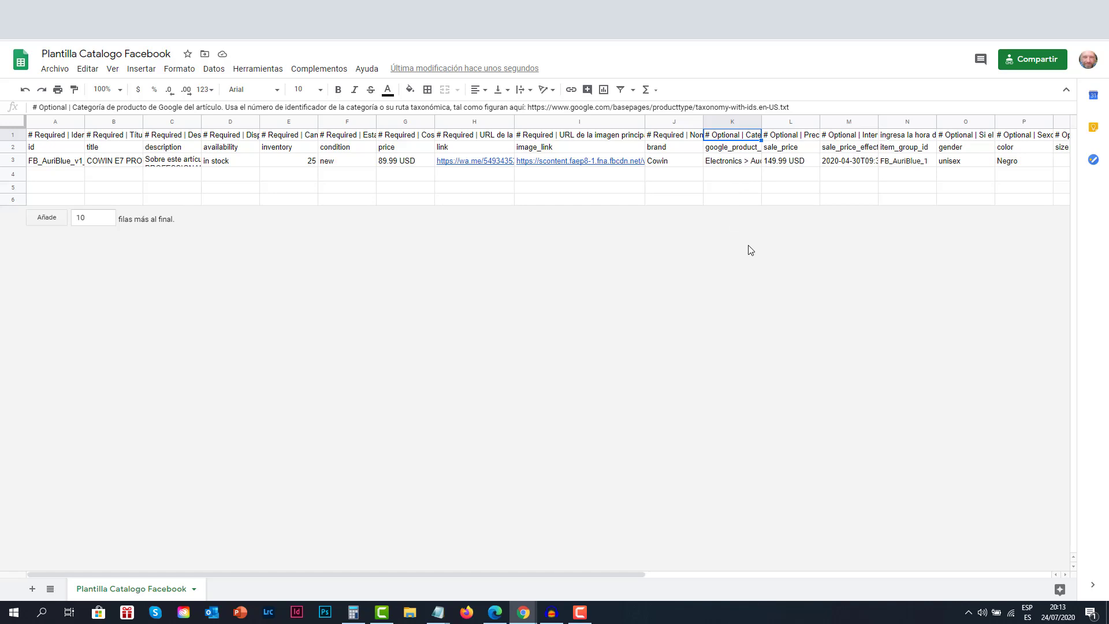
pyautogui.click(723, 165)
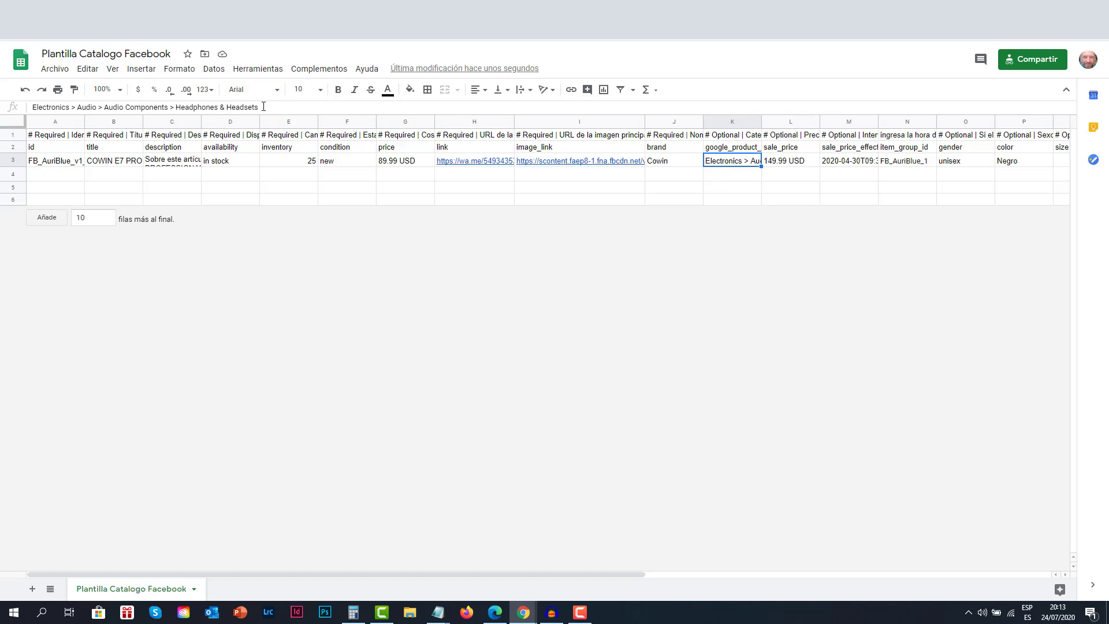
pyautogui.moveTo(261, 107); pyautogui.dragTo(31, 111)
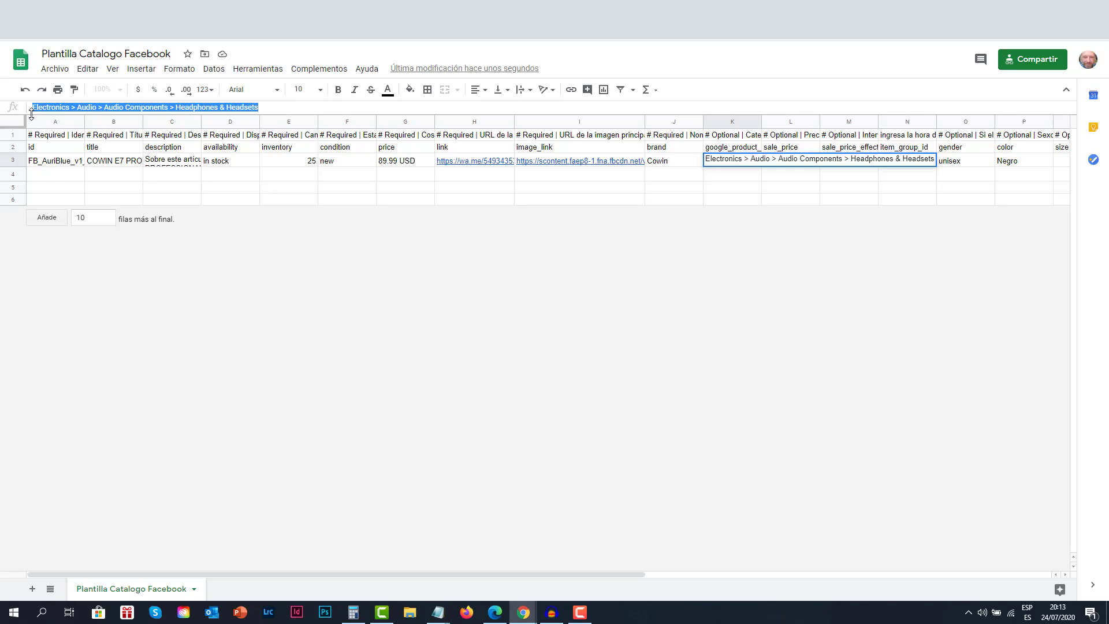
pyautogui.click(375, 335)
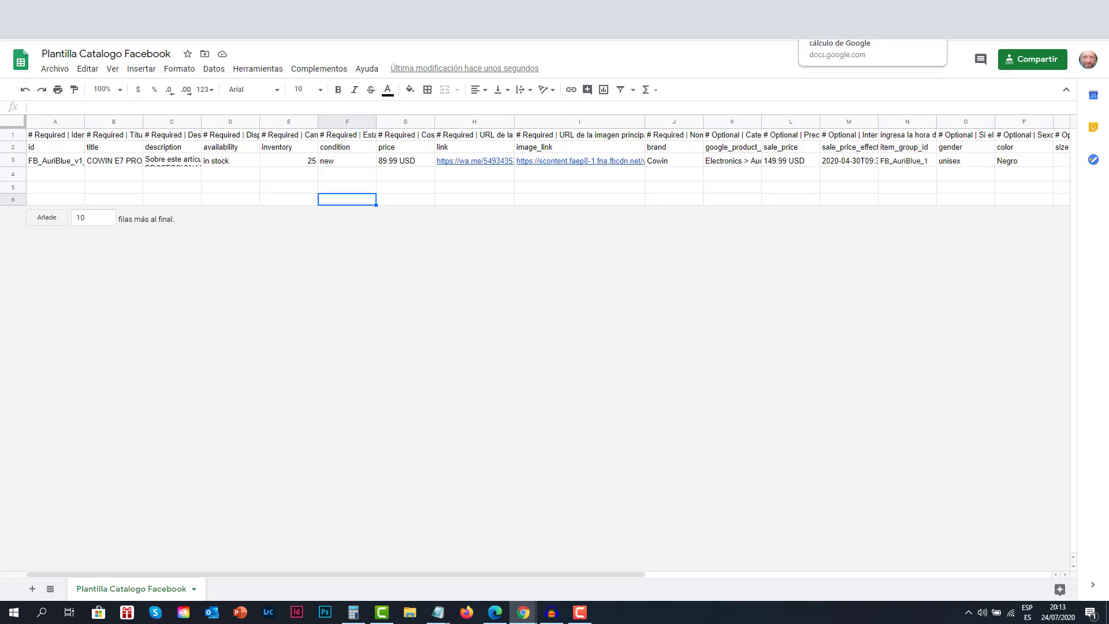
# Step: Switch to the taxonomy-with-ids.en-US spreadsheet, clear the existing search, and search the sheet for "headphones"
pyautogui.click(823, 10)
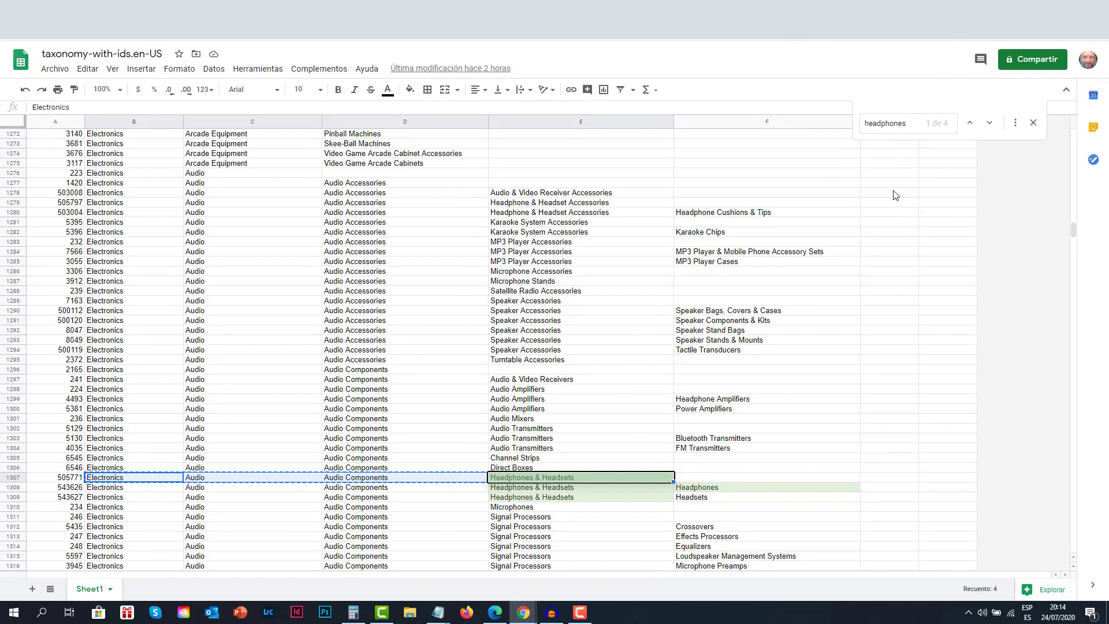
pyautogui.click(1033, 122)
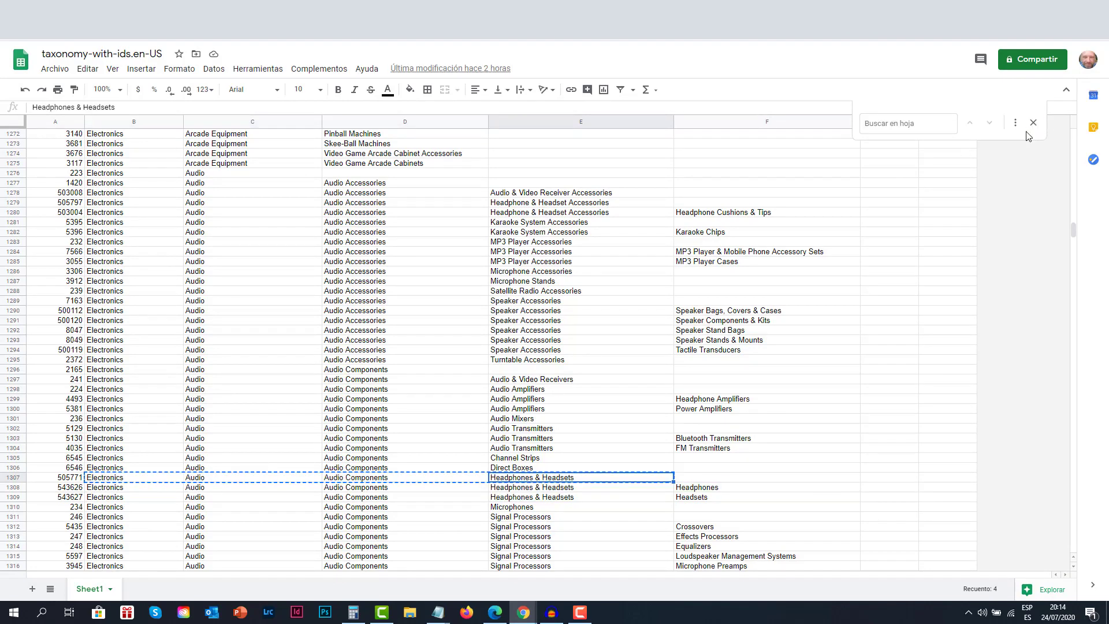
pyautogui.hotkey('ctrl', 'f')
pyautogui.write('head')
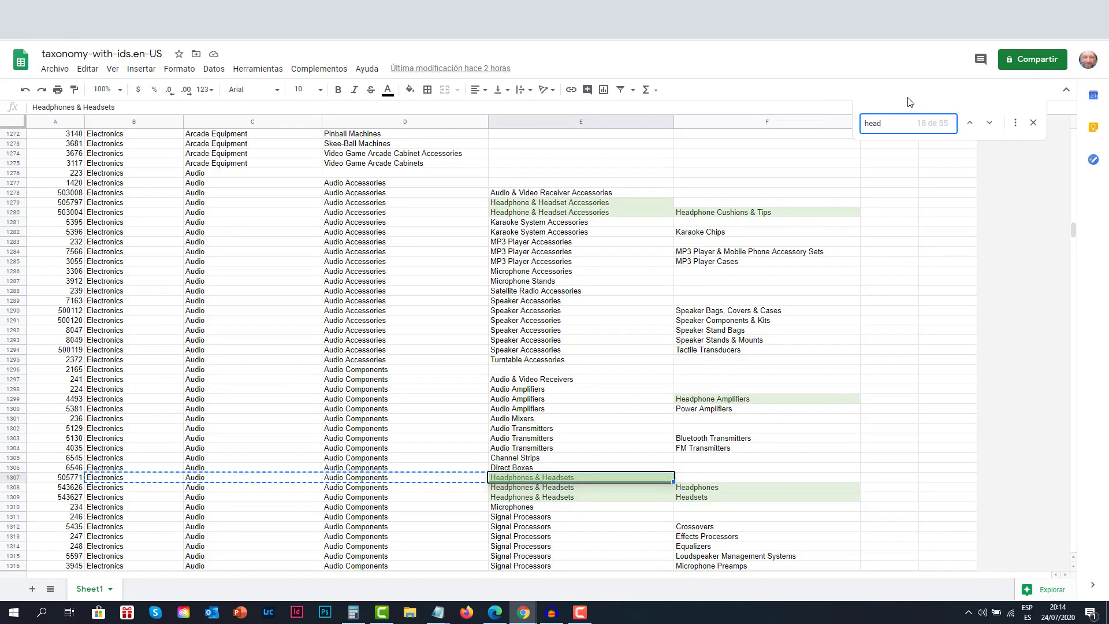
pyautogui.write('phon')
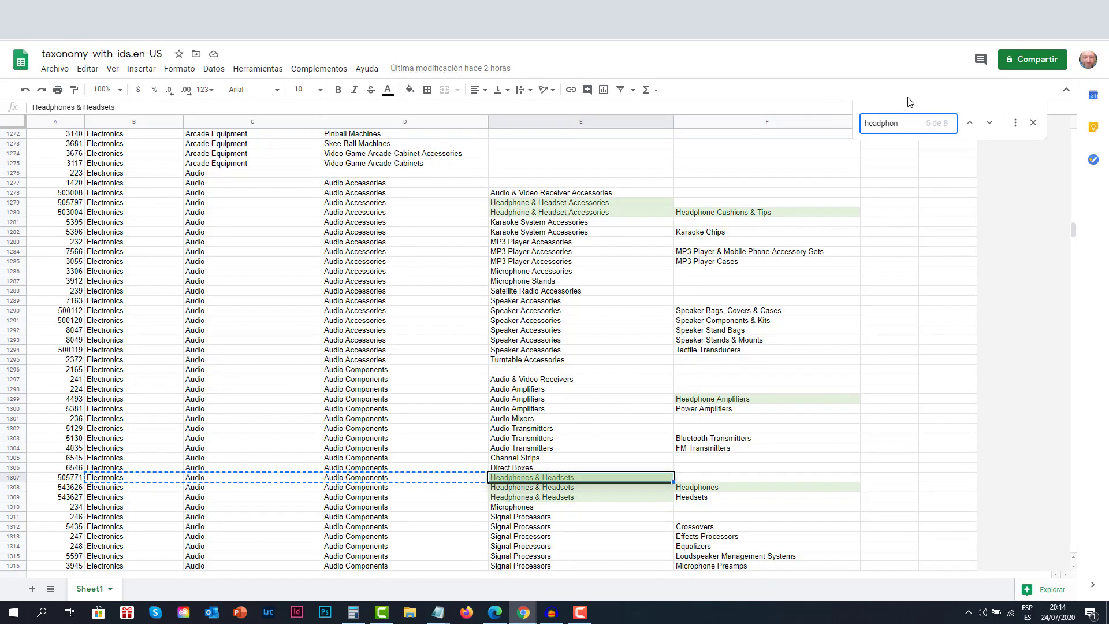
pyautogui.write('es')
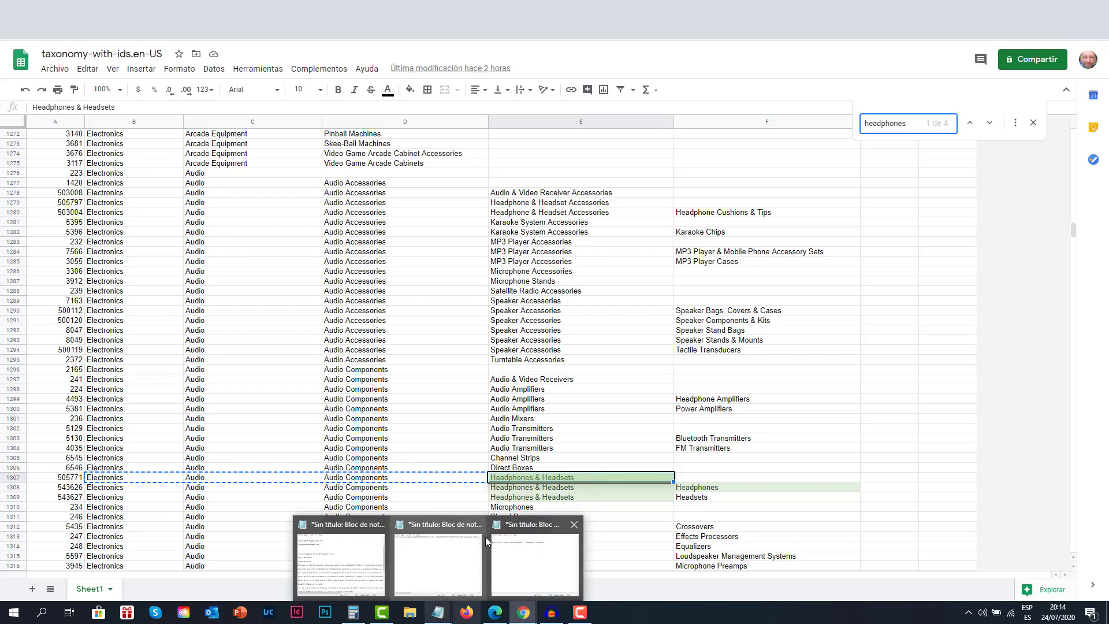
# Step: Copy the category path from Electronics to Headsets in row 1309 and paste it into the Notepad note holding the example path
pyautogui.click(591, 498)
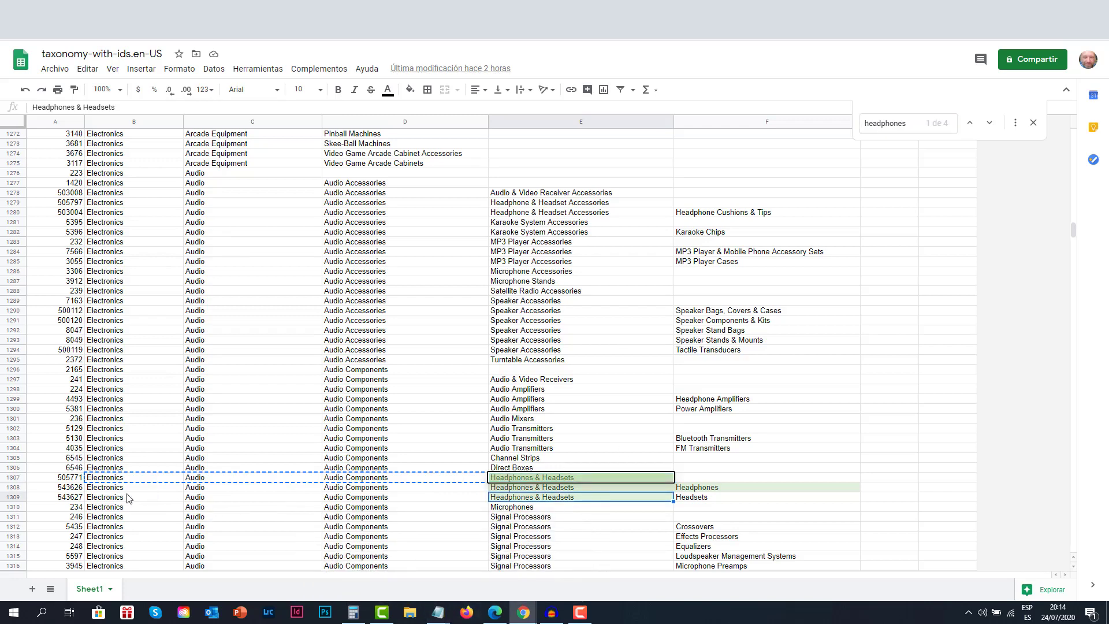
pyautogui.moveTo(127, 498); pyautogui.dragTo(709, 498)
pyautogui.hotkey('ctrl', 'c')
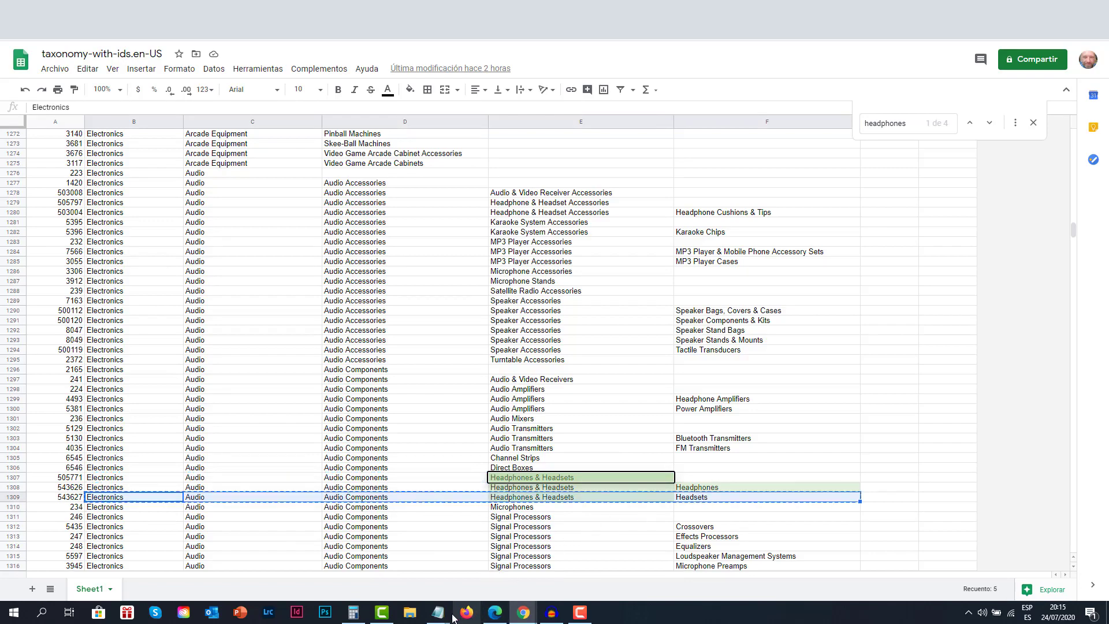
pyautogui.moveTo(445, 612)
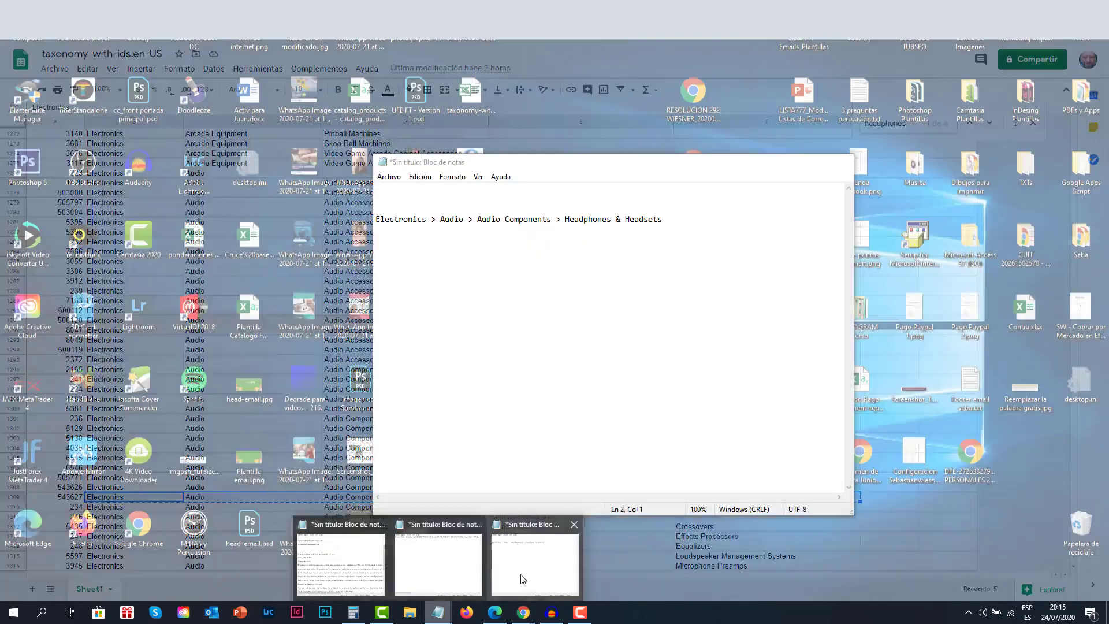
pyautogui.click(518, 579)
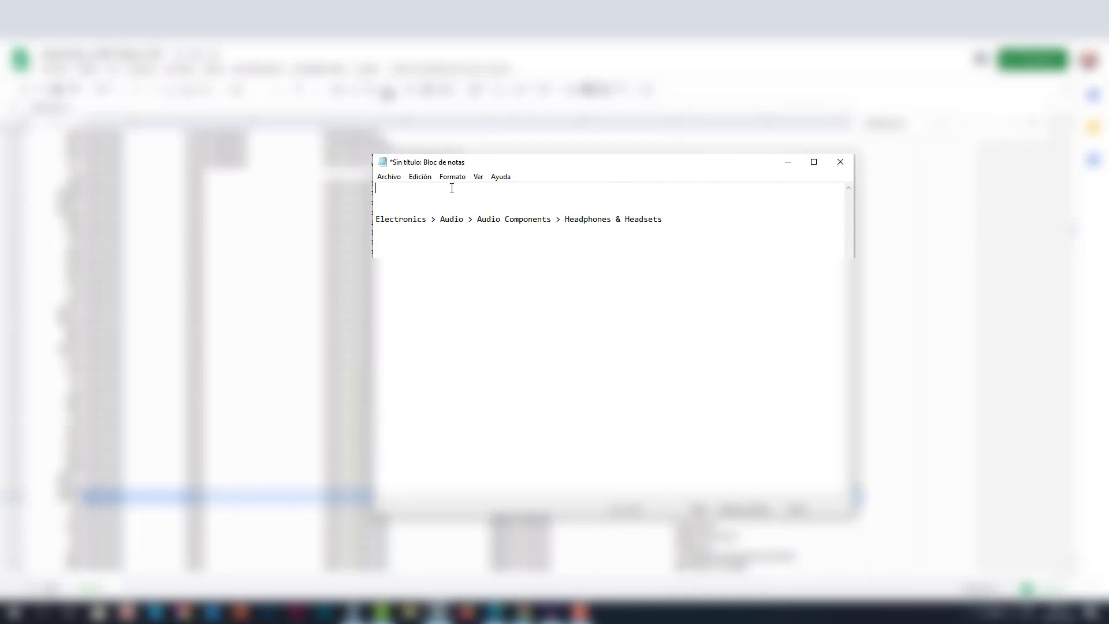
pyautogui.hotkey('ctrl', 'v')
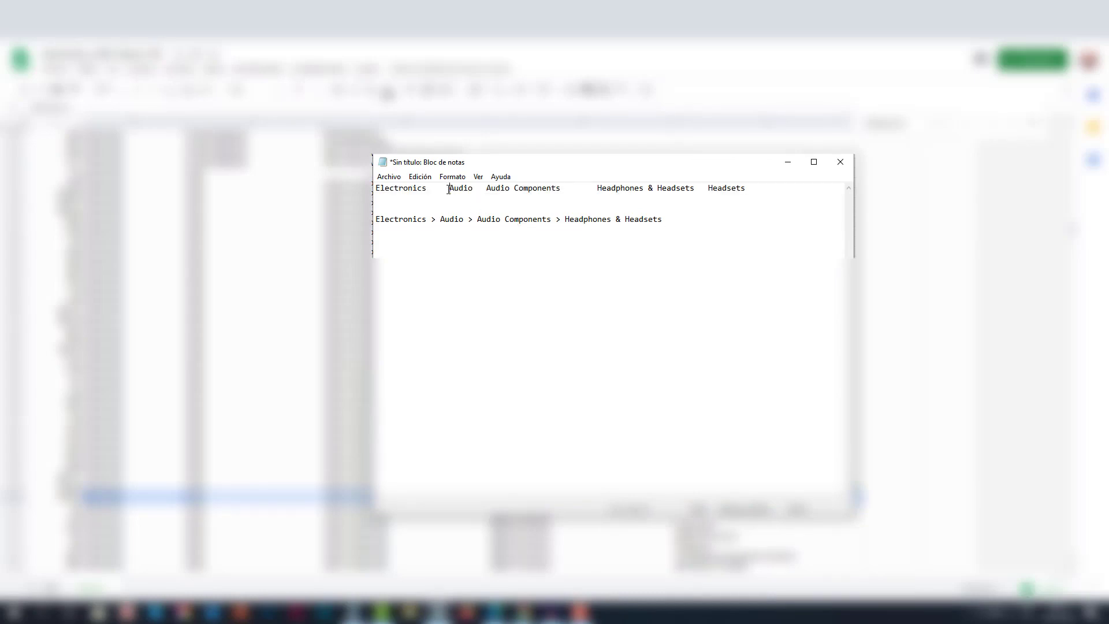
# Step: Separate the pasted levels with > signs to form Electronics > Audio > Audio Components > Headphones & Headsets > Headsets, and select the line
pyautogui.press('BackSpace')
pyautogui.write('>')
pyautogui.press('BackSpace')
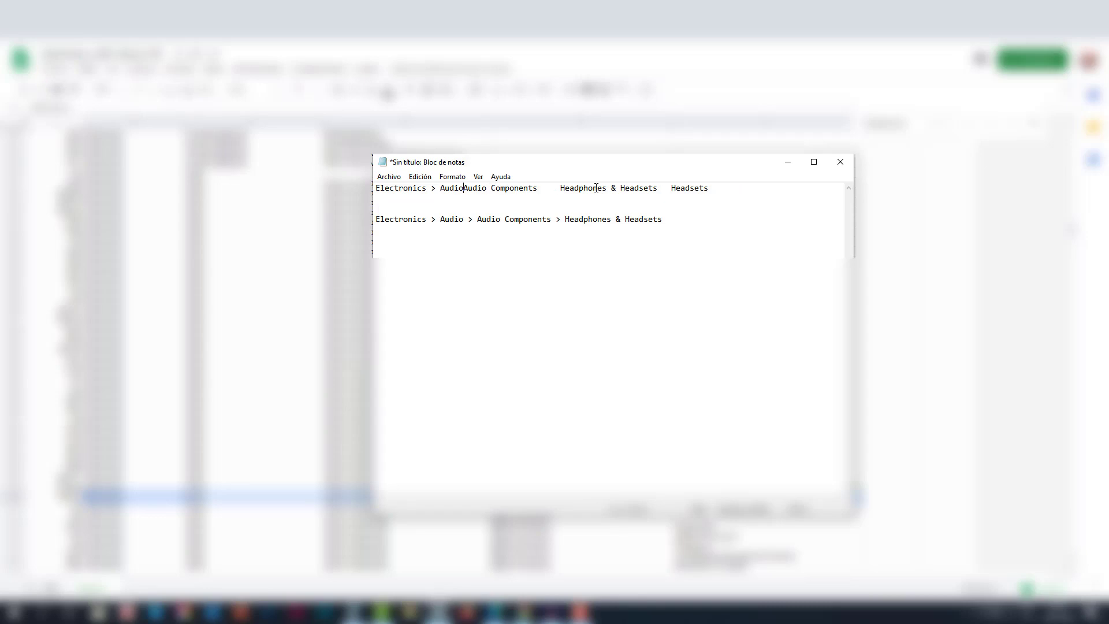
pyautogui.write('>')
pyautogui.press('BackSpace')
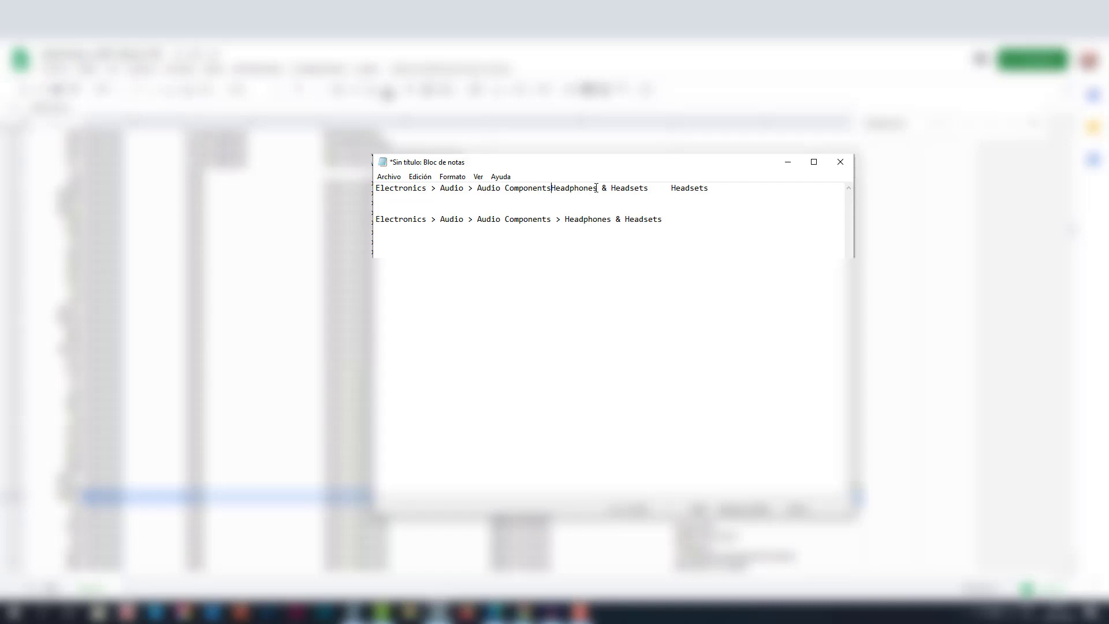
pyautogui.write('>')
pyautogui.press('BackSpace')
pyautogui.write('>')
pyautogui.press('Left')
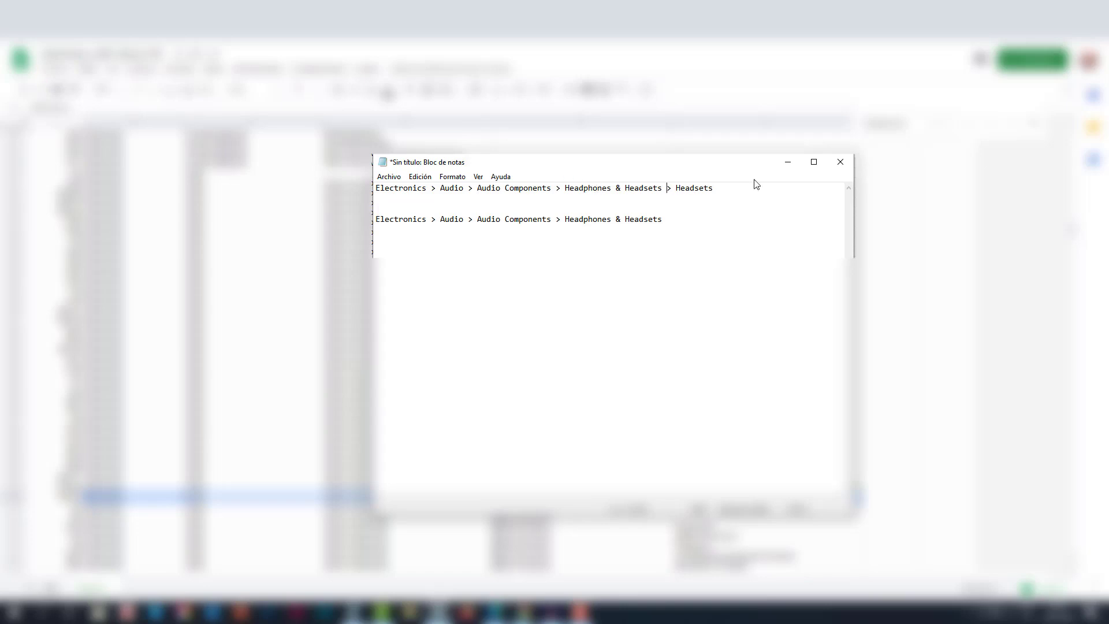
pyautogui.moveTo(720, 190); pyautogui.dragTo(369, 192)
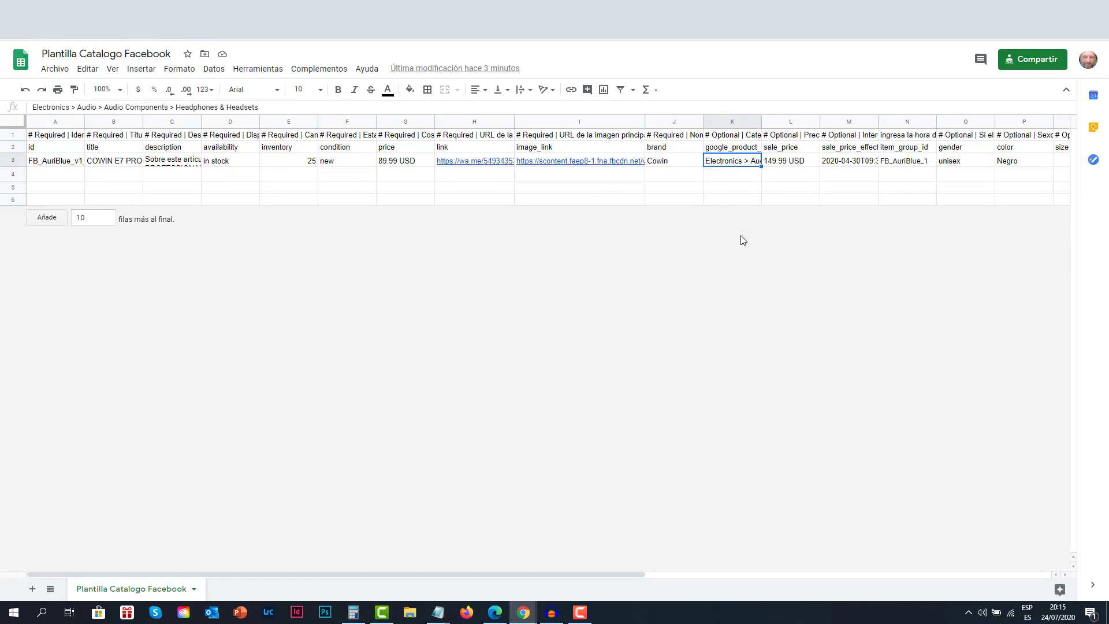
# Step: Return to the Plantilla Catalogo Facebook spreadsheet and review row 3's sale price, sale price effective period and item_group_id entries
pyautogui.click(763, 315)
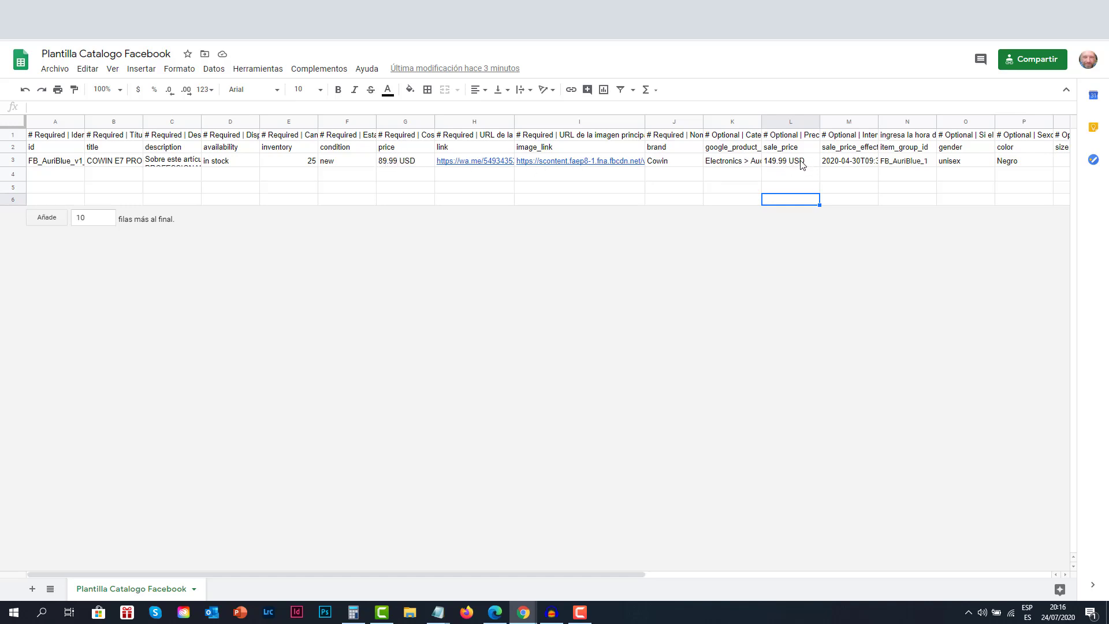
pyautogui.click(853, 165)
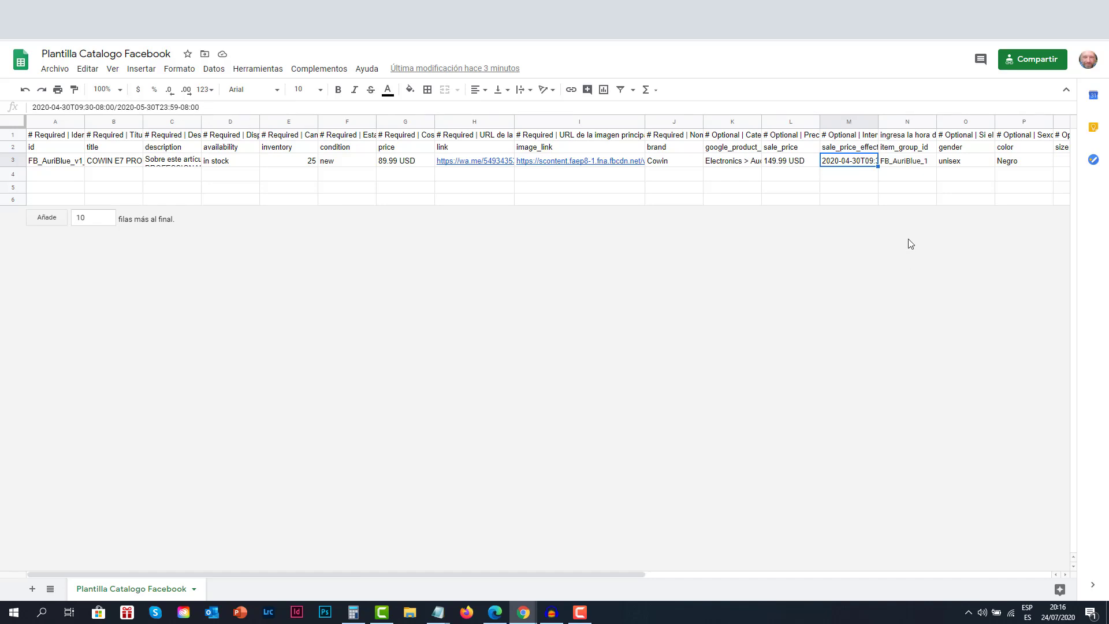
pyautogui.click(915, 164)
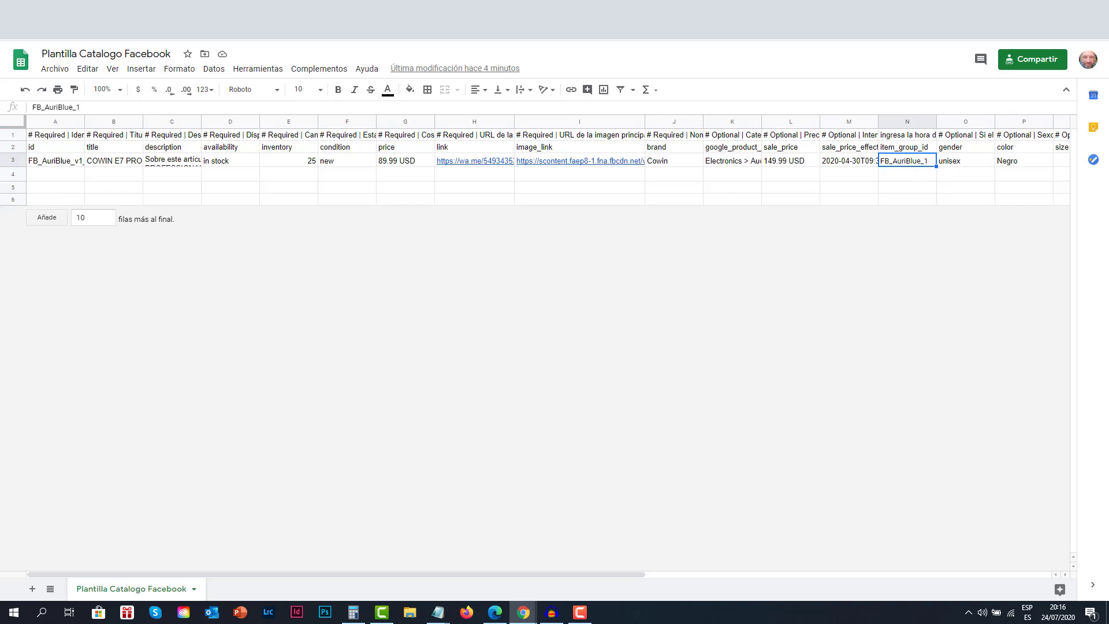
# Step: Switch to Facebook's catalog manager, view the variants of the COWIN E7 PRO product, and return to the spreadsheet
pyautogui.hotkey('ctrl', 'Tab')
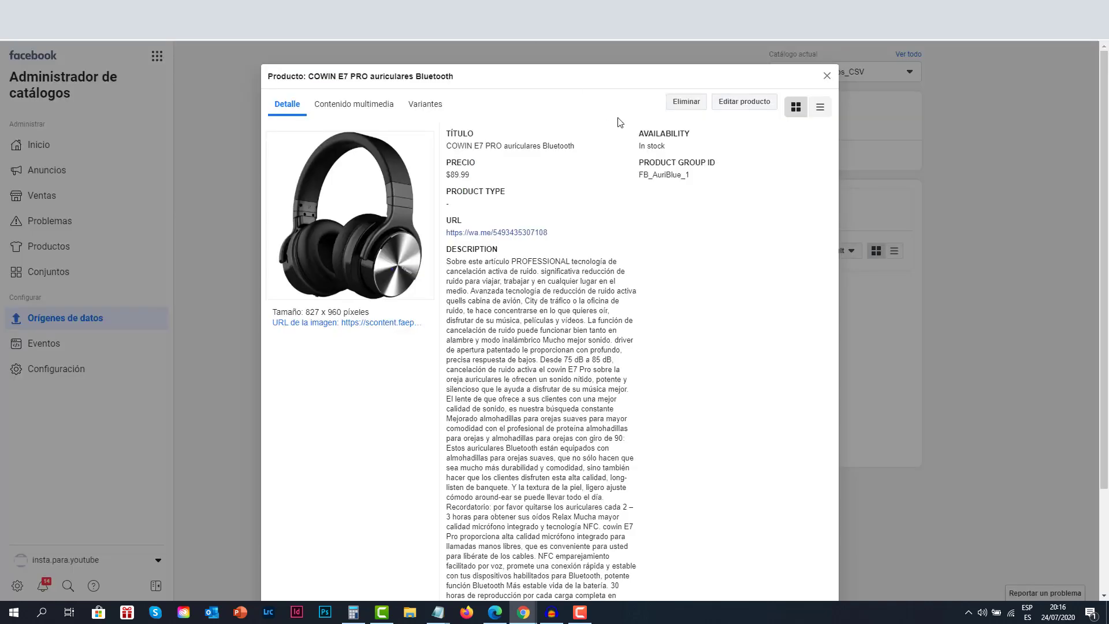
pyautogui.click(419, 107)
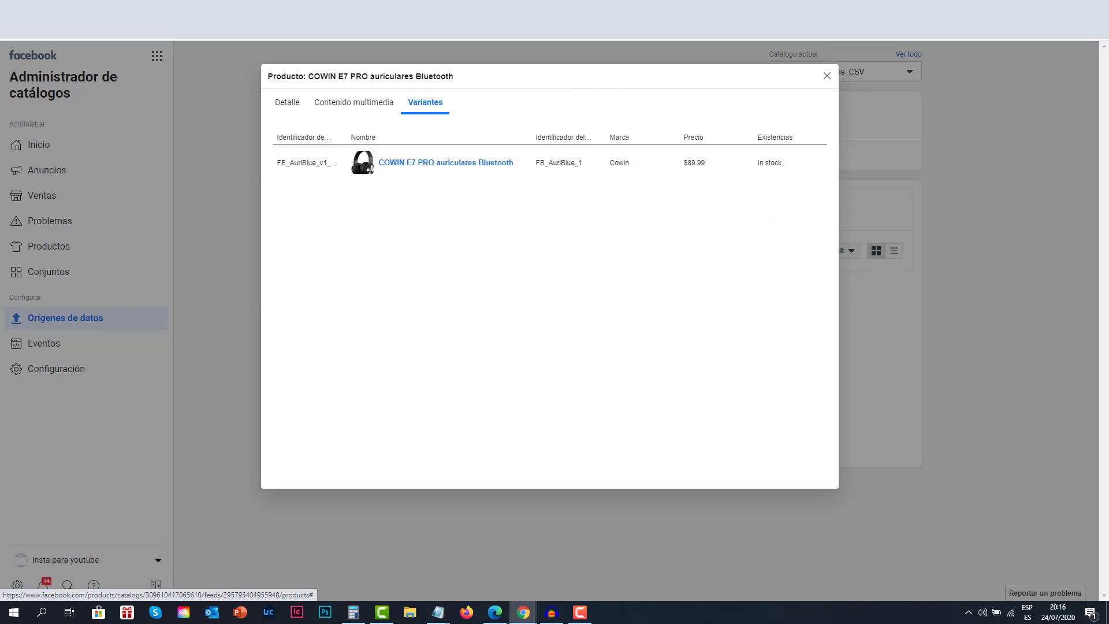
pyautogui.hotkey('ctrl', 'Tab')
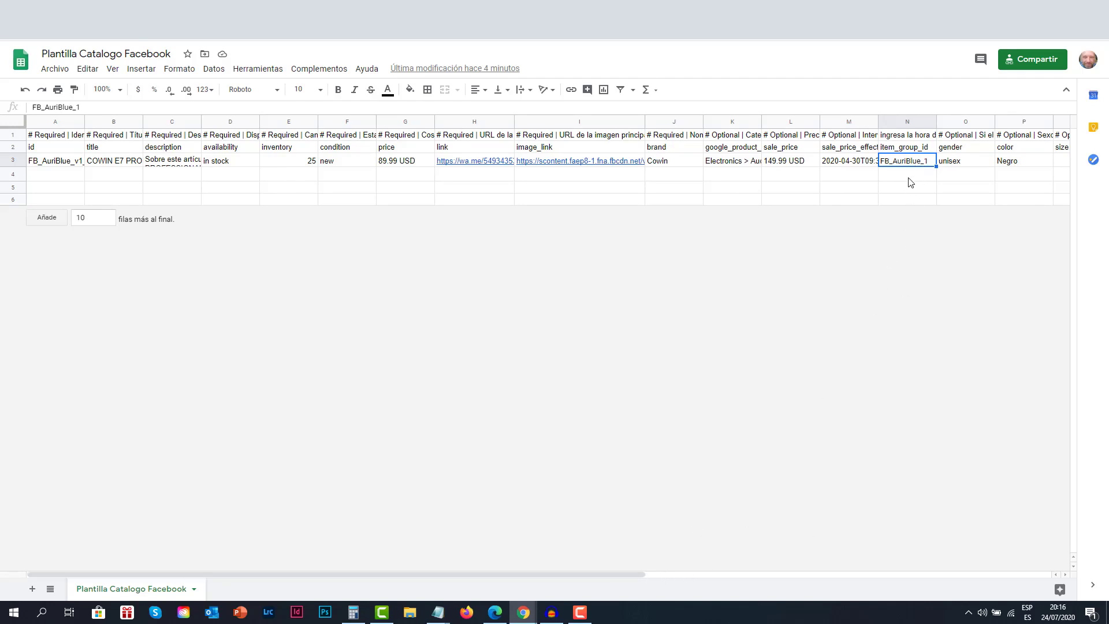
# Step: Look through the remaining optional columns of the catalog spreadsheet, from gender to shipping_weight
pyautogui.moveTo(612, 574); pyautogui.dragTo(736, 583)
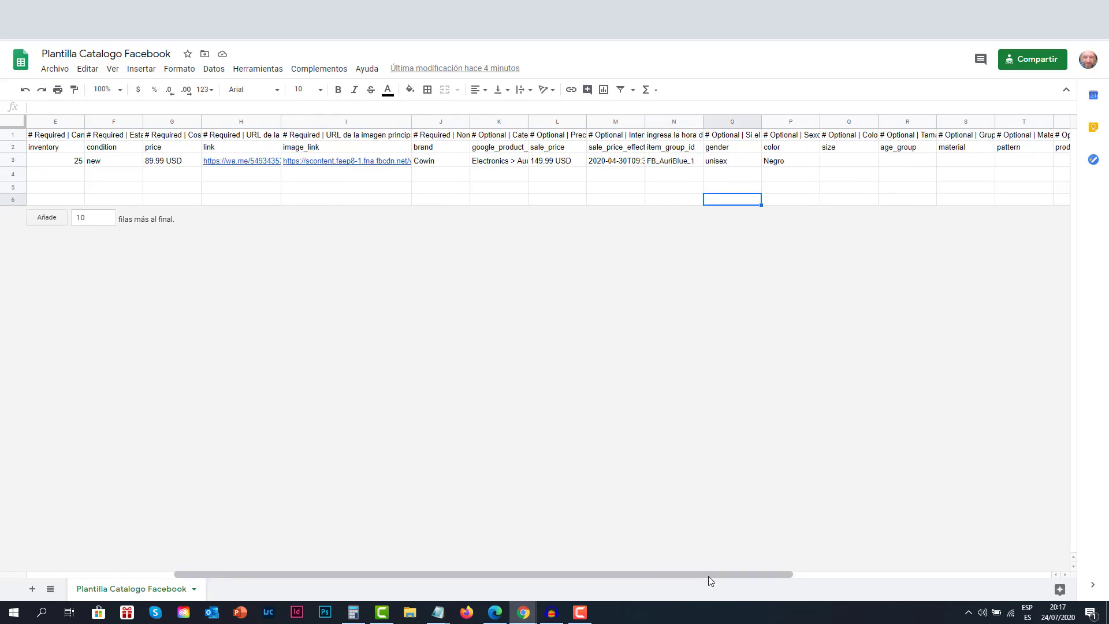
pyautogui.moveTo(707, 576); pyautogui.dragTo(829, 588)
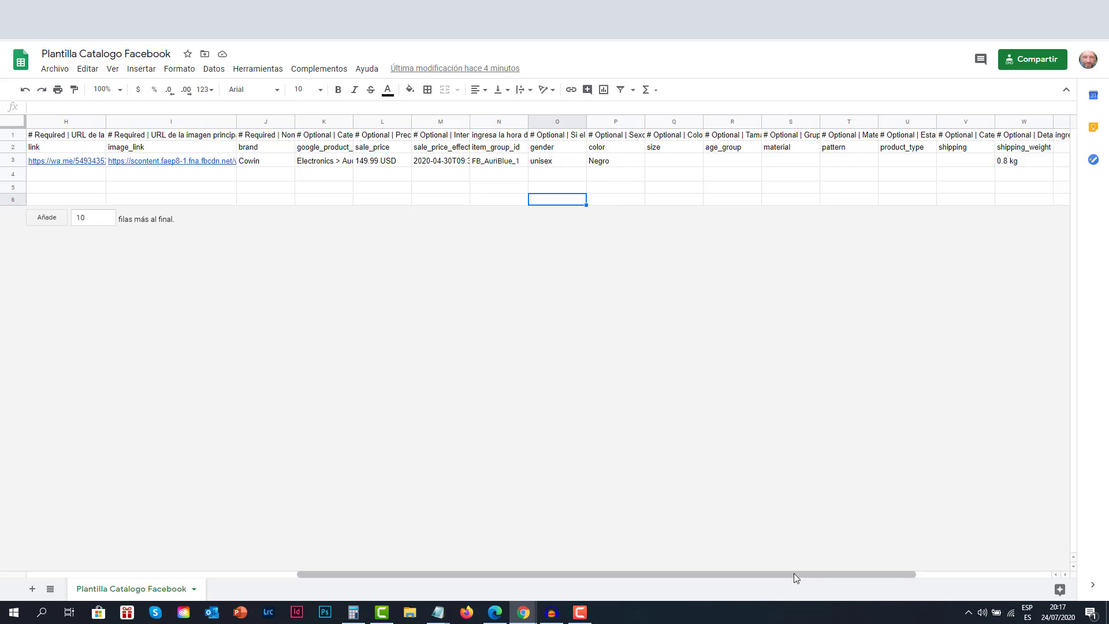
pyautogui.moveTo(793, 573); pyautogui.dragTo(473, 542)
# Step: In Facebook's catalog manager, close the product details and review the data feed's general information and manual update settings
pyautogui.click(300, 10)
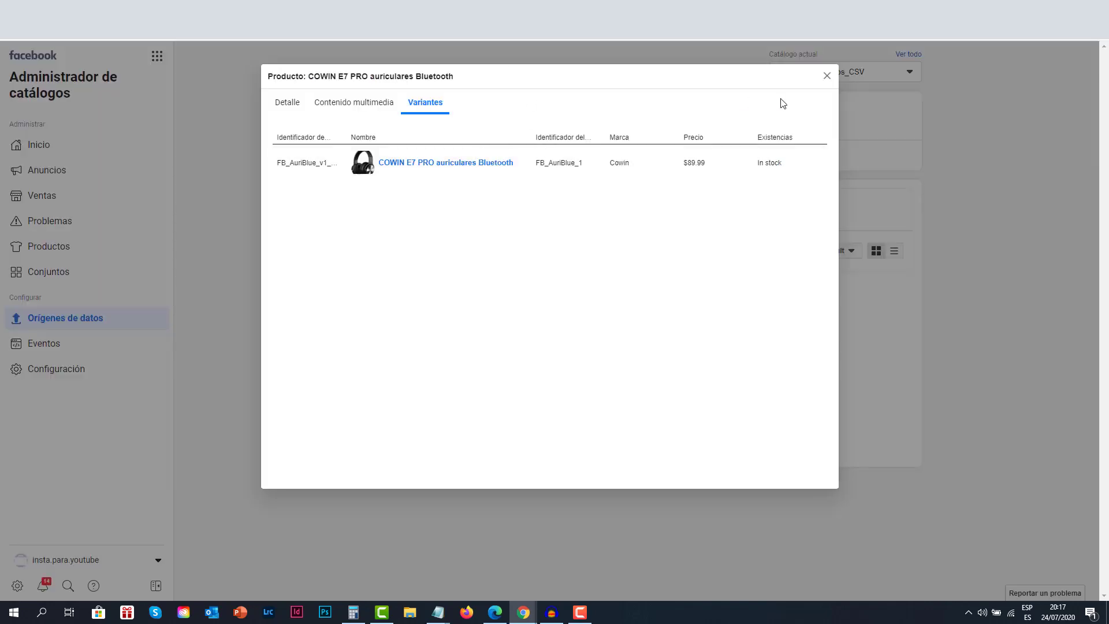
pyautogui.click(828, 78)
pyautogui.click(394, 161)
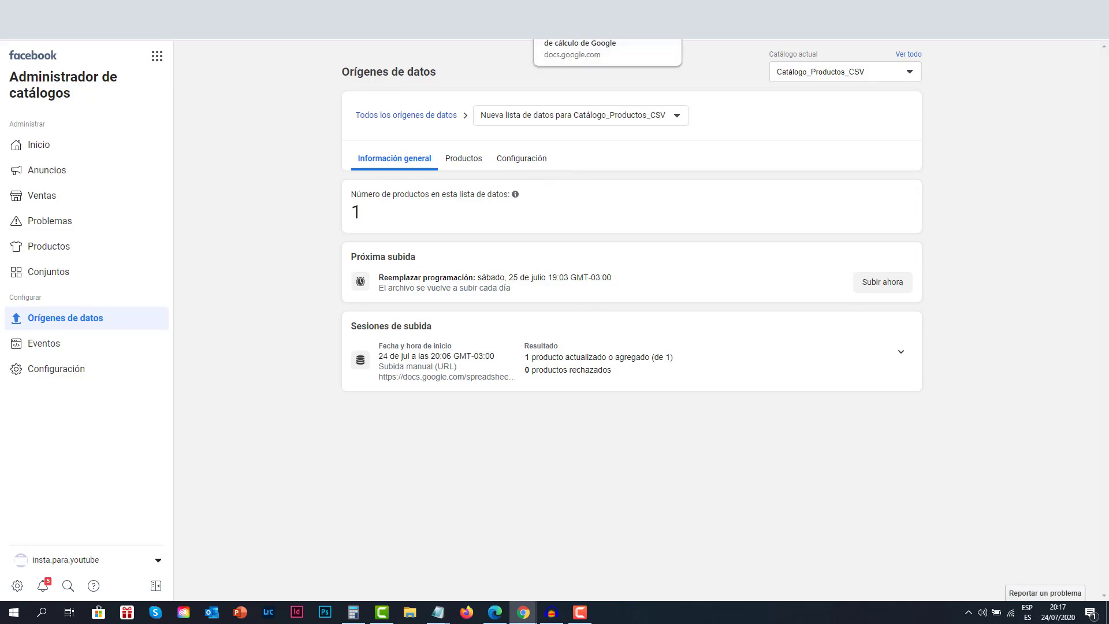
pyautogui.click(884, 286)
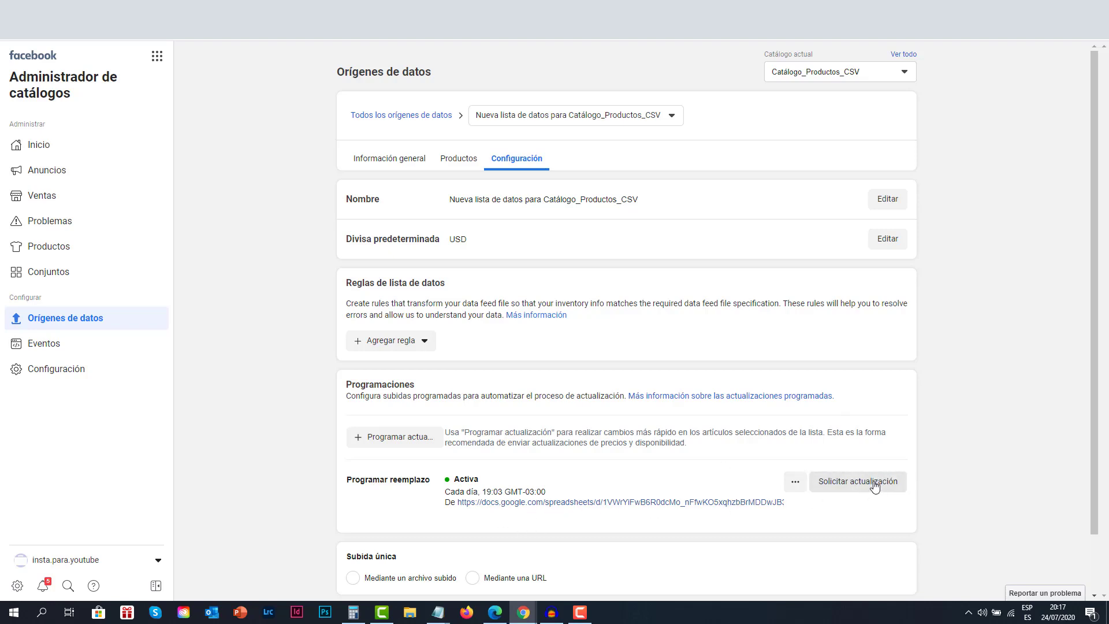
pyautogui.click(365, 161)
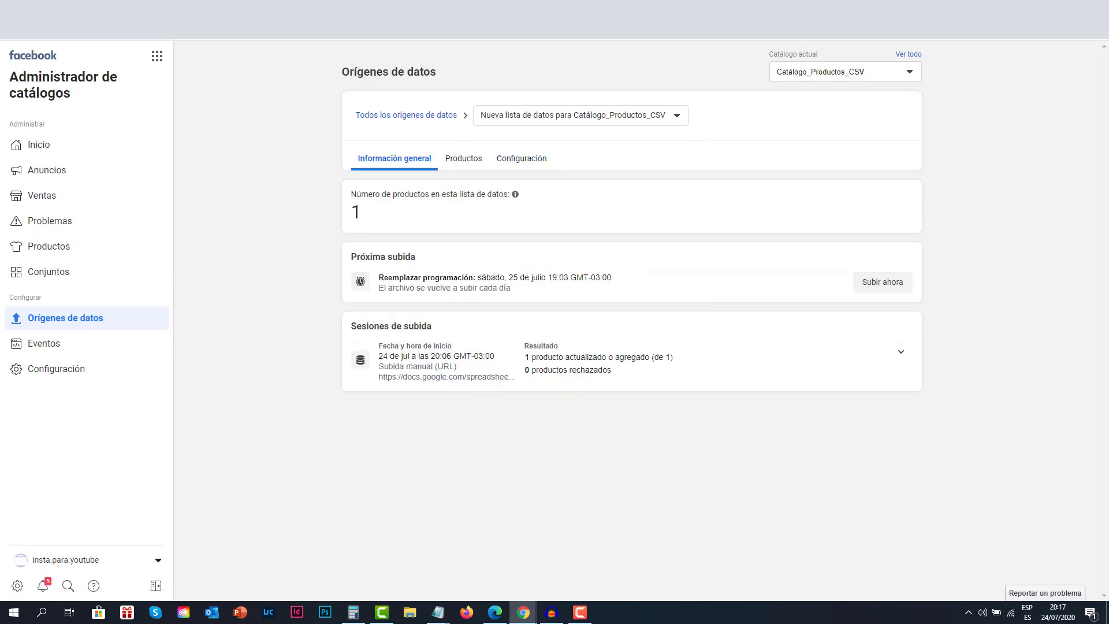
# Step: Return to the catalog spreadsheet and duplicate the product in row 3 into row 4
pyautogui.hotkey('ctrl', 'Tab')
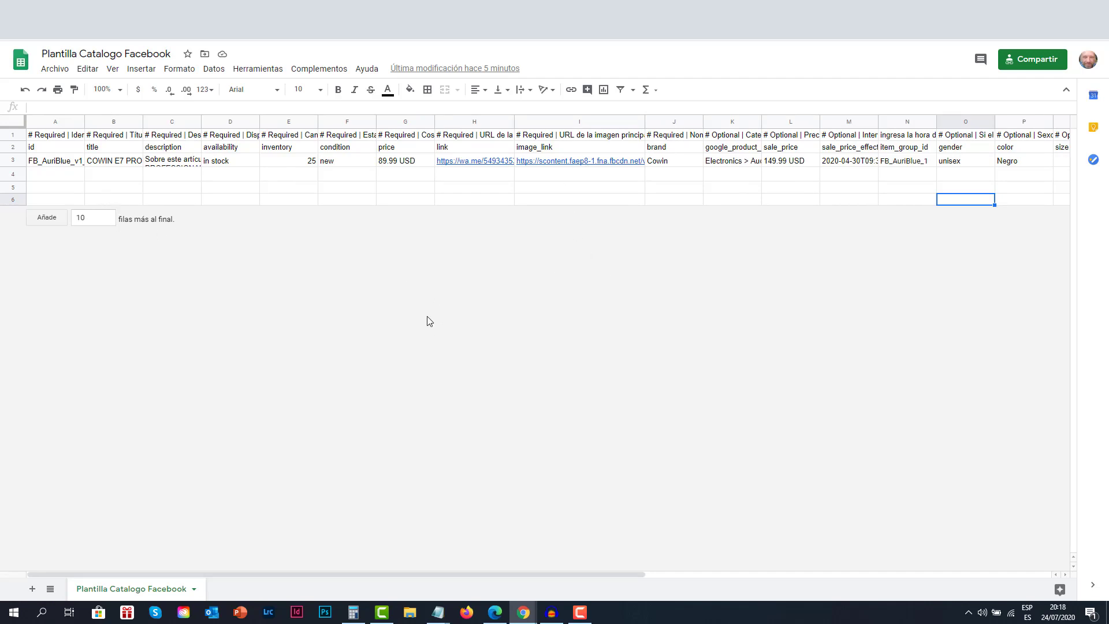
pyautogui.click(12, 164)
pyautogui.rightClick(12, 166)
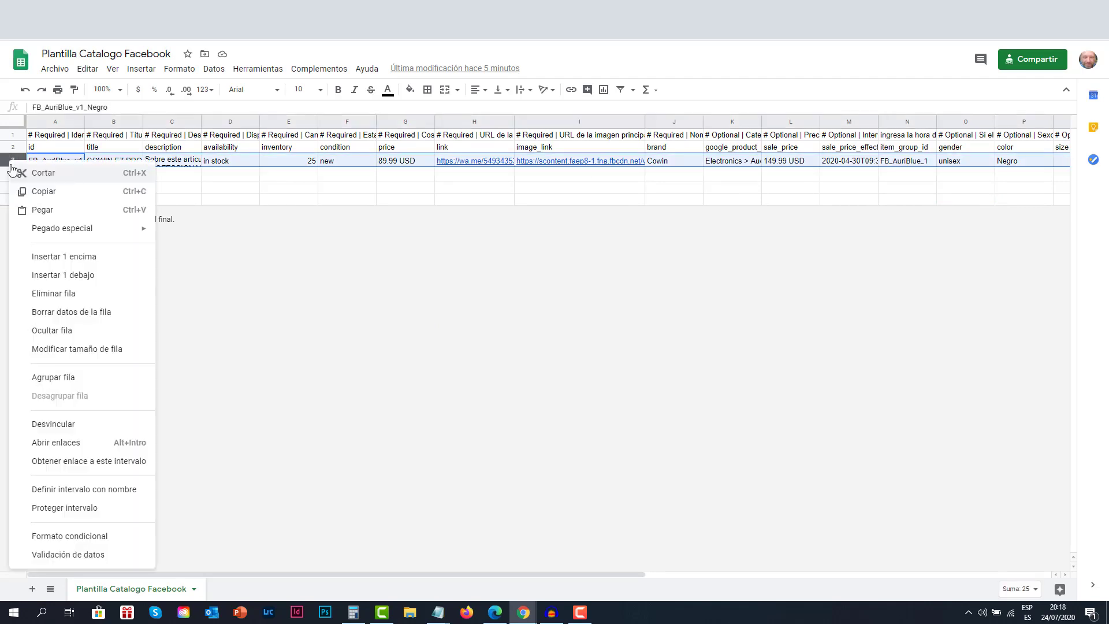
pyautogui.click(41, 191)
pyautogui.click(13, 173)
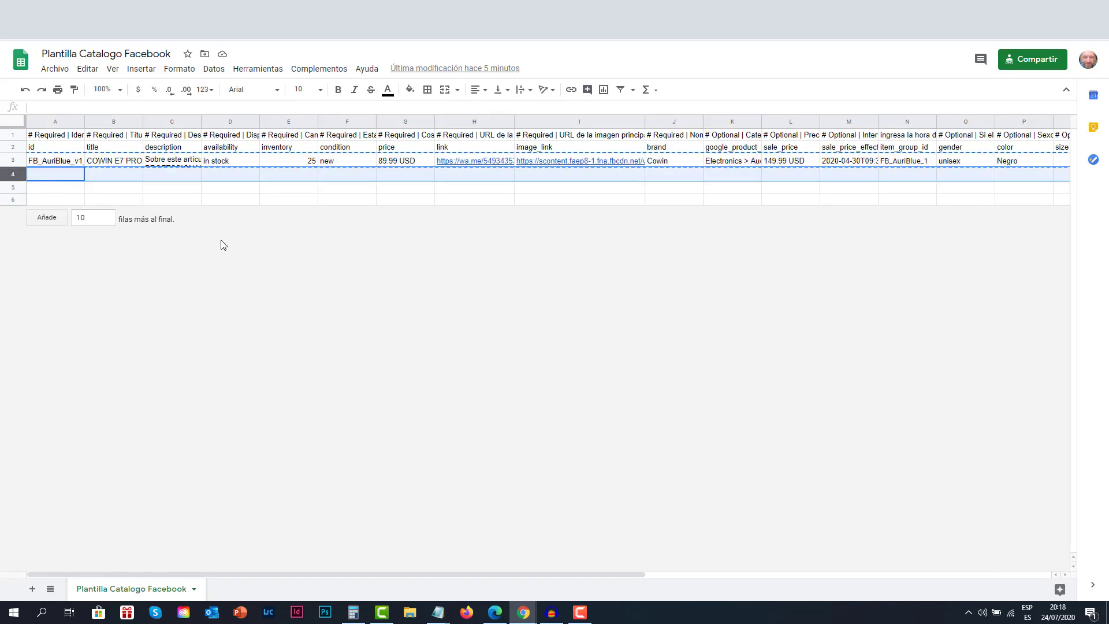
pyautogui.hotkey('ctrl', 'v')
pyautogui.click(171, 198)
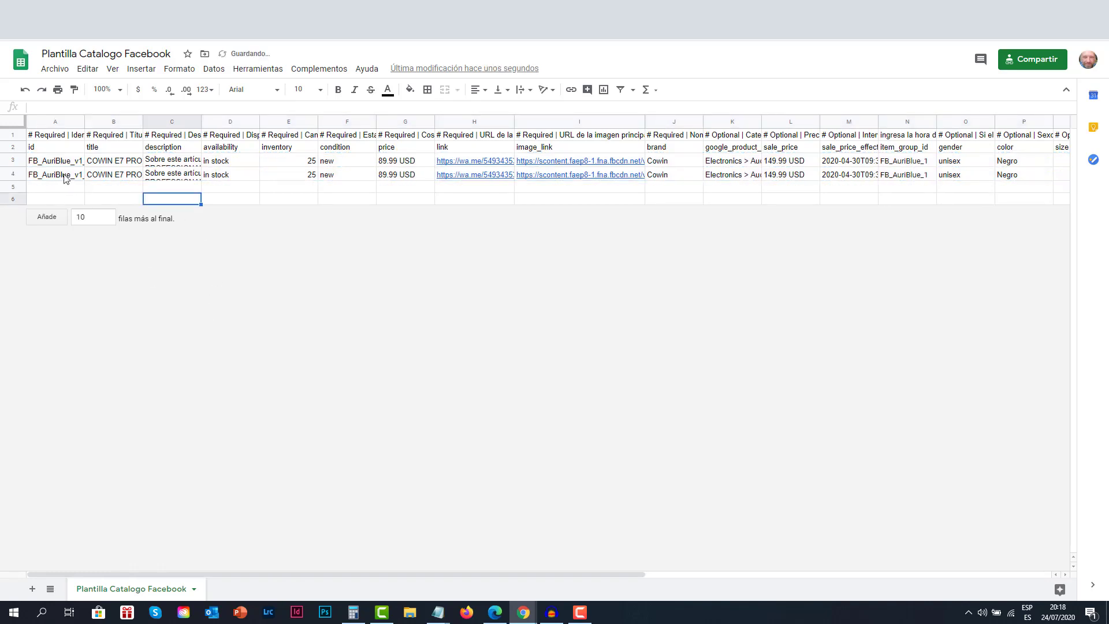
# Step: Edit the color ending of the id FB_AuriBlue_v1_Negro in row 4 for the new variant
pyautogui.click(65, 179)
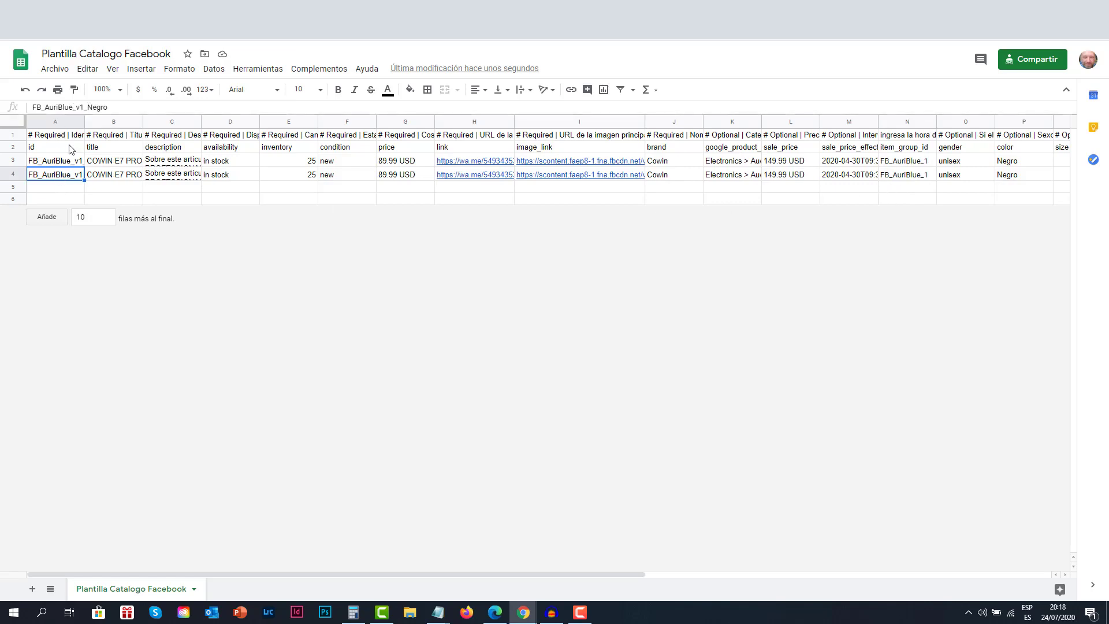
pyautogui.press('F2')
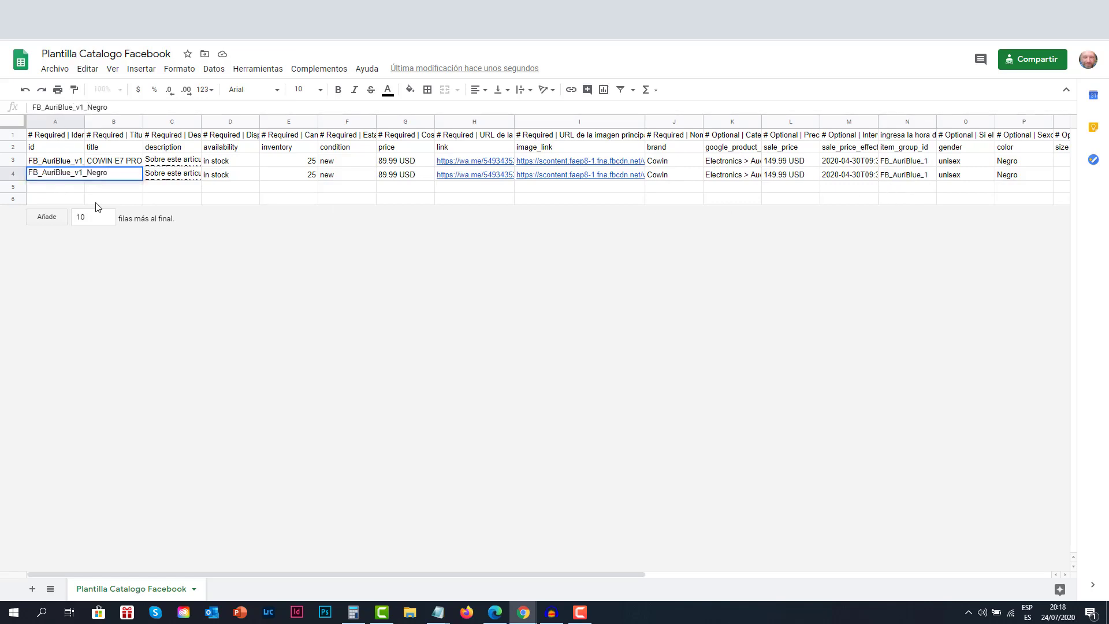
pyautogui.press('BackSpace')
pyautogui.press('BackSpace')
pyautogui.press('BackSpace')
pyautogui.press('Return')
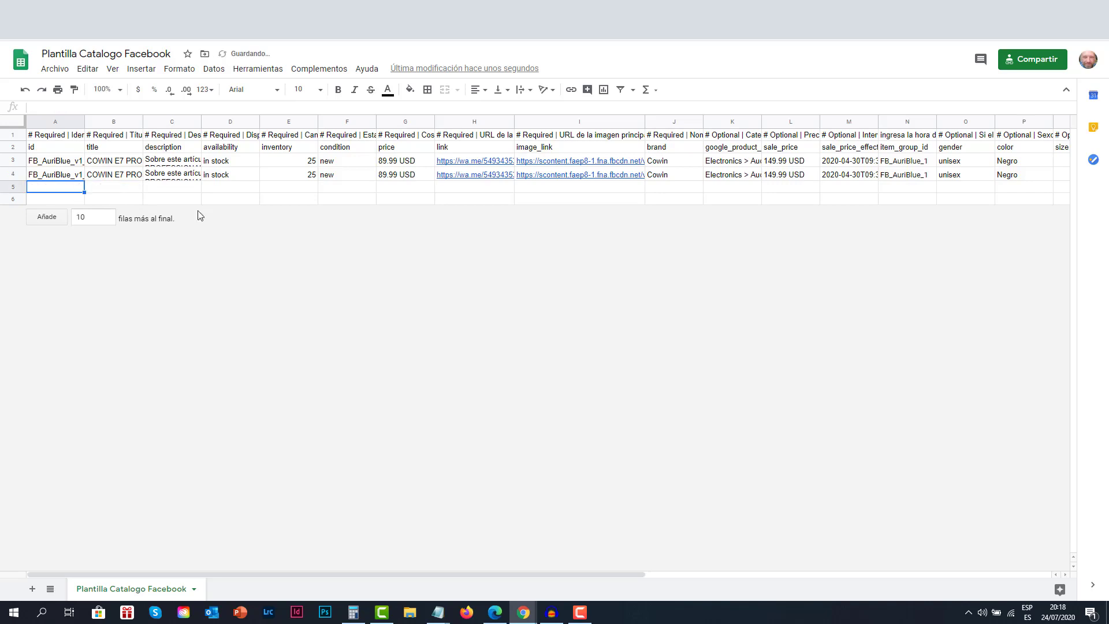
# Step: Set the price of the variant in row 4 to 79.99 USD
pyautogui.click(379, 175)
pyautogui.click(37, 107)
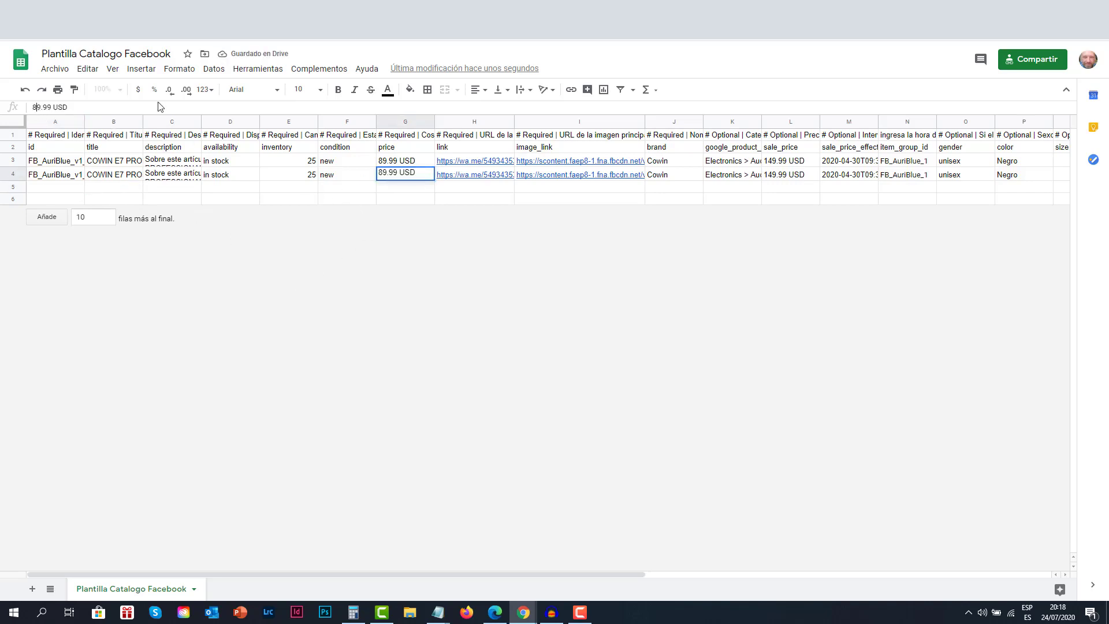
pyautogui.press('BackSpace')
pyautogui.write('7')
pyautogui.click(398, 253)
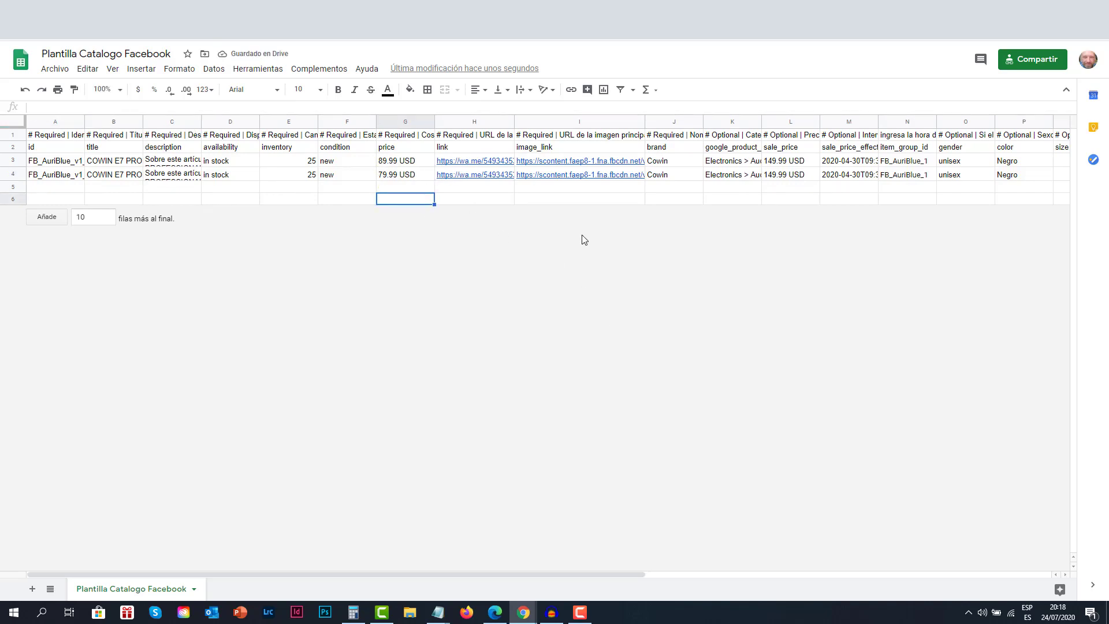
# Step: Switch to the Tienda Reloj Drop Facebook page, close the black headphones photo, and open the blue headphones photo
pyautogui.moveTo(559, 179)
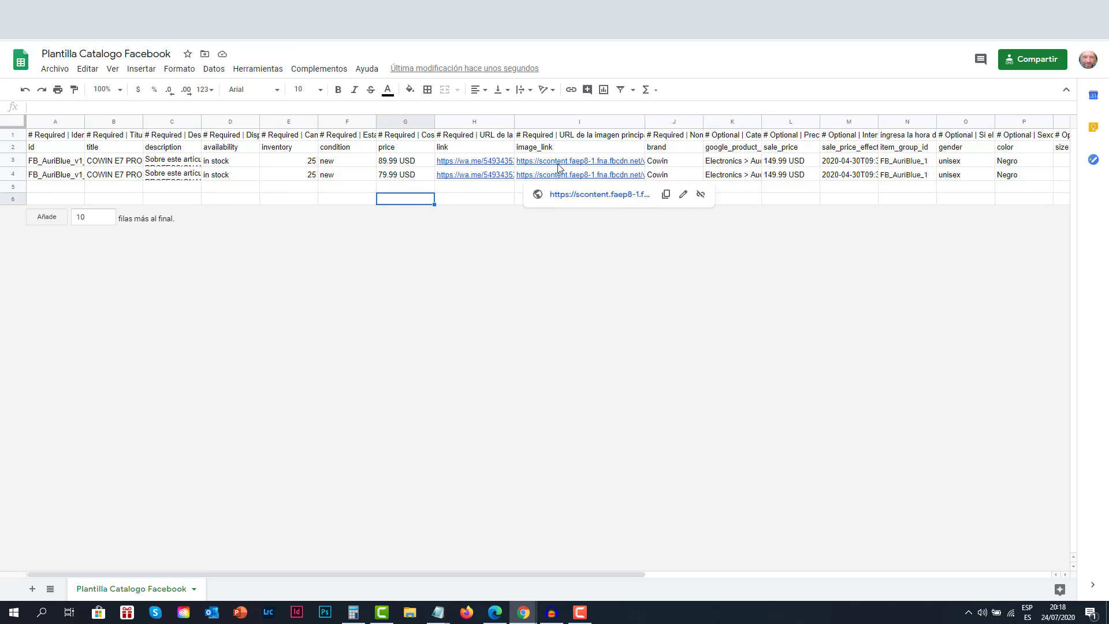
pyautogui.click(674, 40)
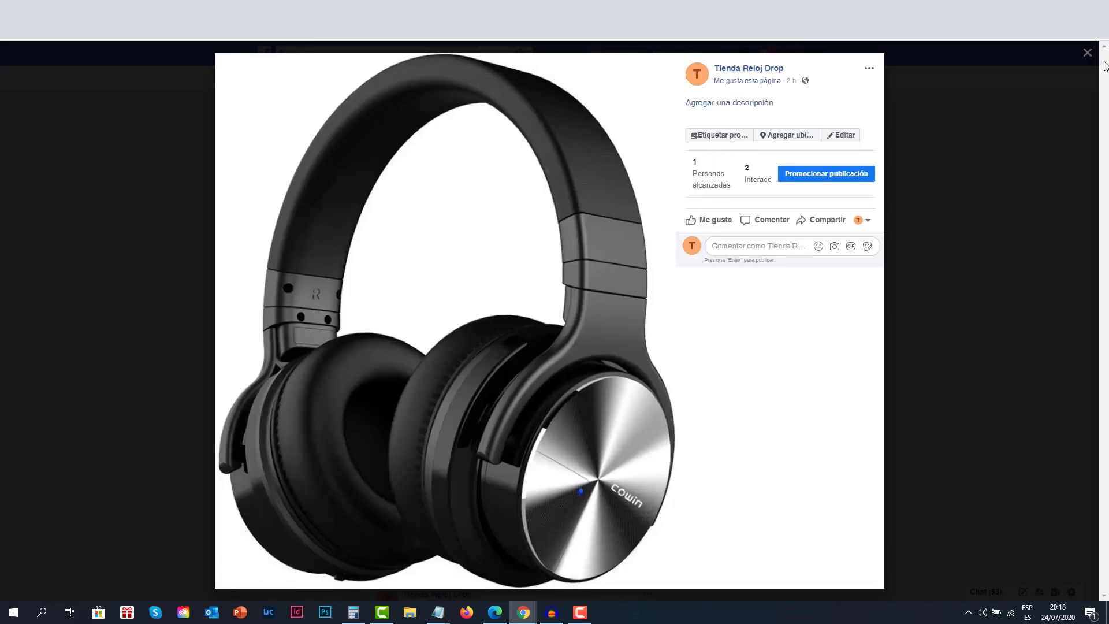
pyautogui.click(1086, 53)
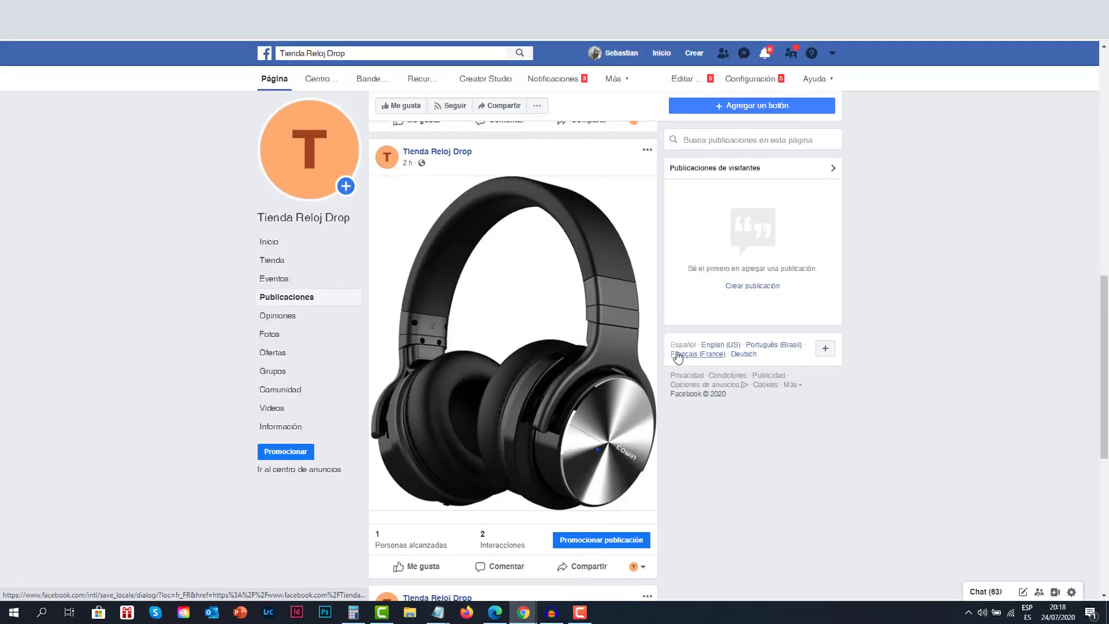
pyautogui.scroll(3, 656, 183)
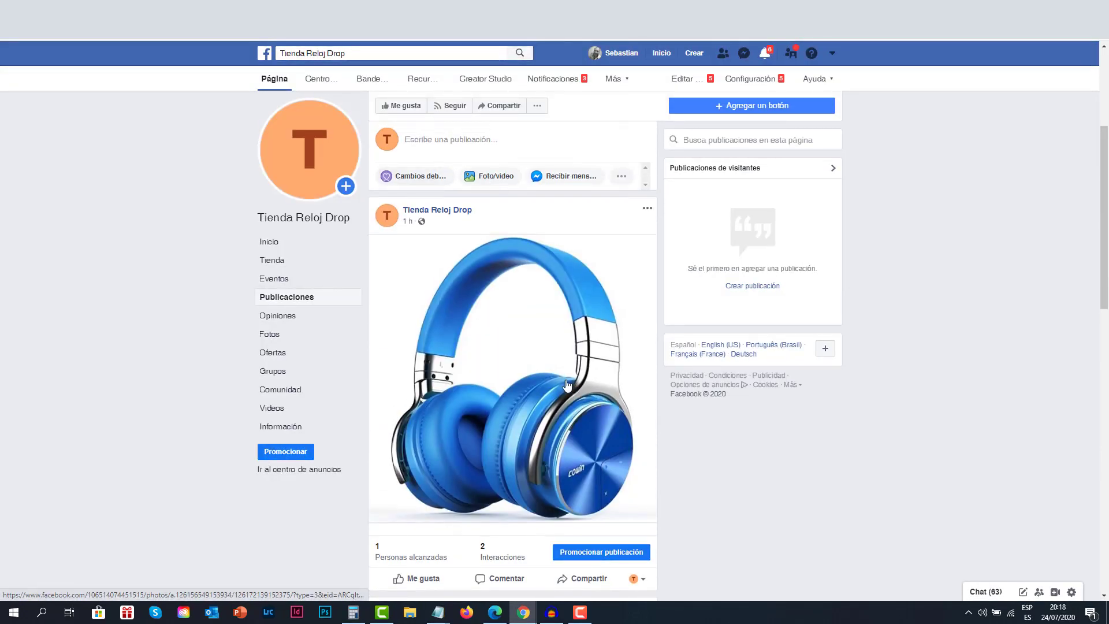
pyautogui.click(544, 393)
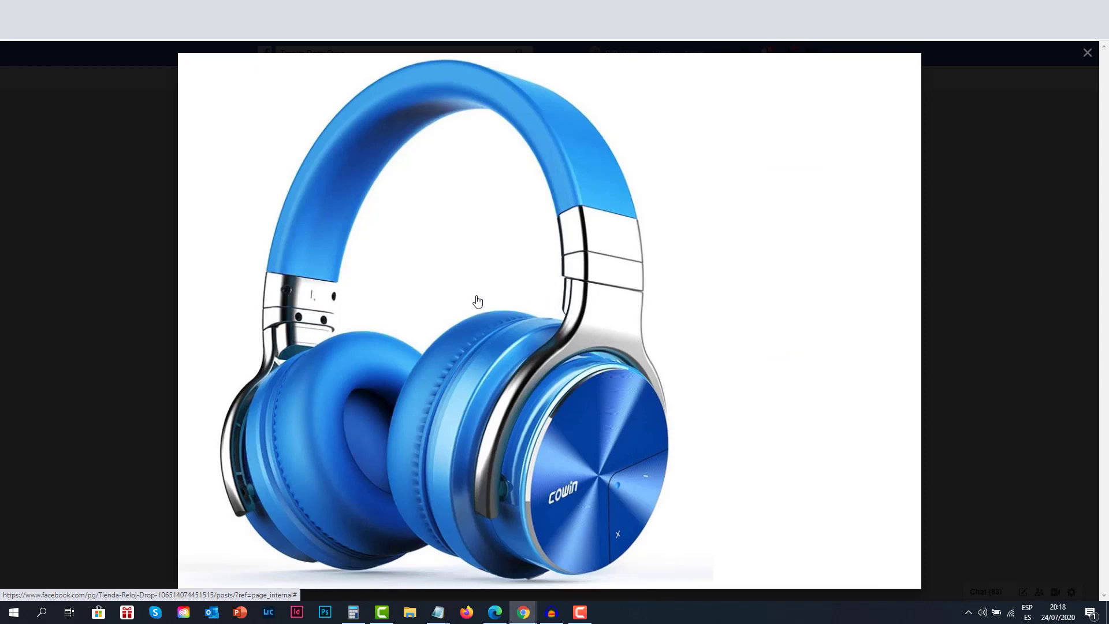
# Step: Copy the blue headphones photo's image address and paste it over the image_link in row 4 of the catalog spreadsheet
pyautogui.rightClick(476, 300)
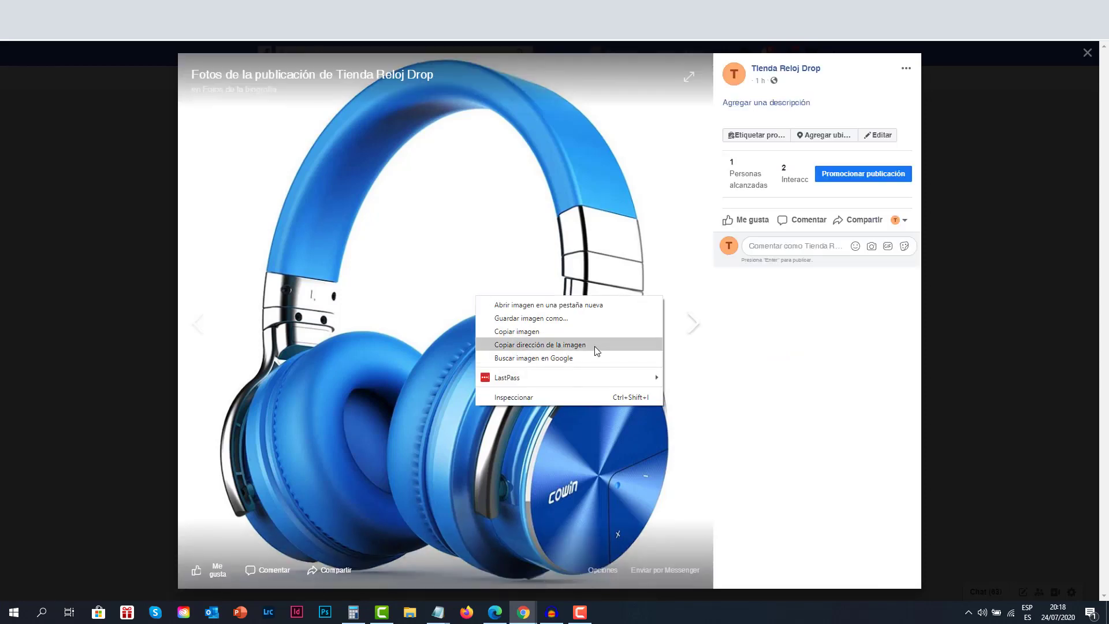
pyautogui.click(597, 350)
pyautogui.hotkey('ctrl', 'Tab')
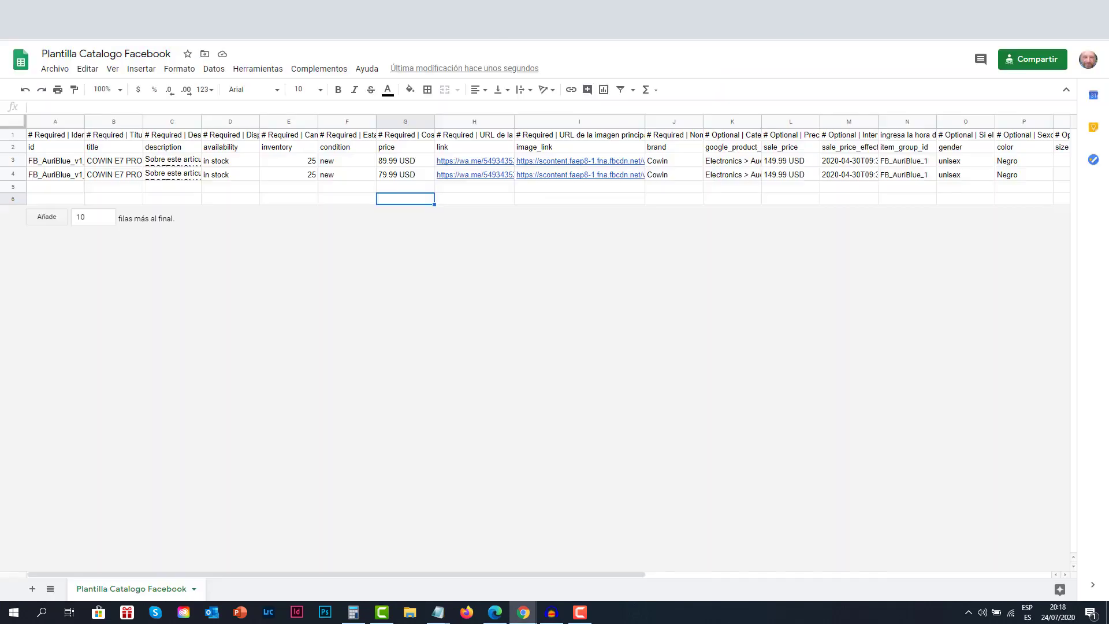
pyautogui.click(607, 176)
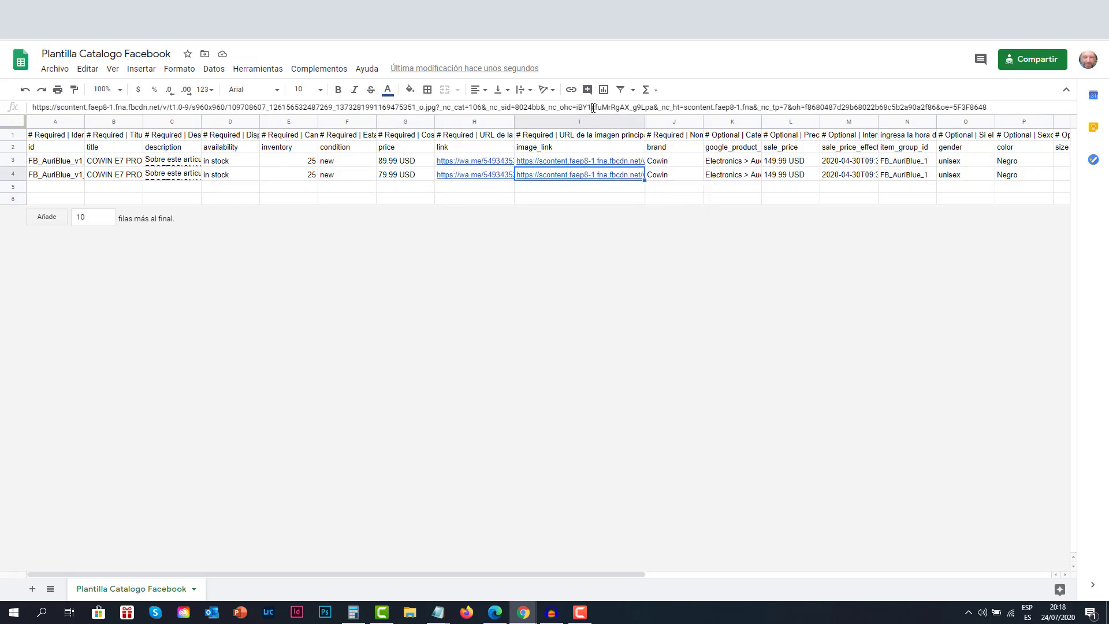
pyautogui.tripleClick(593, 108)
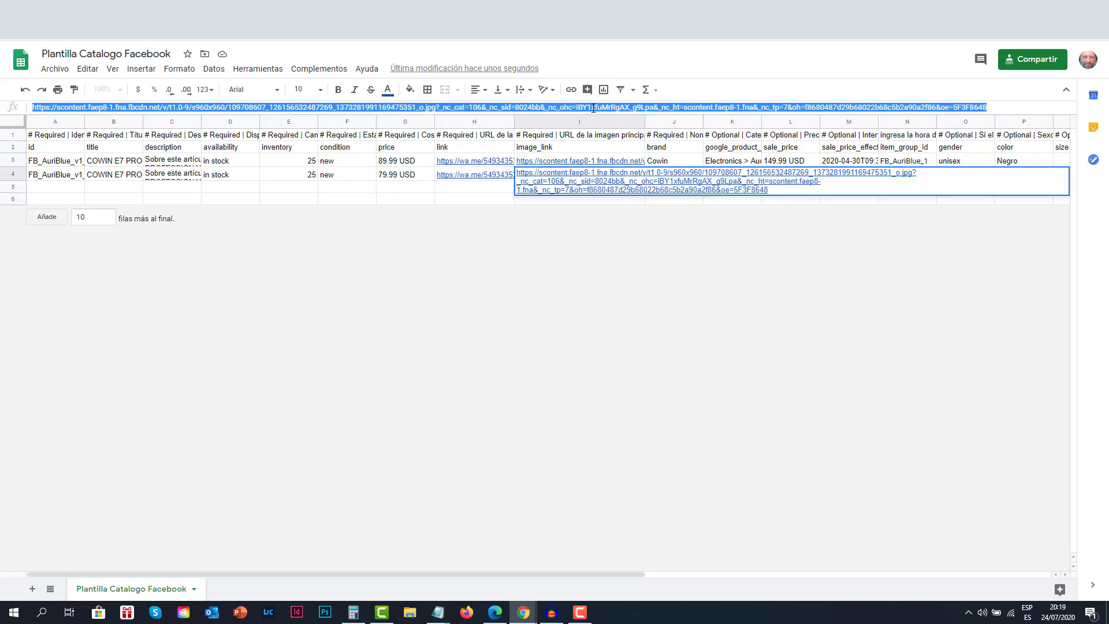
pyautogui.hotkey('ctrl', 'v')
pyautogui.press('Return')
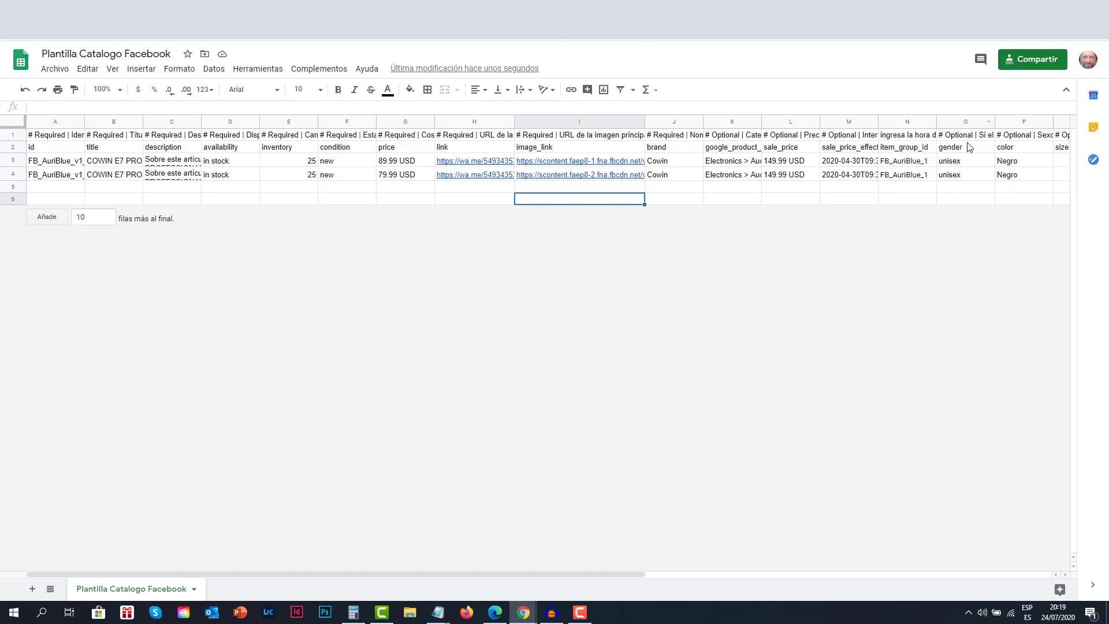
# Step: Set the color of the variant in row 4 to Azul
pyautogui.click(1016, 175)
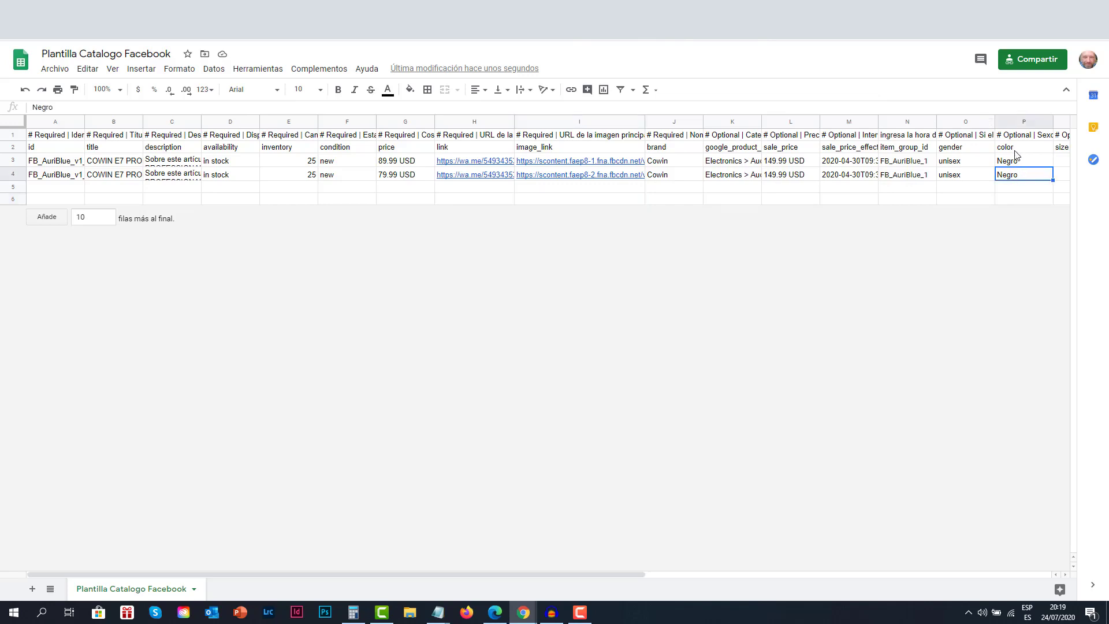
pyautogui.write('Azul')
pyautogui.press('Return')
pyautogui.moveTo(588, 574); pyautogui.dragTo(384, 564)
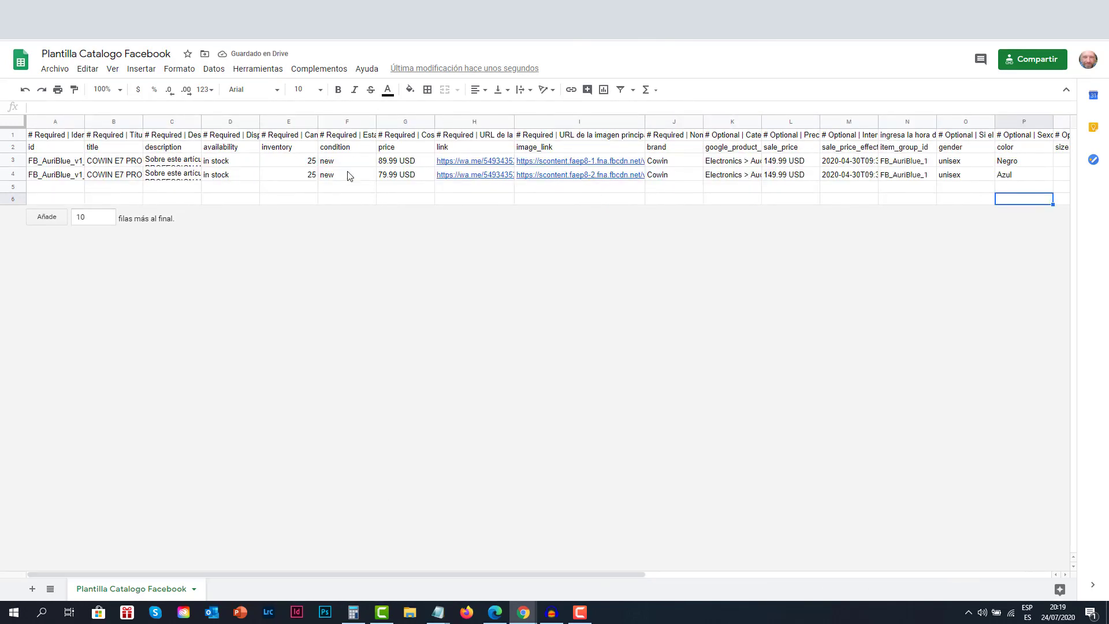
# Step: Switch to the Facebook catalog manager and run an immediate upload of the Catálogo_Productos_CSV data list
pyautogui.hotkey('ctrl', 'Tab')
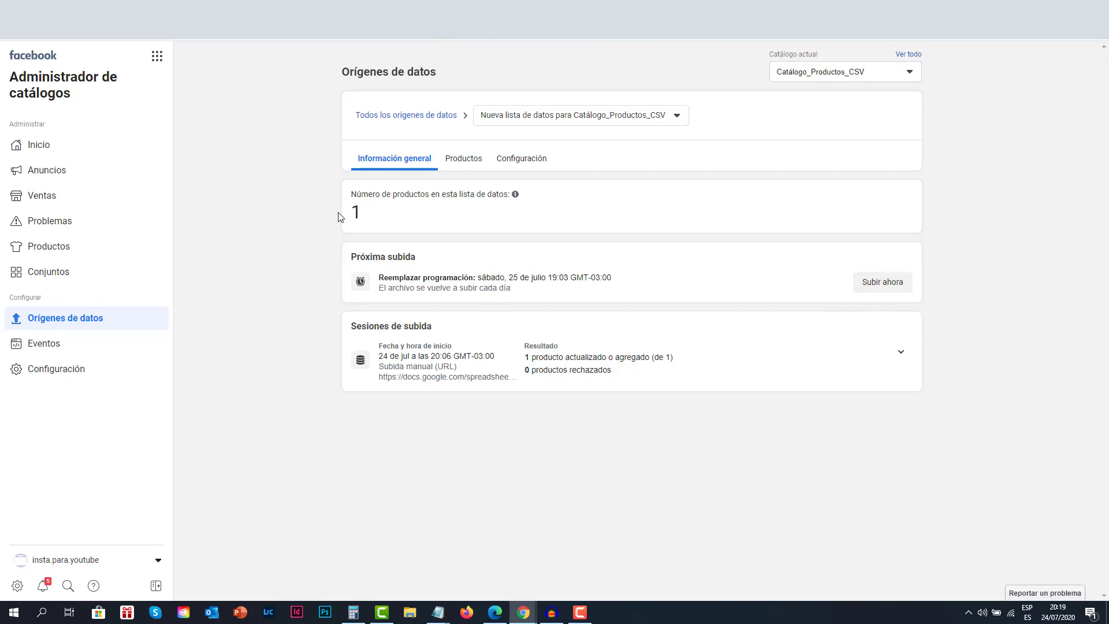
pyautogui.click(880, 289)
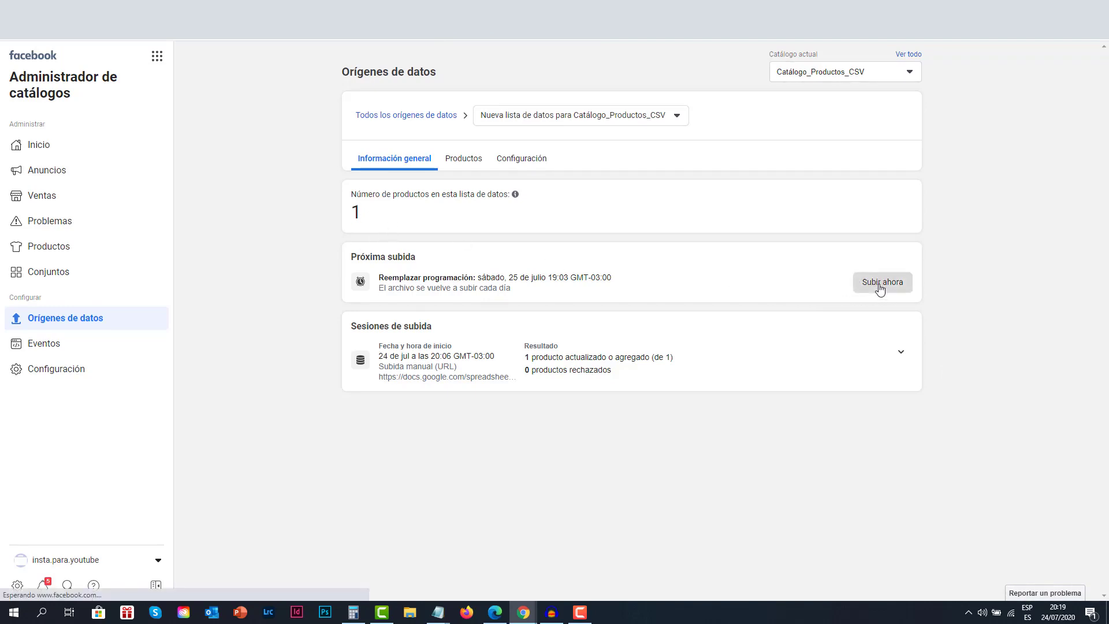
pyautogui.click(881, 485)
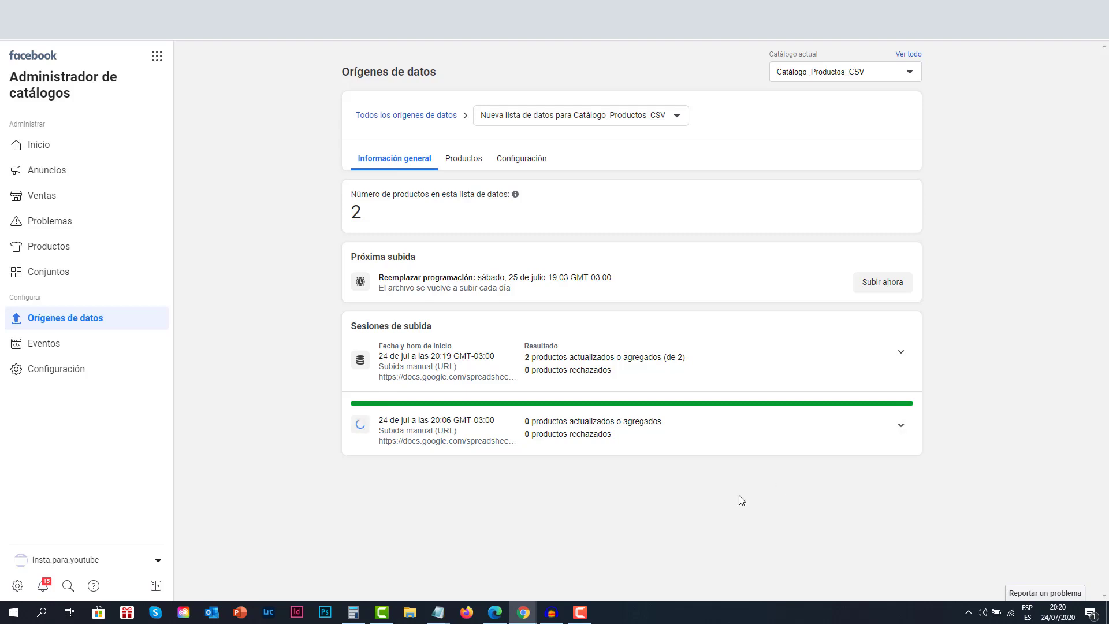
# Step: View the data list's products, open the headphones product's variants, and examine the details of the blue variant
pyautogui.click(466, 171)
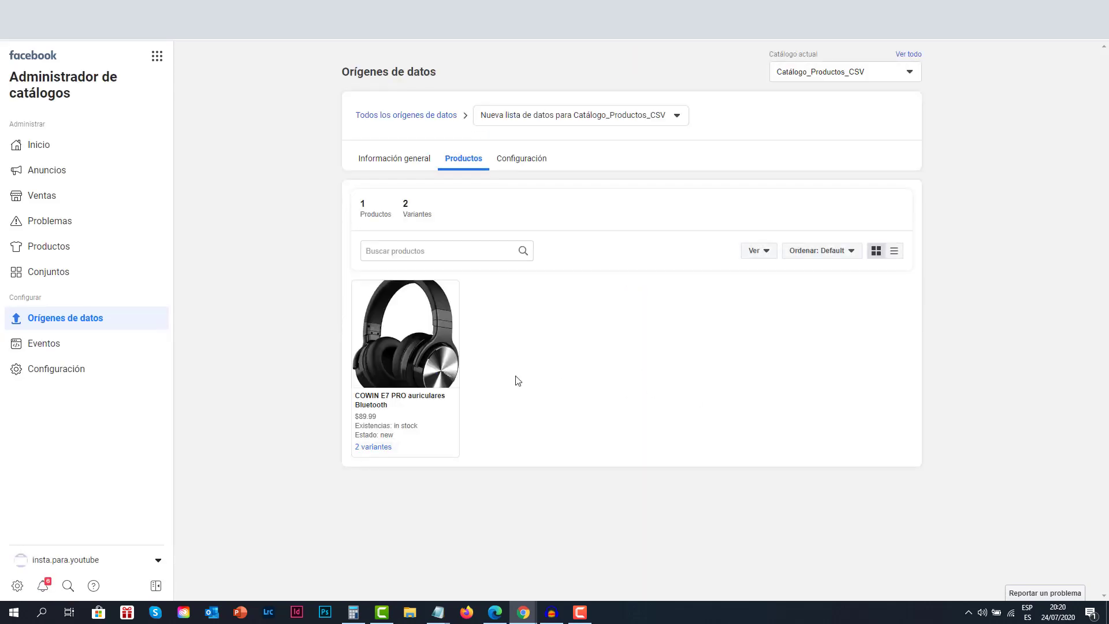
pyautogui.moveTo(369, 213)
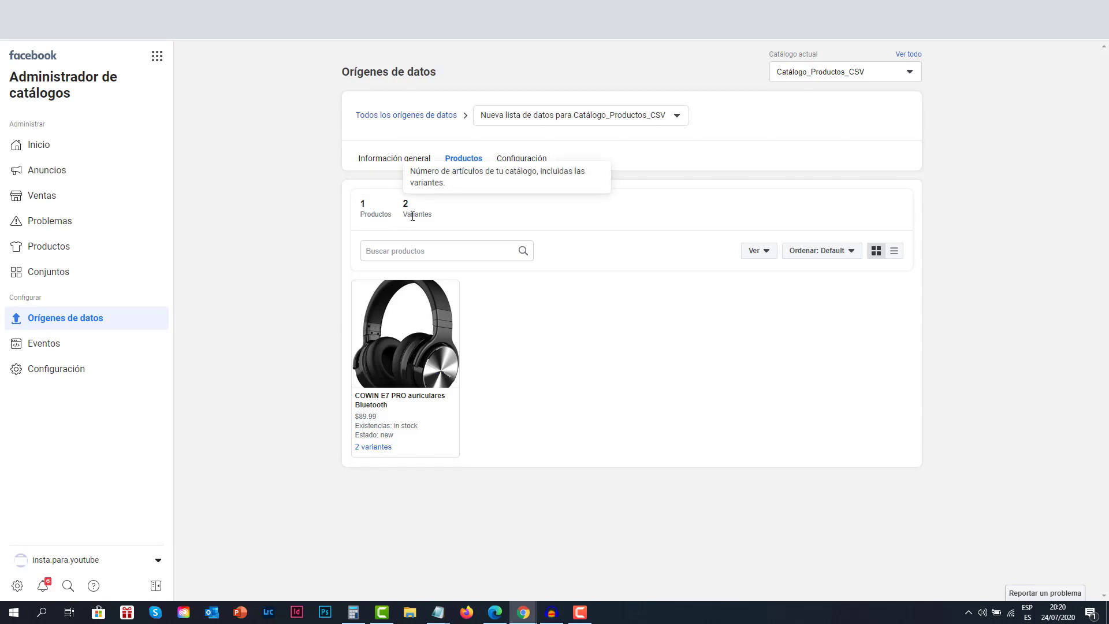
pyautogui.moveTo(424, 215)
pyautogui.click(378, 448)
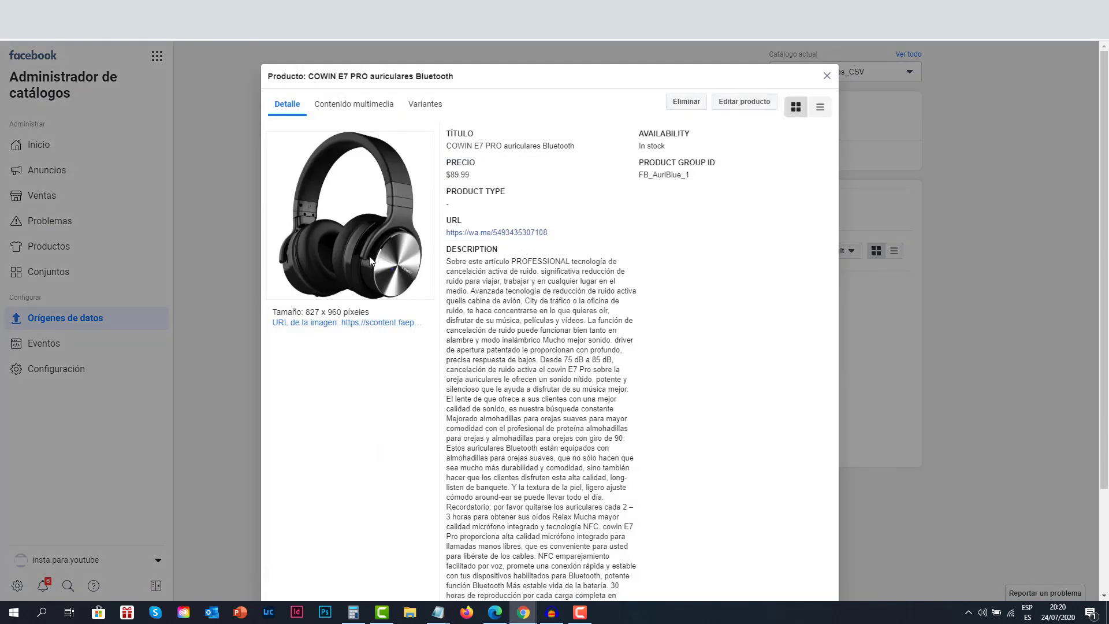
pyautogui.click(425, 106)
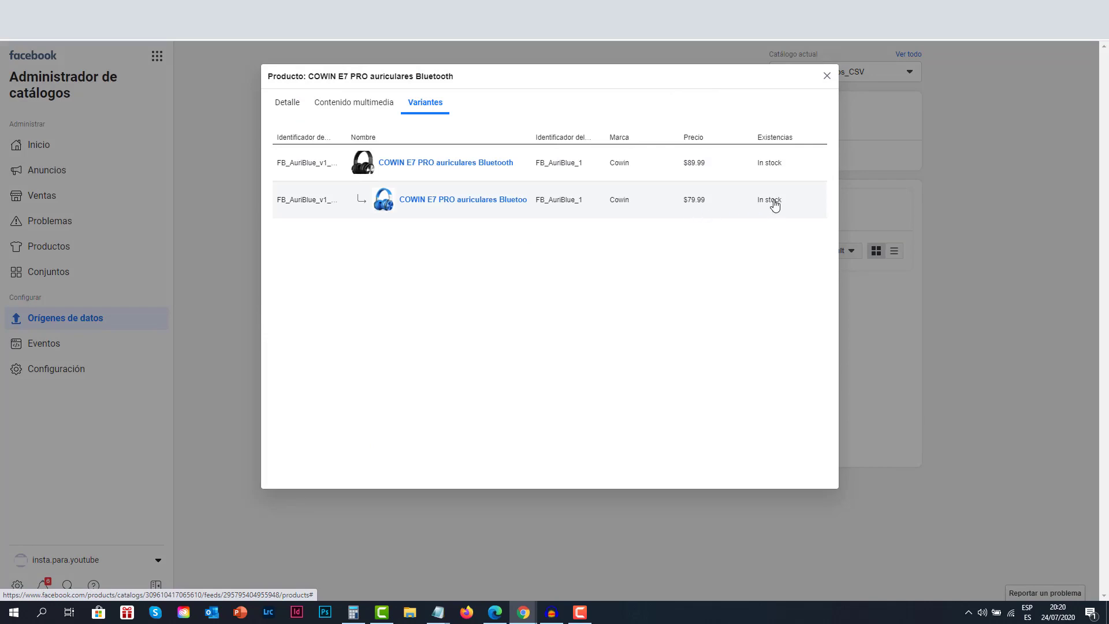
pyautogui.click(303, 202)
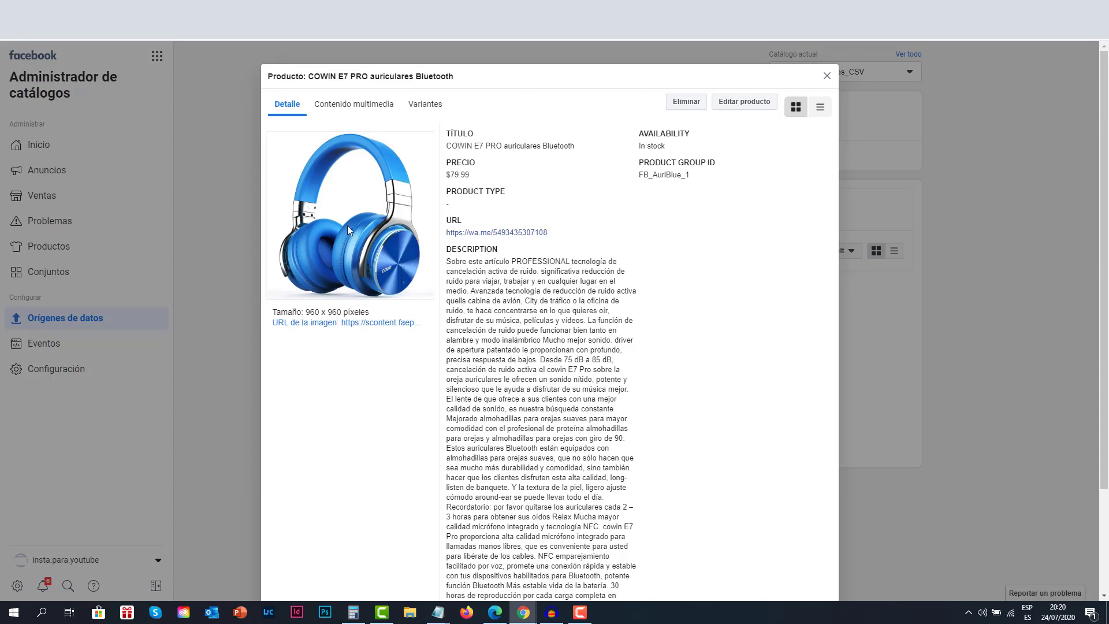
# Step: Open the black variant from the product's variants and examine its full list of fields
pyautogui.click(428, 108)
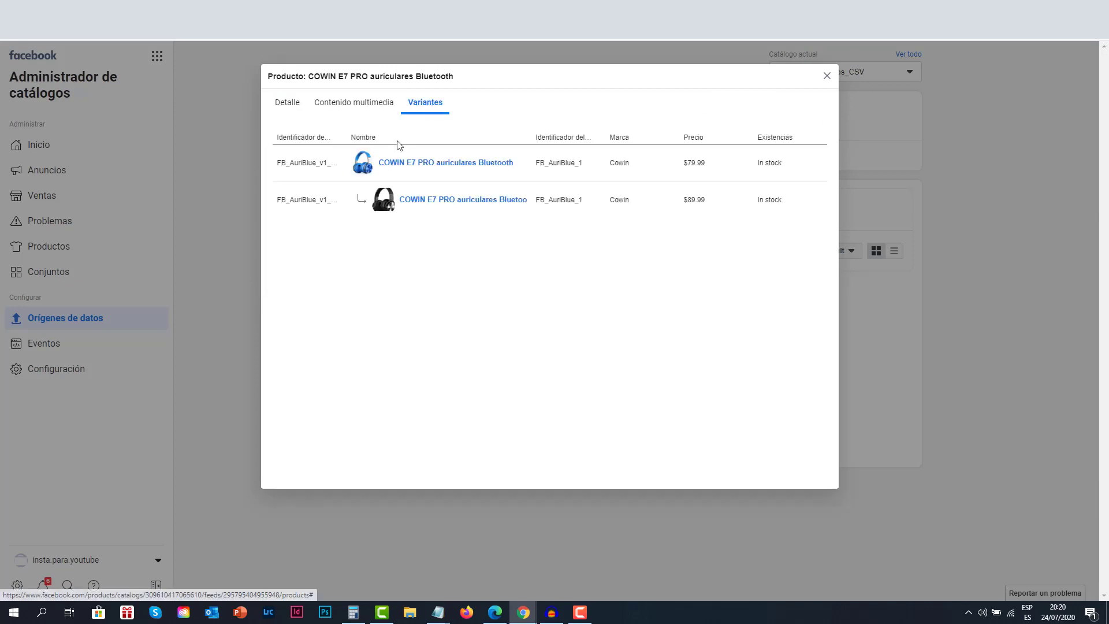
pyautogui.click(300, 201)
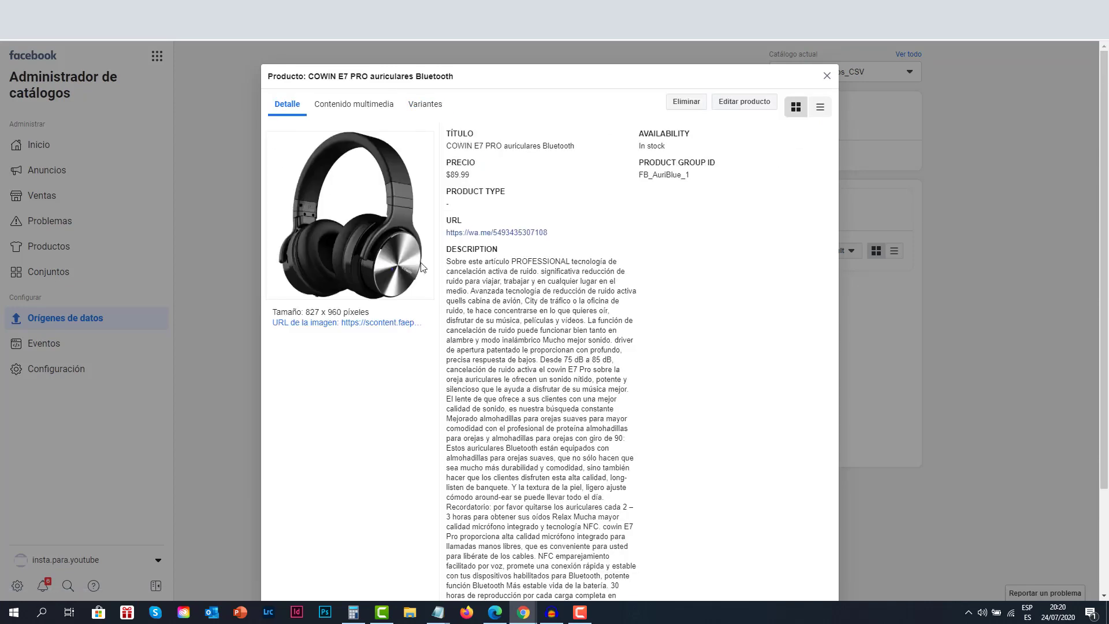
pyautogui.scroll(-3, 629, 375)
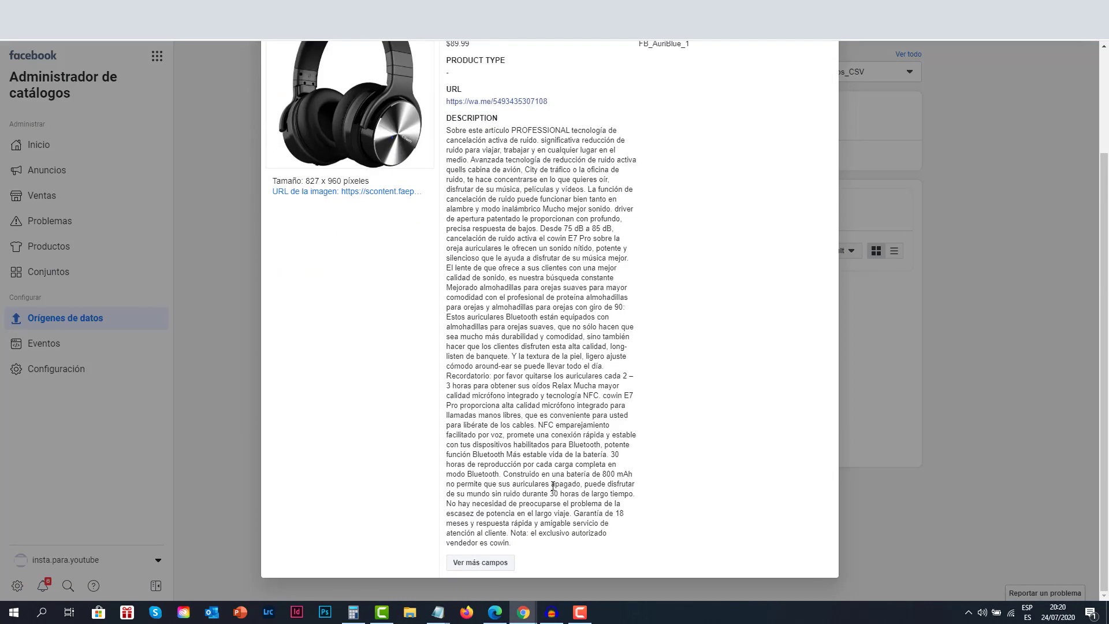
pyautogui.click(481, 563)
pyautogui.scroll(-4, 673, 422)
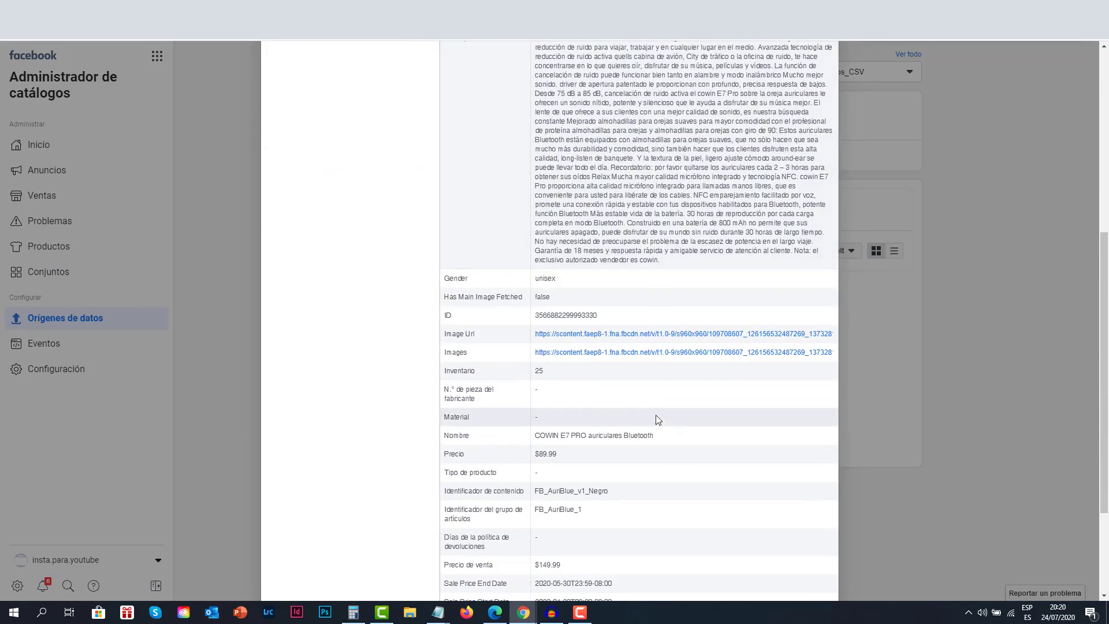
pyautogui.scroll(10, 564, 376)
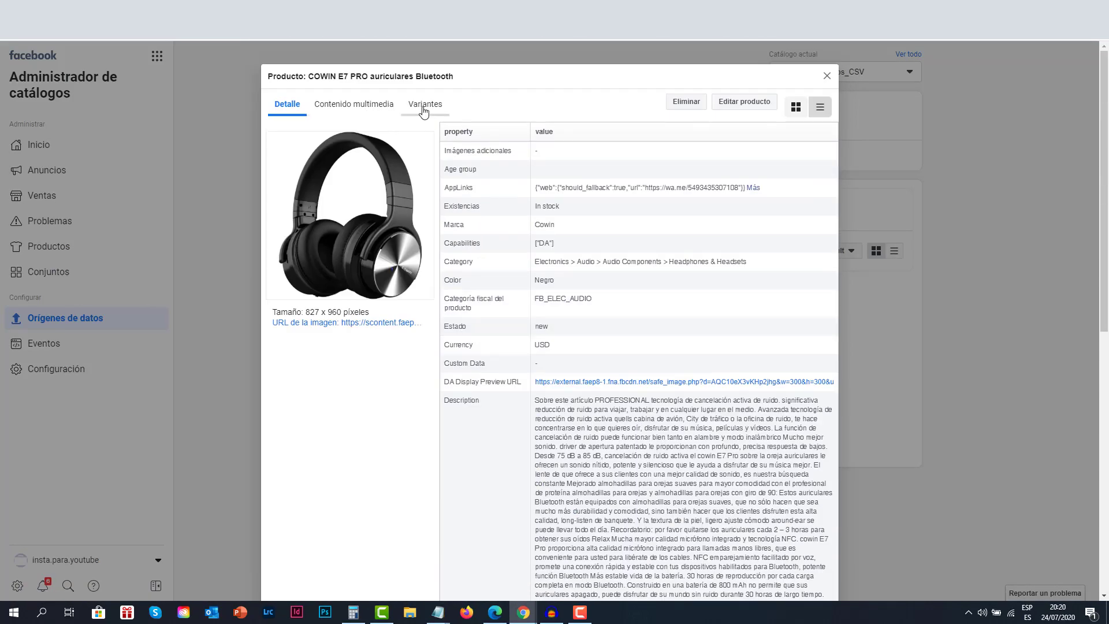
# Step: Check the row 4 inventory cell in the spreadsheet, return to the catalog manager, and close the product details
pyautogui.hotkey('ctrl', 'Tab')
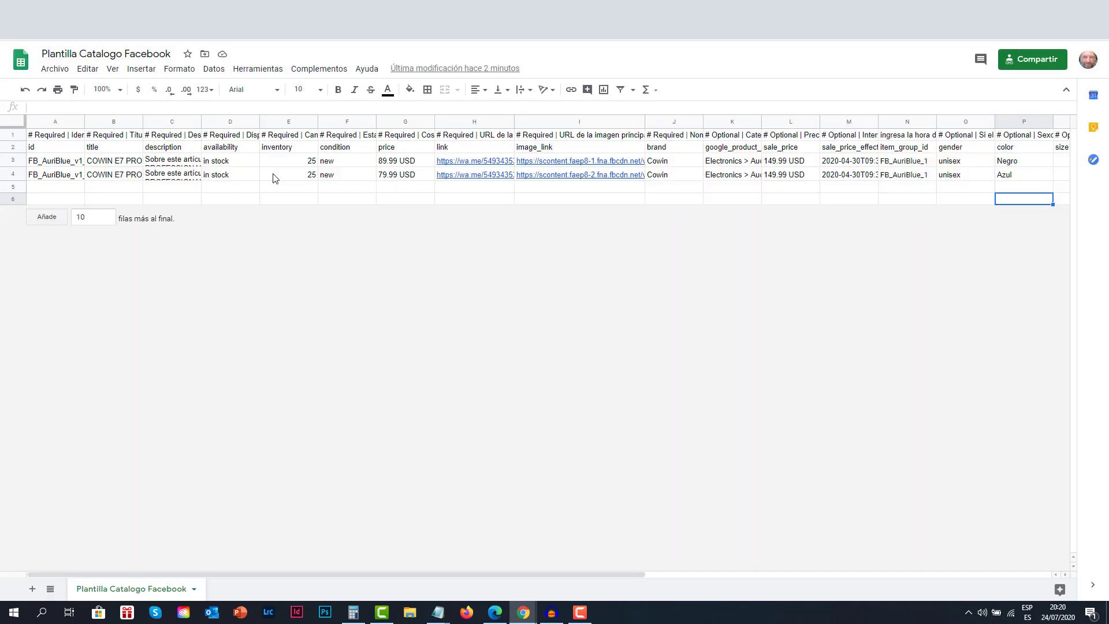
pyautogui.click(306, 178)
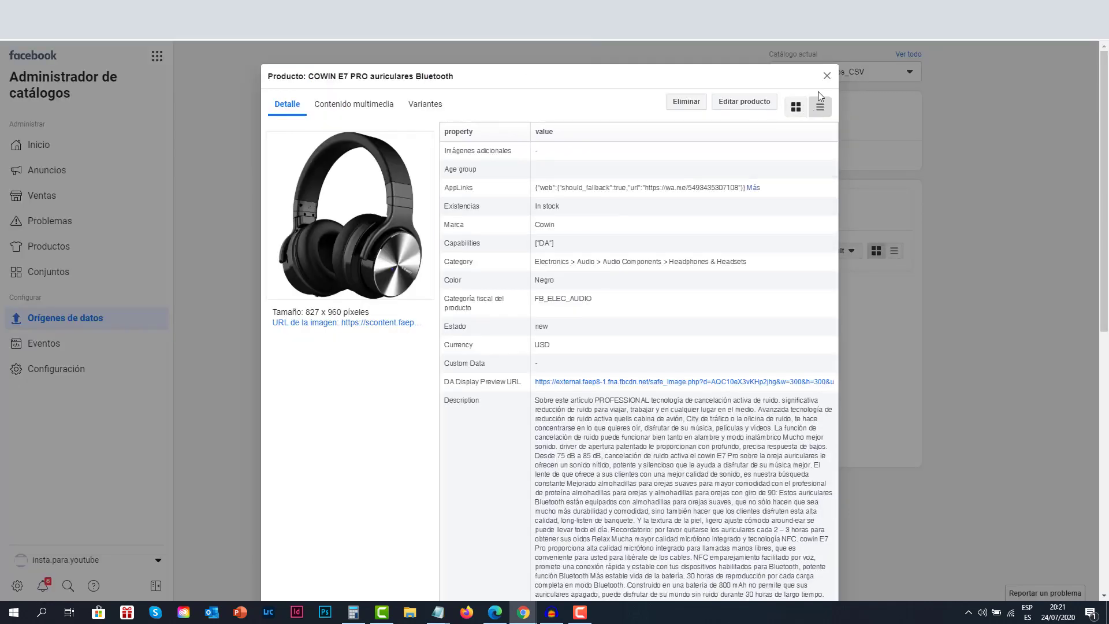
pyautogui.click(827, 77)
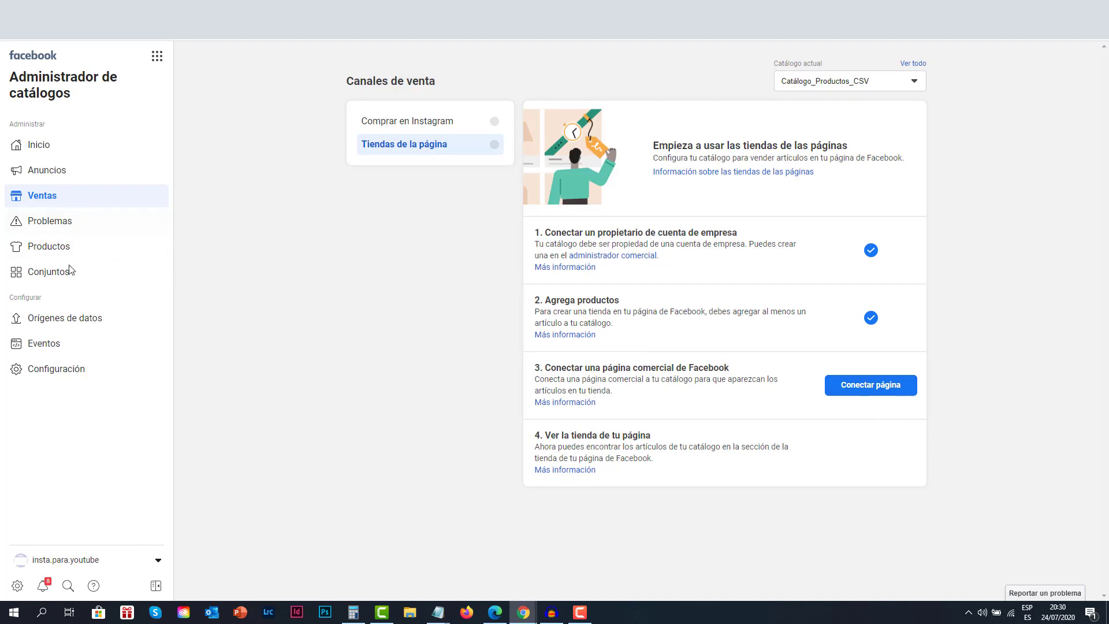
# Step: Review the catalog's data sources, then start connecting a commercial Facebook page through the Tiendas de la página sales channel
pyautogui.click(63, 320)
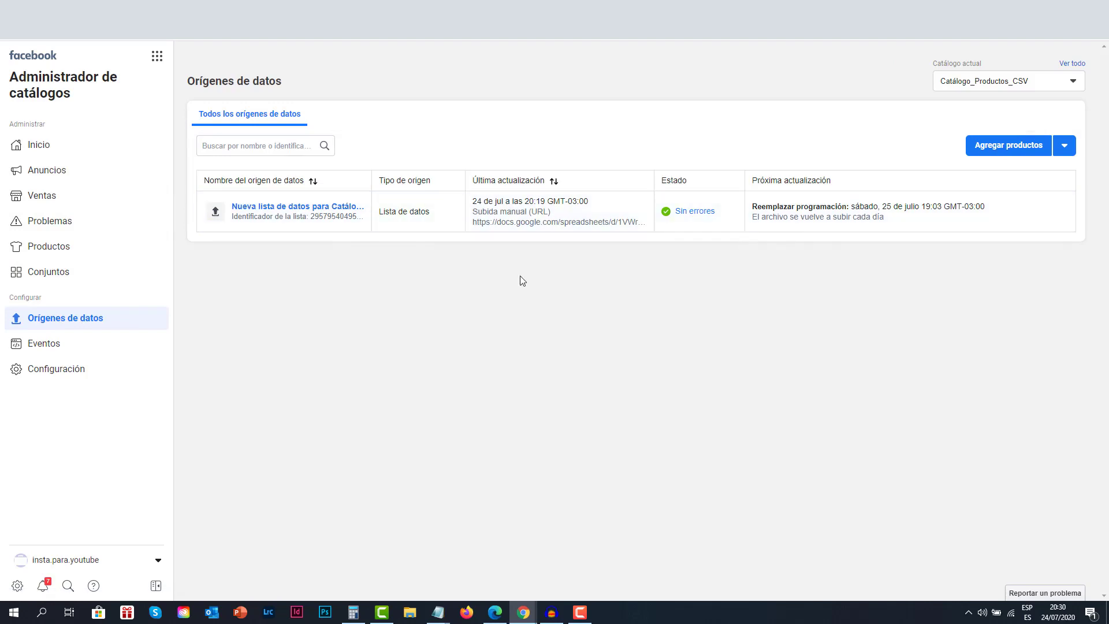
pyautogui.click(50, 204)
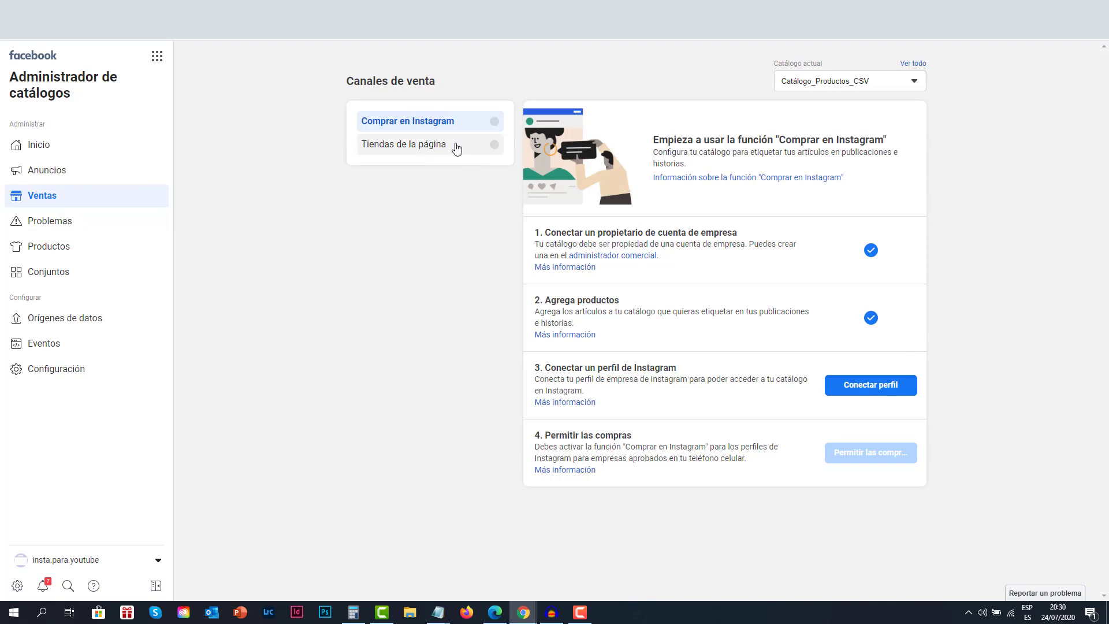
pyautogui.click(456, 150)
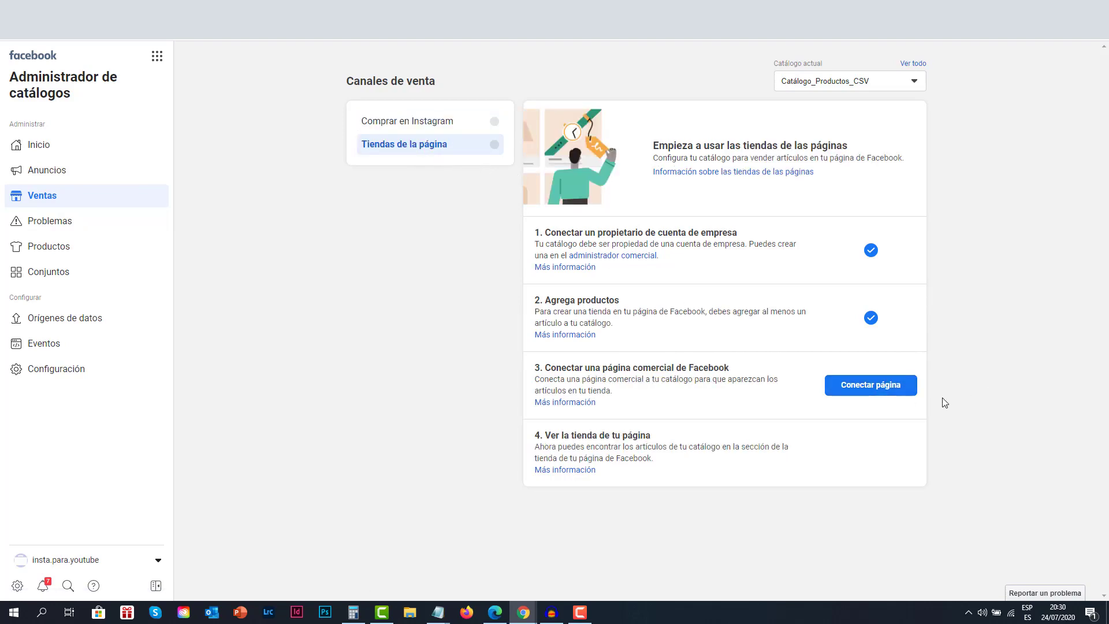
pyautogui.click(883, 395)
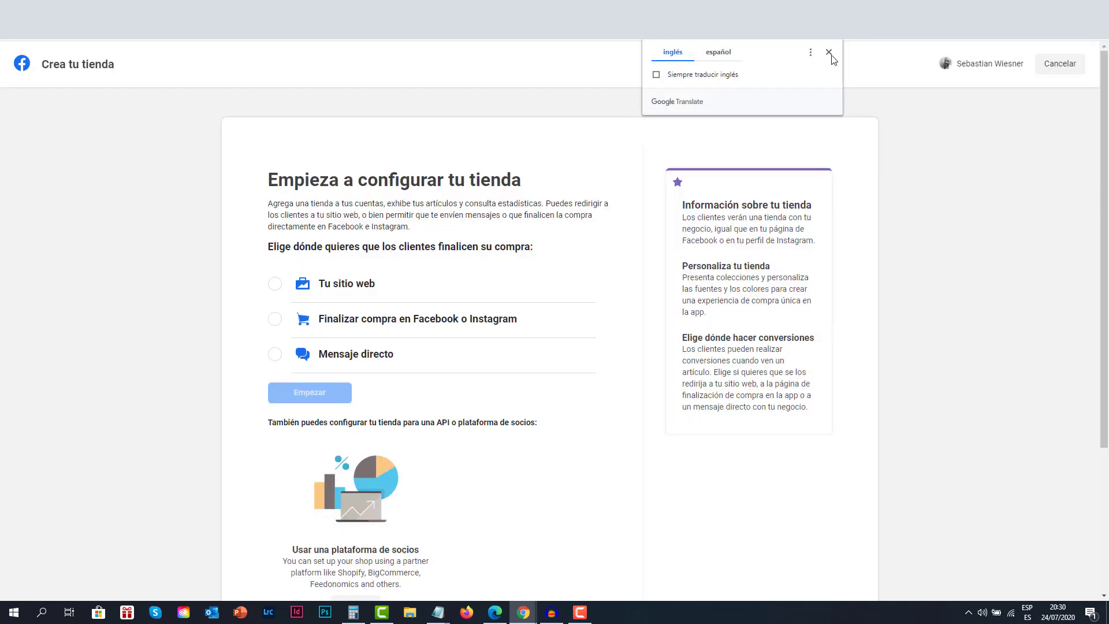
# Step: Start the shop setup with checkout on Tu sitio web and confirm insta.para.youtube as the business
pyautogui.click(829, 53)
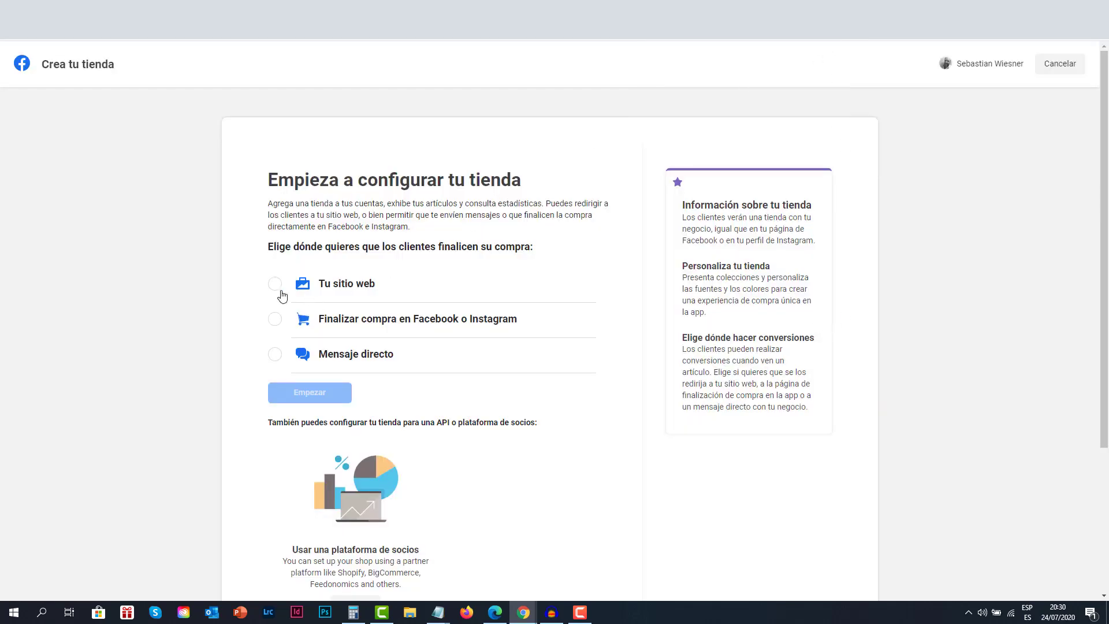
pyautogui.click(274, 284)
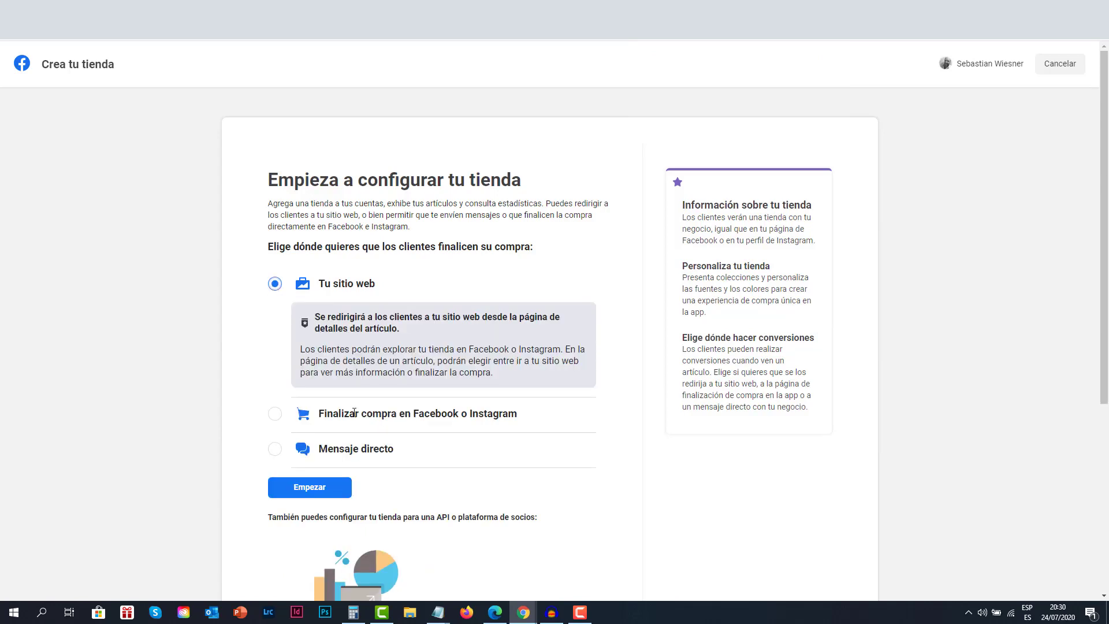
pyautogui.click(321, 491)
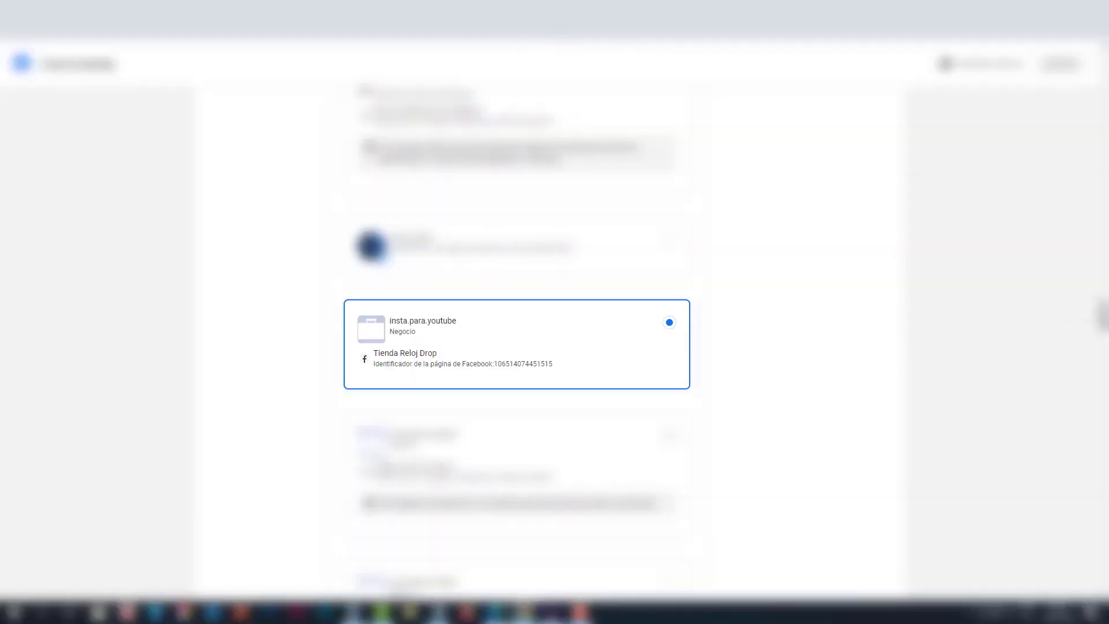
pyautogui.moveTo(1103, 315); pyautogui.dragTo(1104, 586)
pyautogui.click(666, 578)
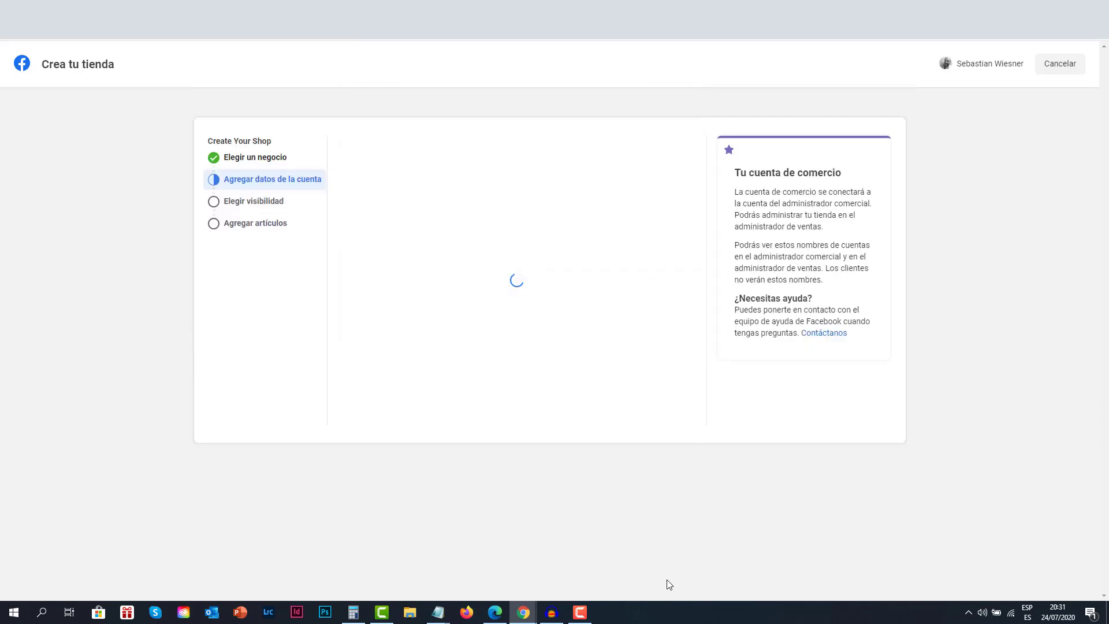
# Step: Name the commerce account Tienda Auriculares and accept showing the shop on the Tienda Reloj Drop Facebook page
pyautogui.click(392, 214)
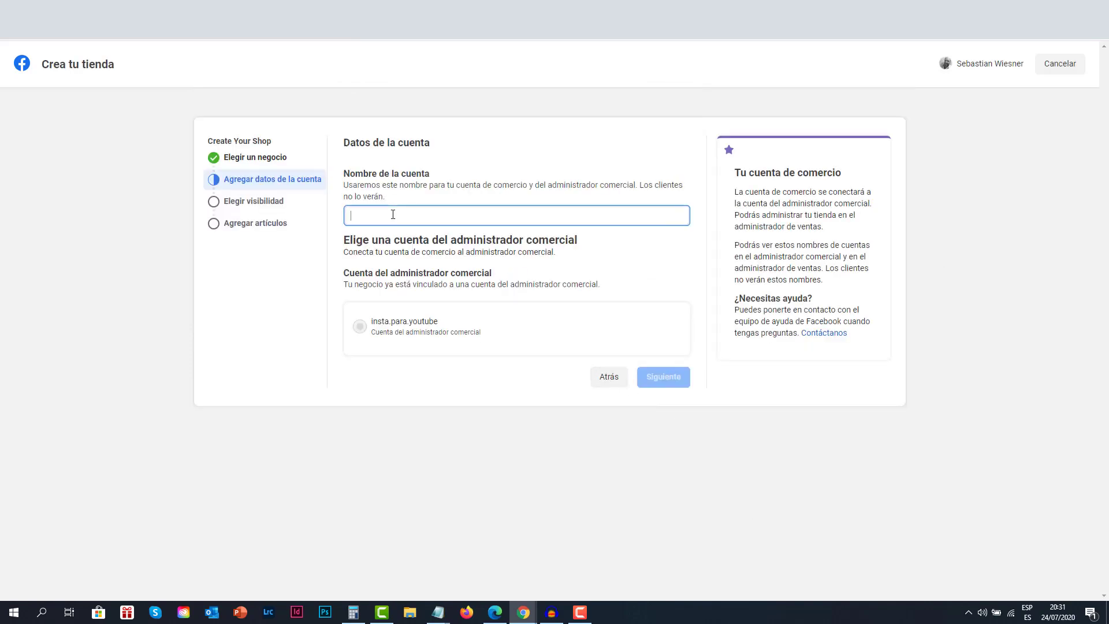
pyautogui.write('Tienda Auriculares')
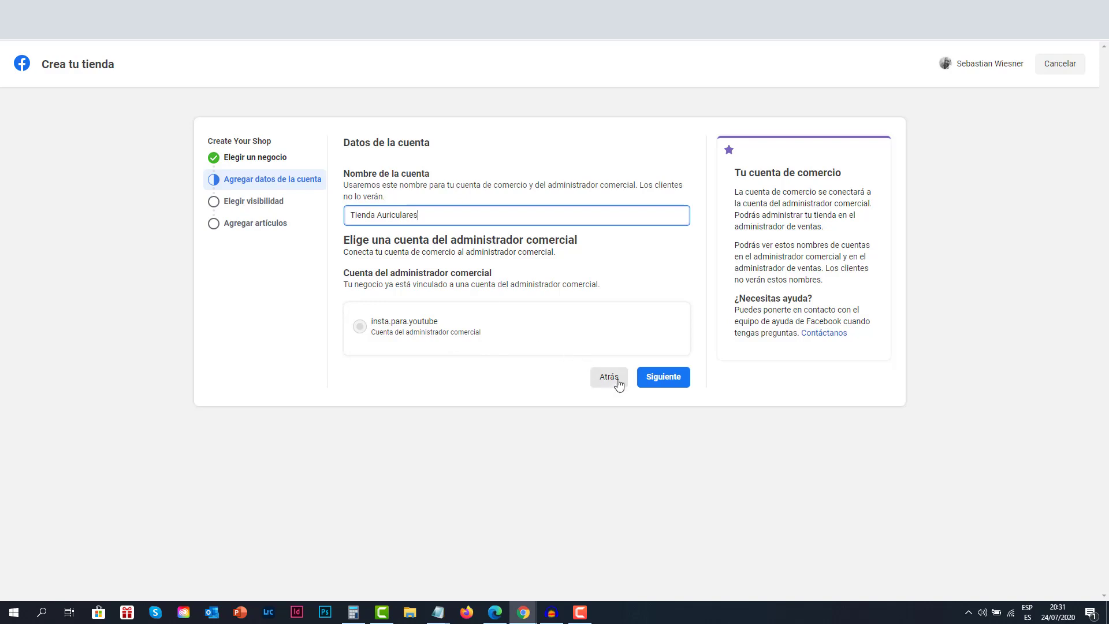
pyautogui.click(672, 370)
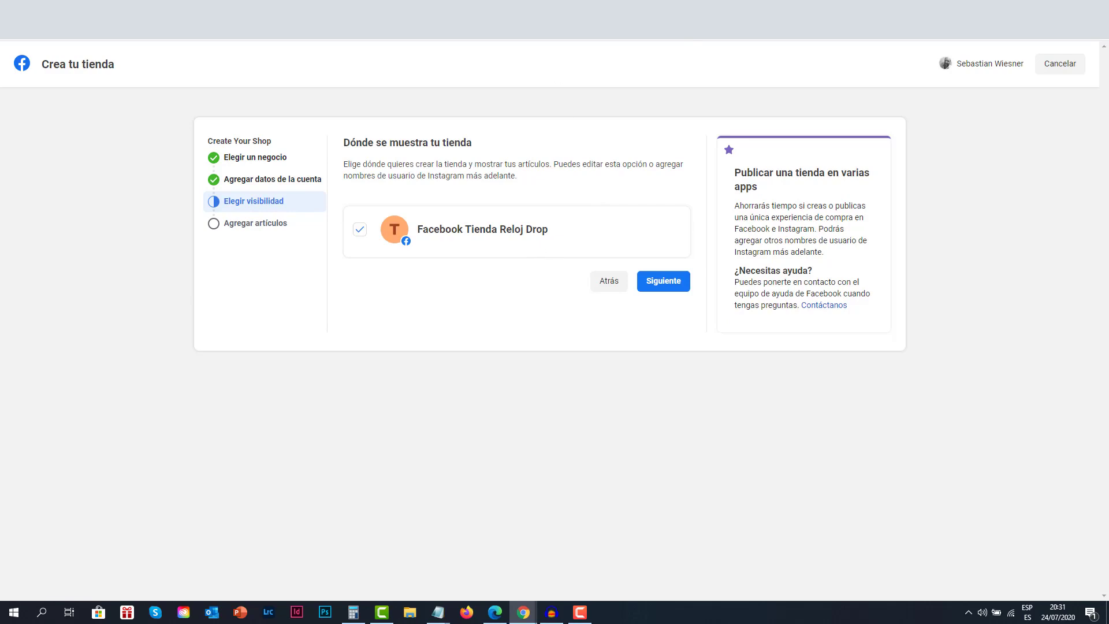
pyautogui.click(663, 283)
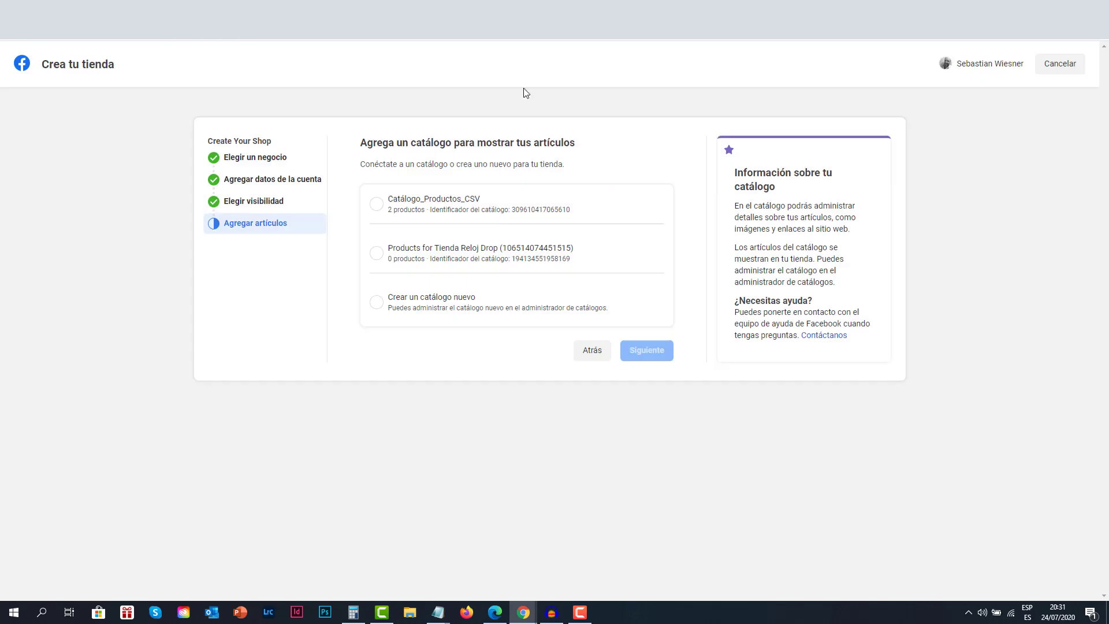
# Step: Connect Catálogo_Productos_CSV to the shop, accept the merchant agreement, create the shop and dismiss the welcome message
pyautogui.click(376, 206)
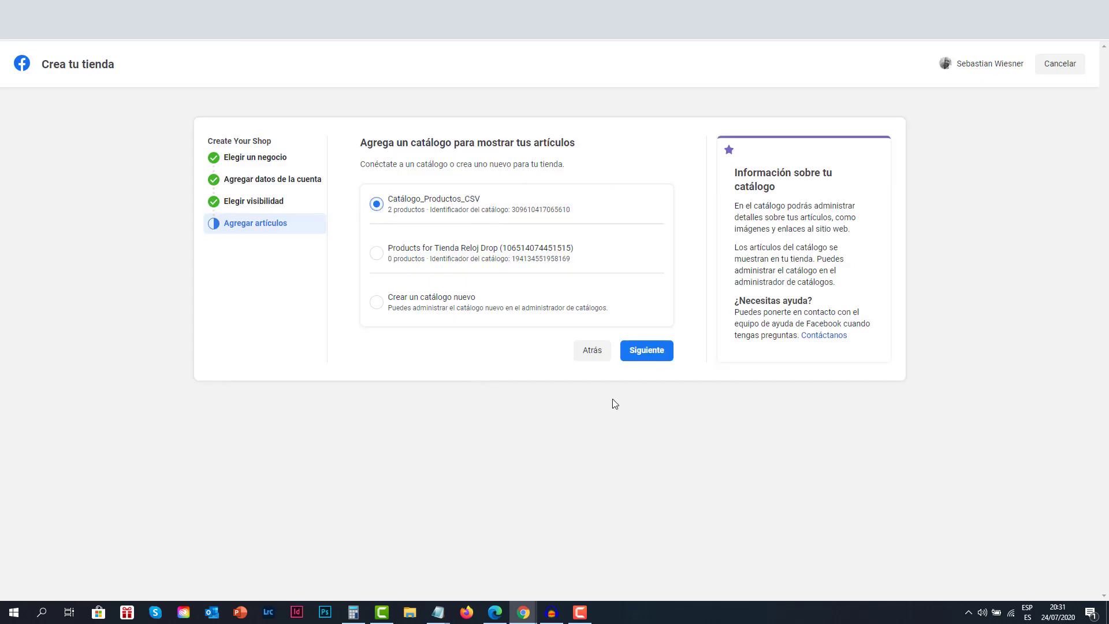
pyautogui.click(646, 353)
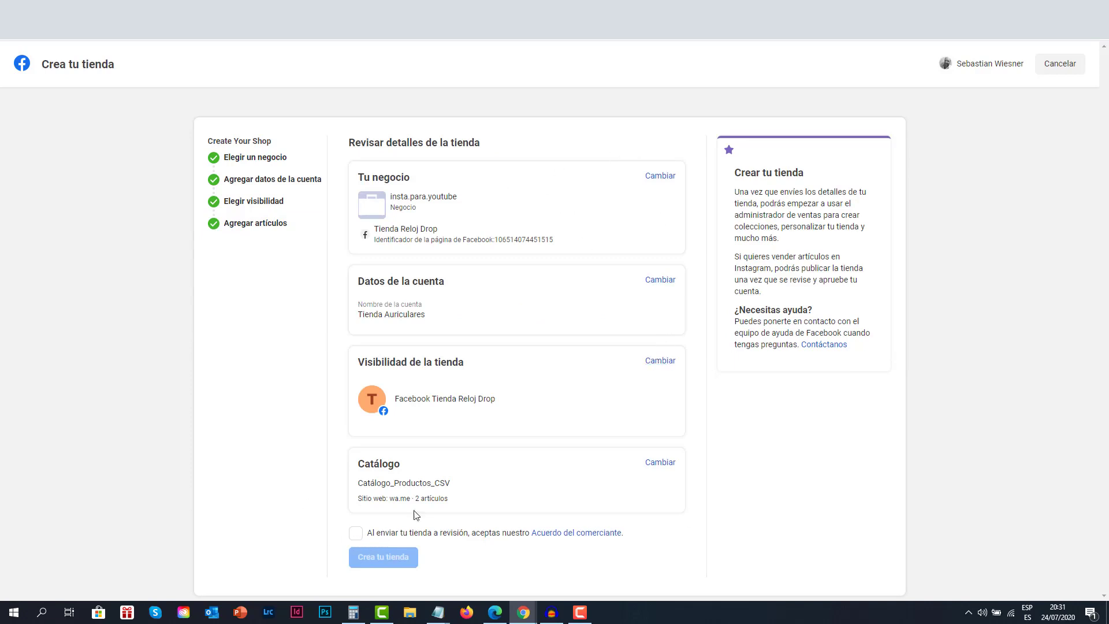
pyautogui.click(355, 533)
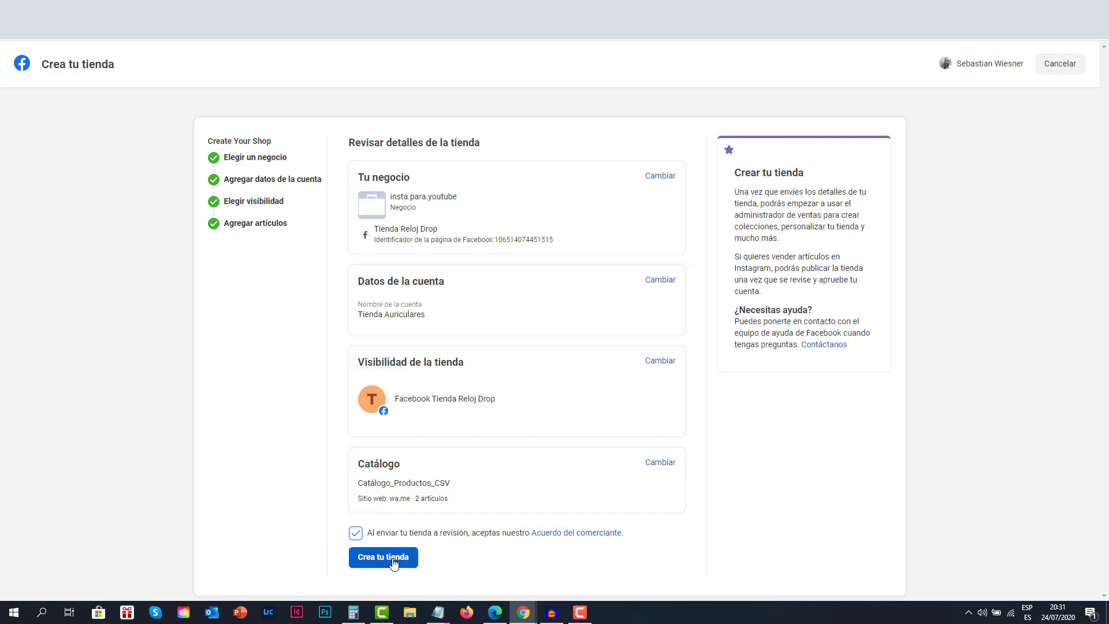
pyautogui.click(392, 563)
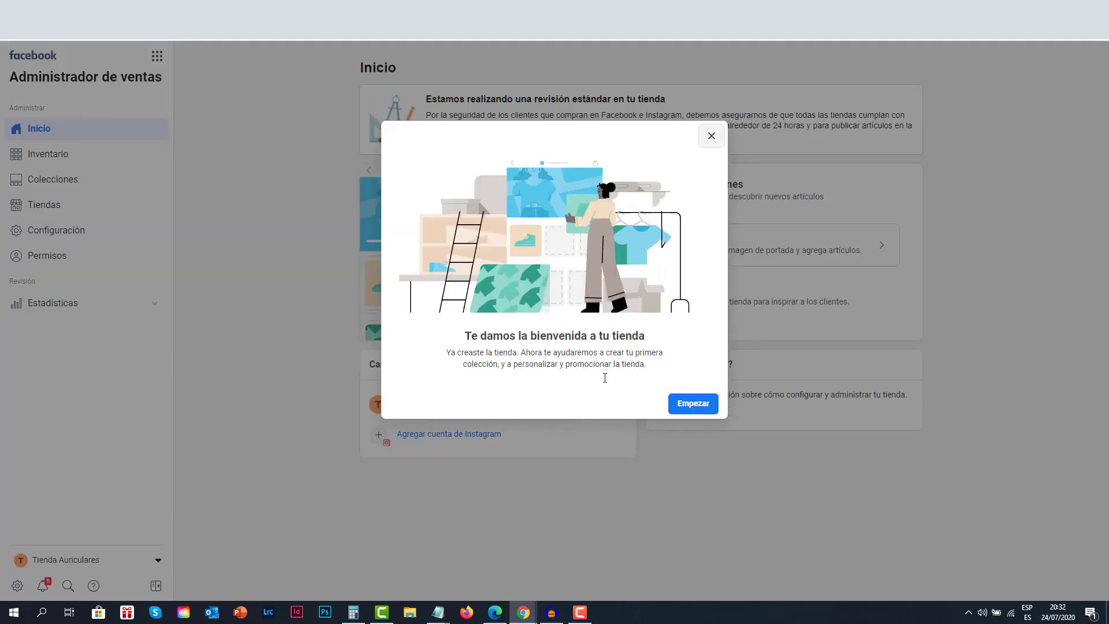
pyautogui.click(693, 403)
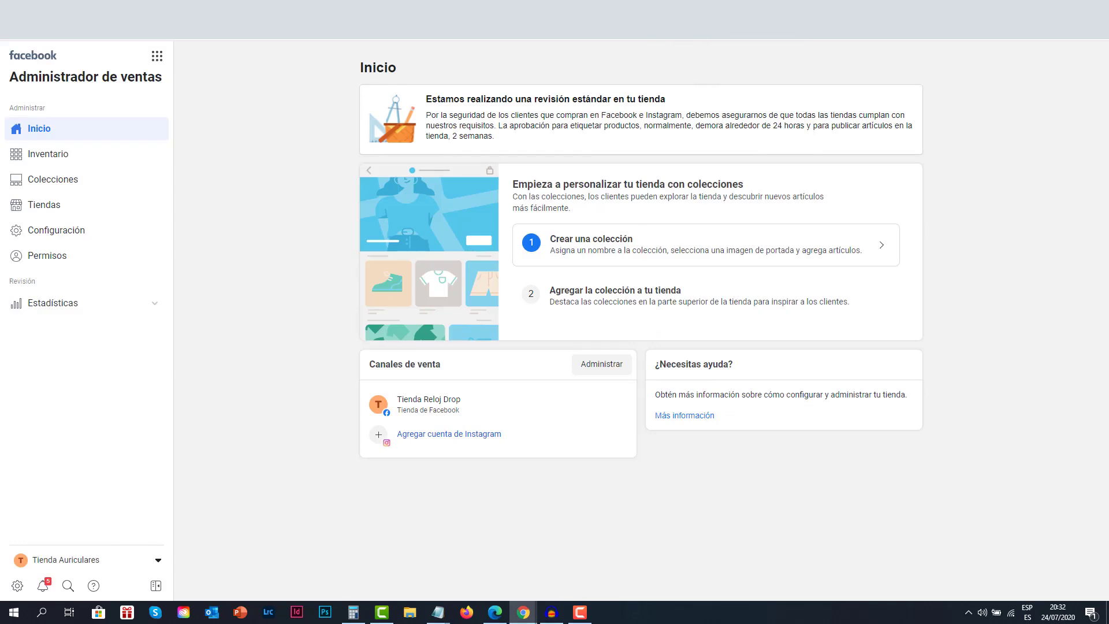
# Step: Open the Tienda section of the Tienda Reloj Drop page and check the COWIN E7 PRO headphones' color options
pyautogui.click(698, 10)
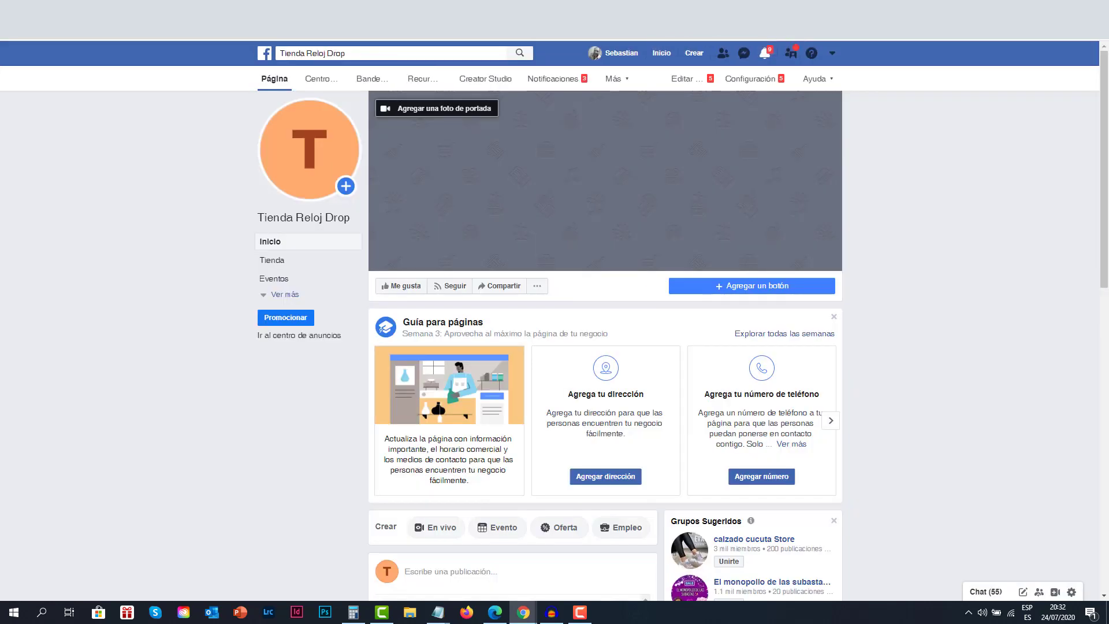
pyautogui.click(273, 261)
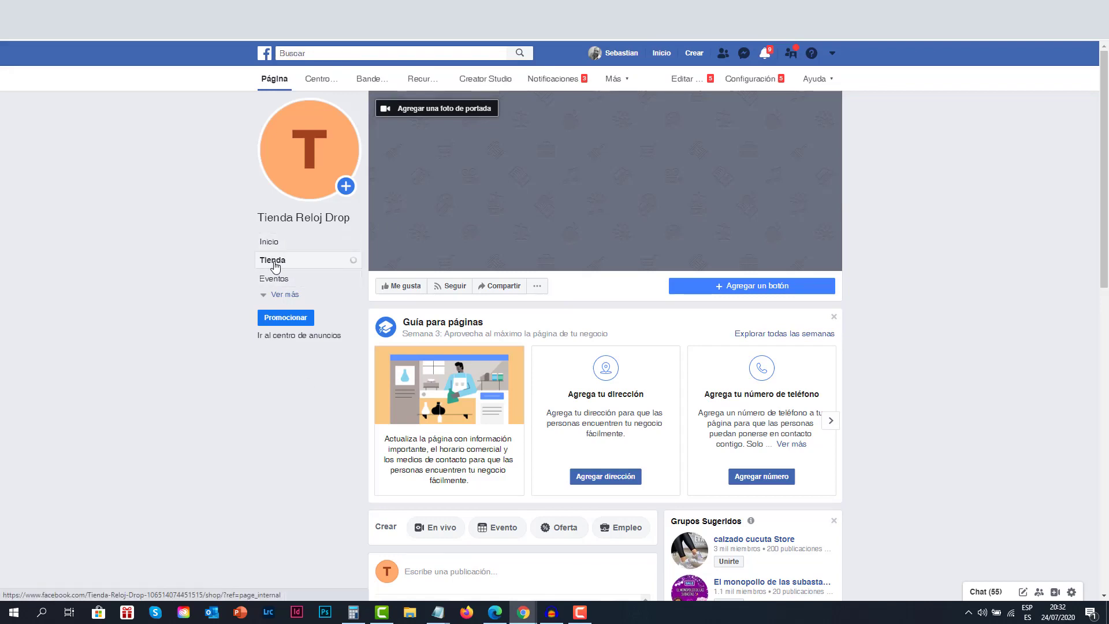
pyautogui.scroll(-3, 99, 346)
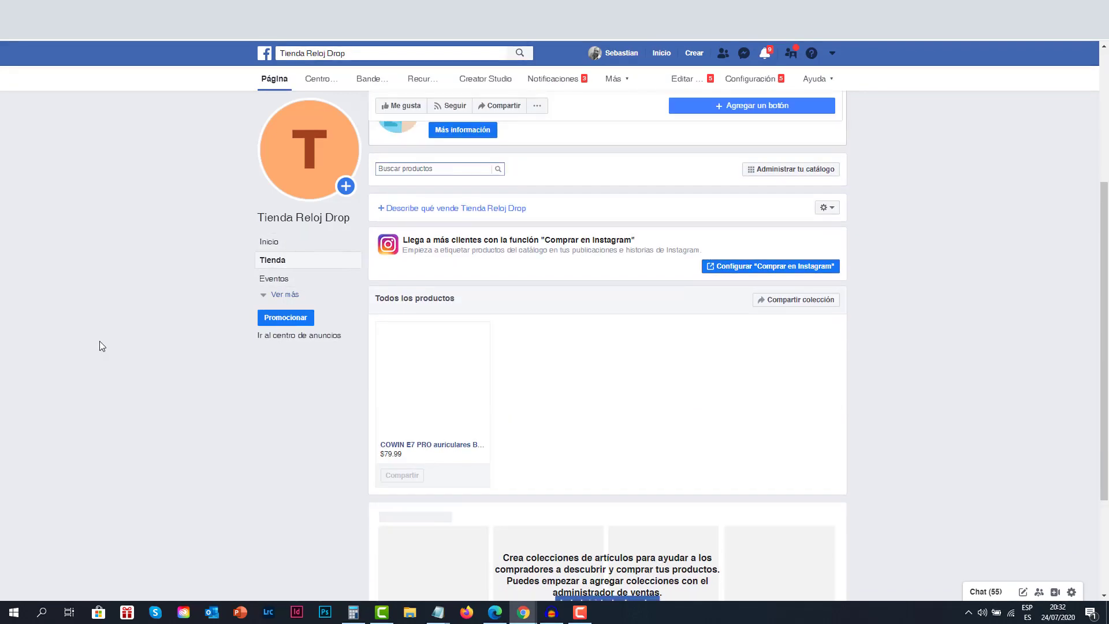
pyautogui.click(431, 407)
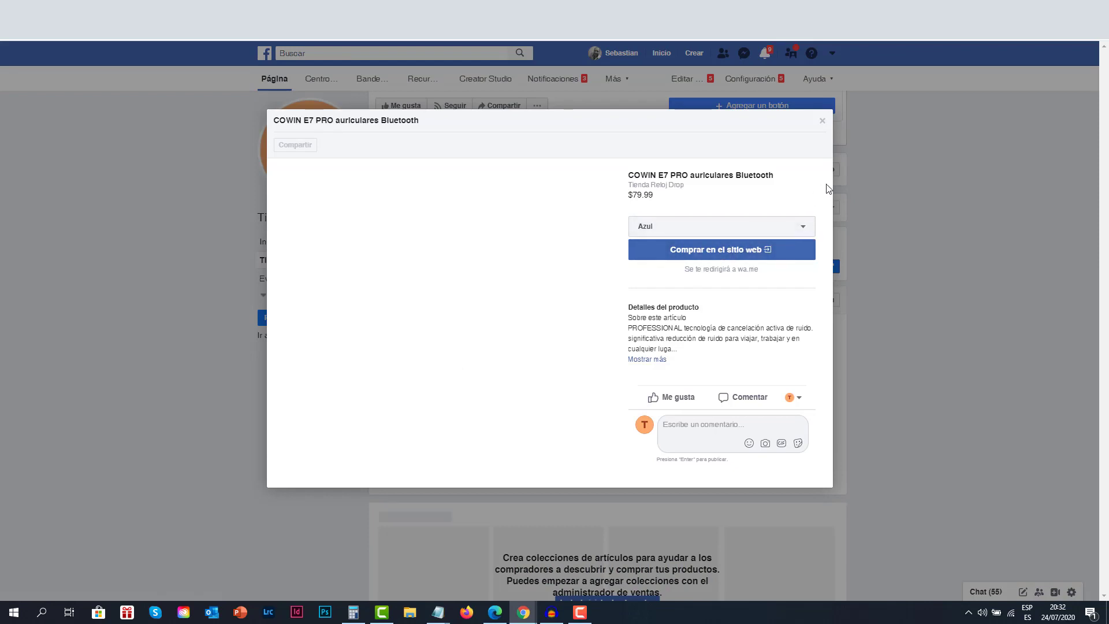
pyautogui.click(803, 230)
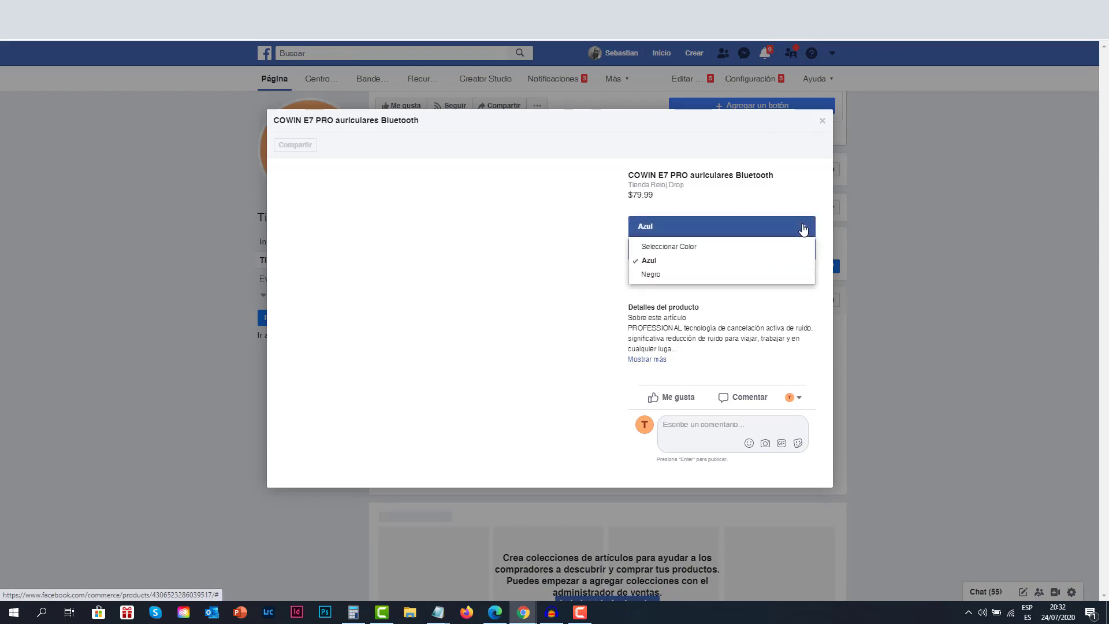
pyautogui.click(803, 227)
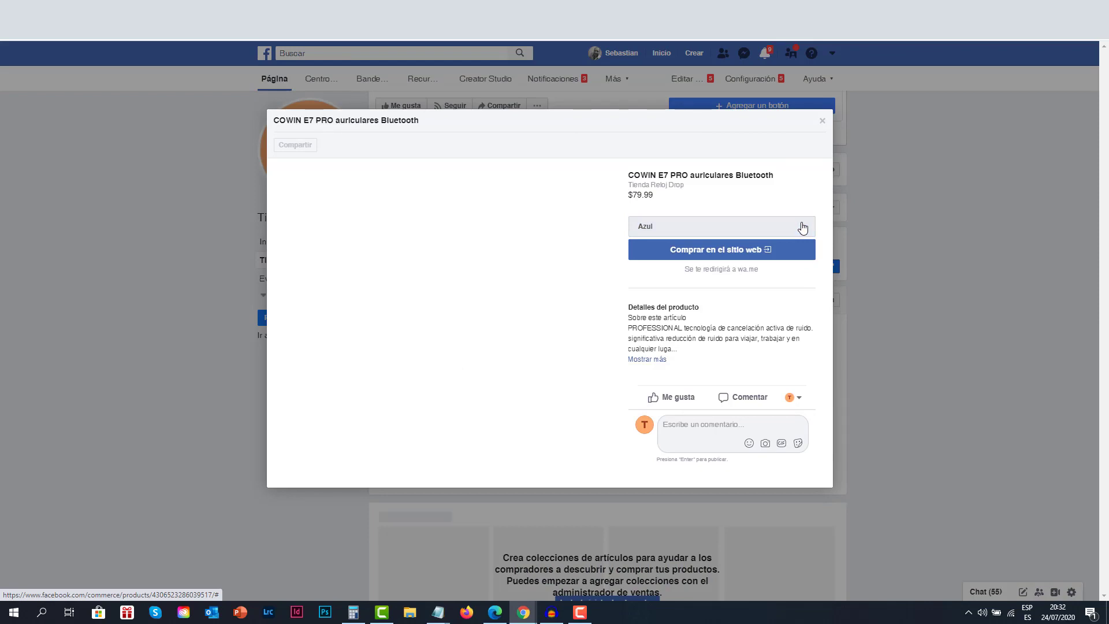
pyautogui.click(802, 227)
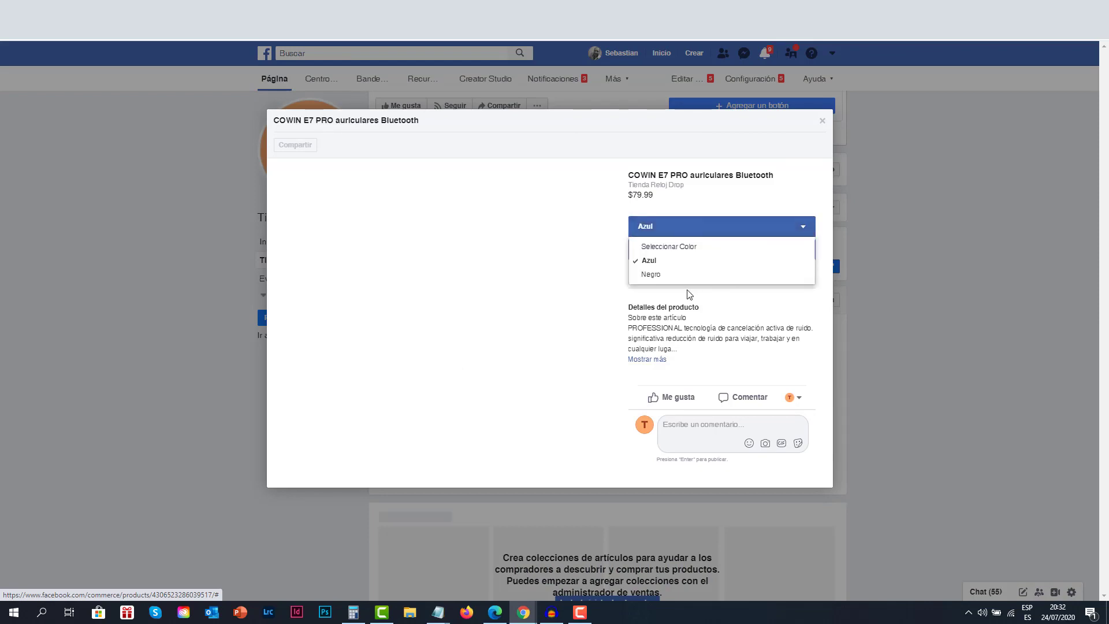
pyautogui.click(790, 311)
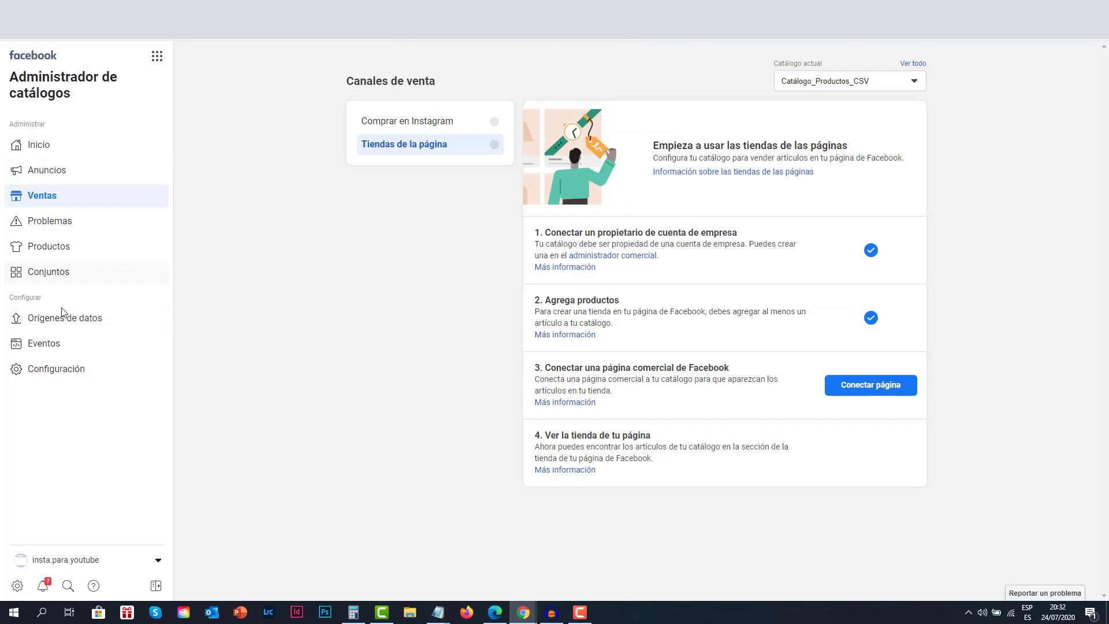
# Step: In the catalog manager, open the data list's COWIN E7 PRO product and view its variants
pyautogui.click(64, 322)
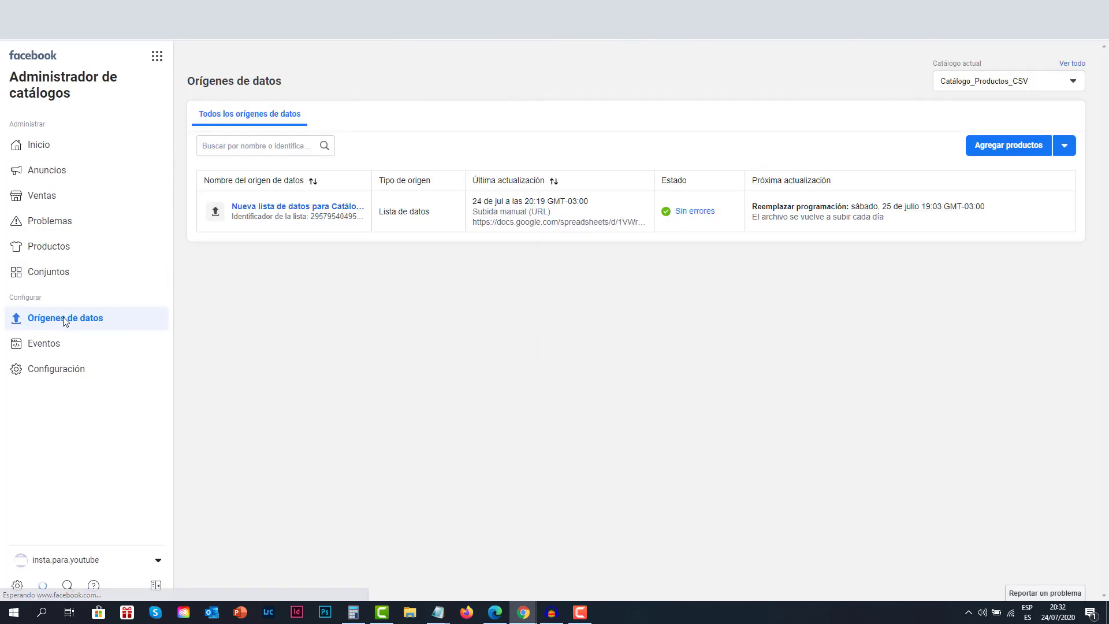
pyautogui.click(304, 214)
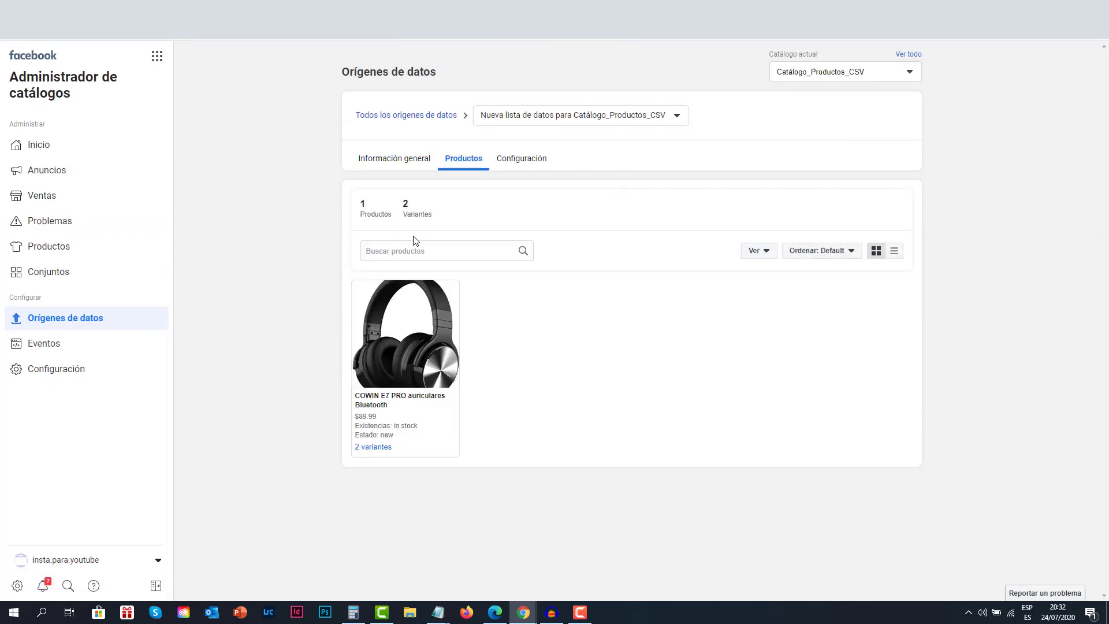
pyautogui.click(445, 310)
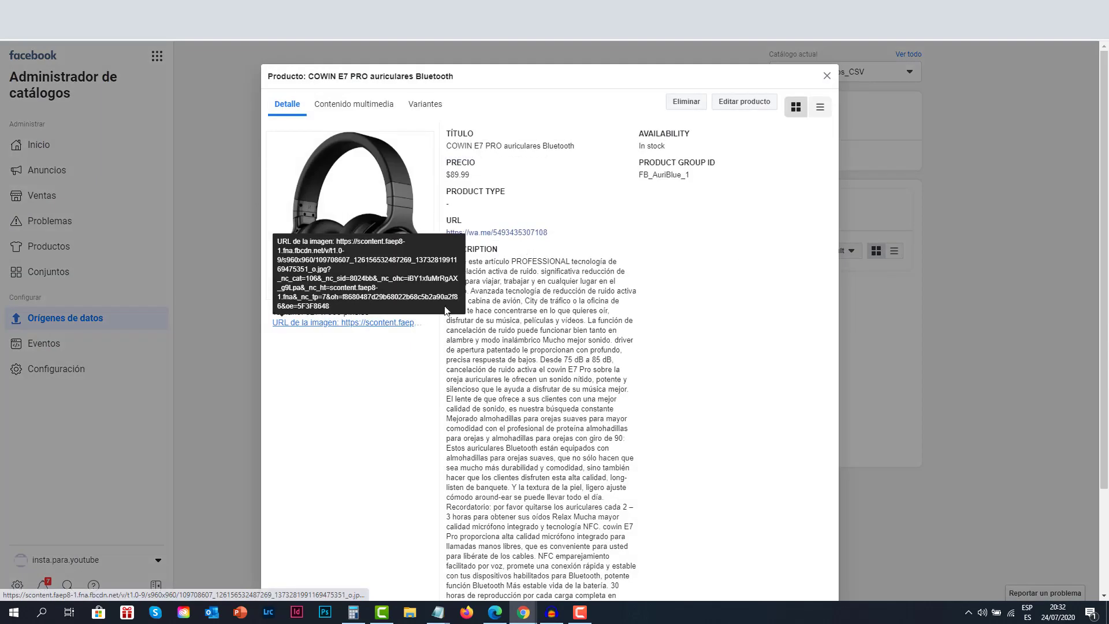
pyautogui.click(426, 105)
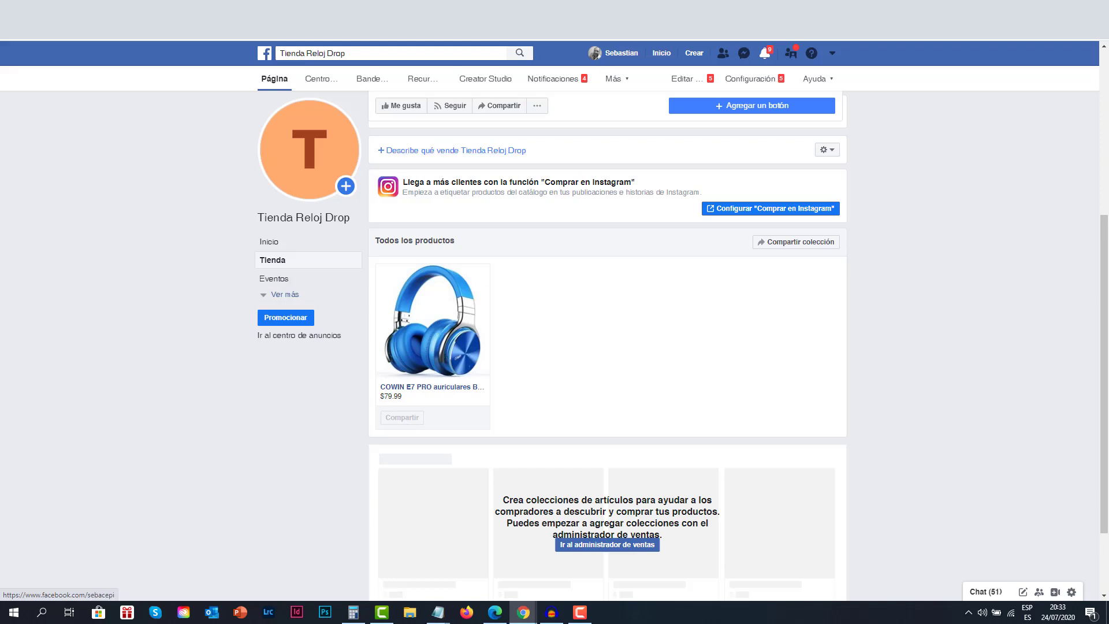
# Step: On the page's shop, open the COWIN E7 PRO headphones and preview the Negro and Azul variants
pyautogui.hotkey('ctrl', 'Tab')
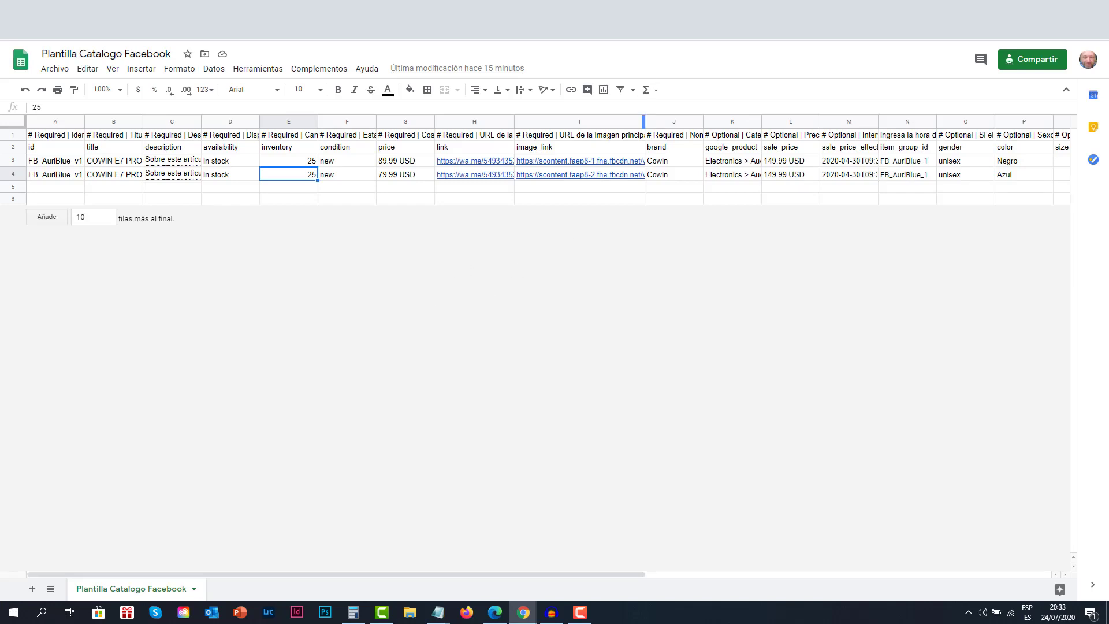
pyautogui.hotkey('ctrl', 'Tab')
pyautogui.click(442, 346)
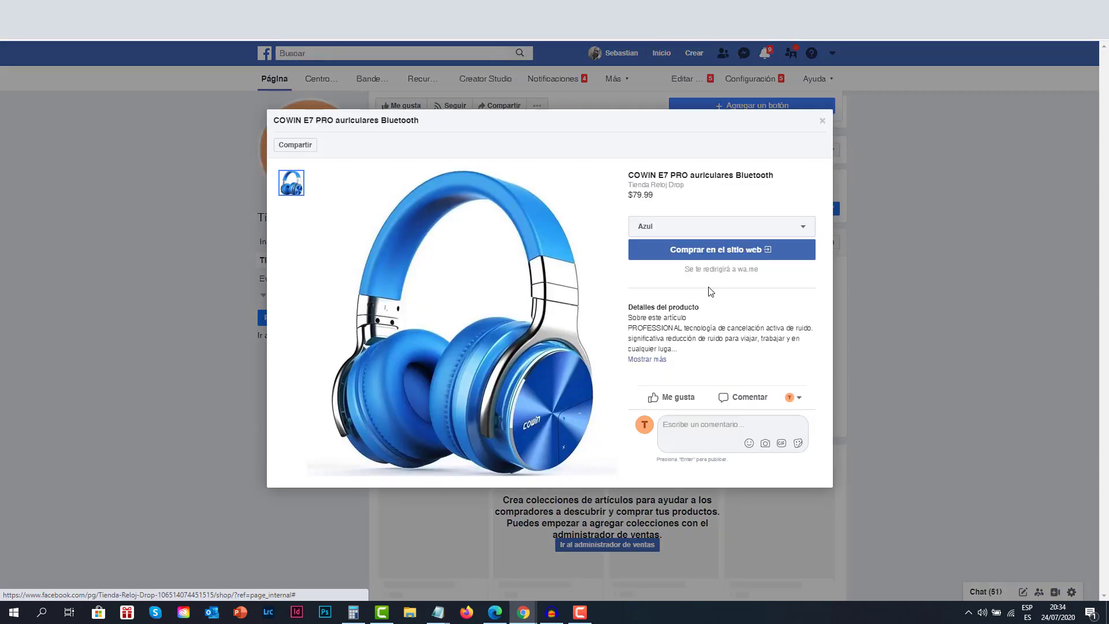
pyautogui.click(700, 231)
pyautogui.click(676, 275)
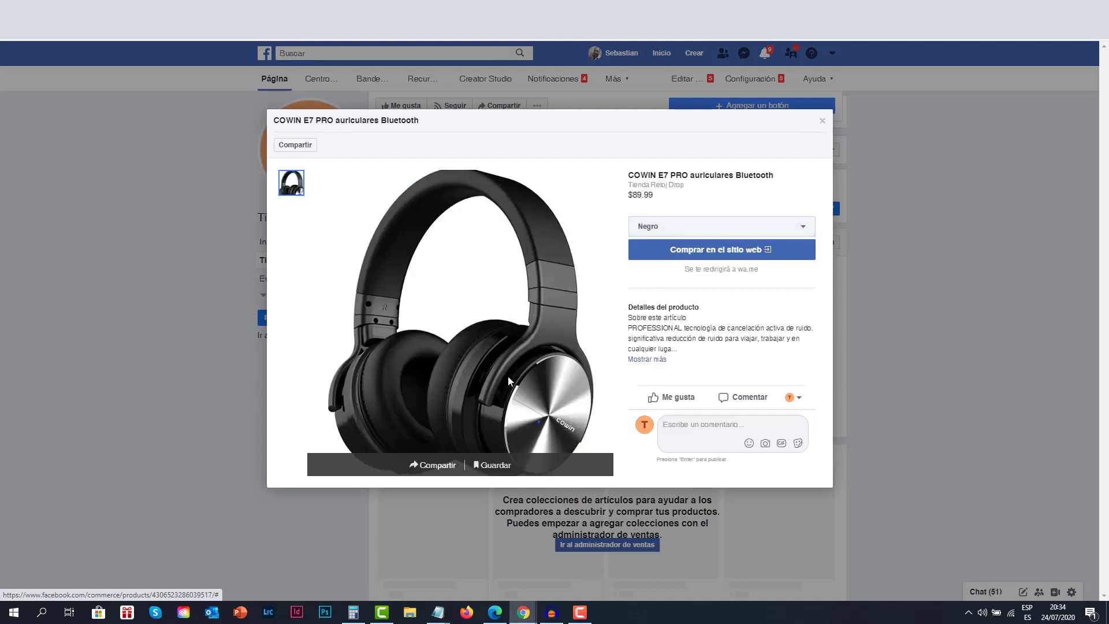
pyautogui.click(697, 227)
pyautogui.click(718, 265)
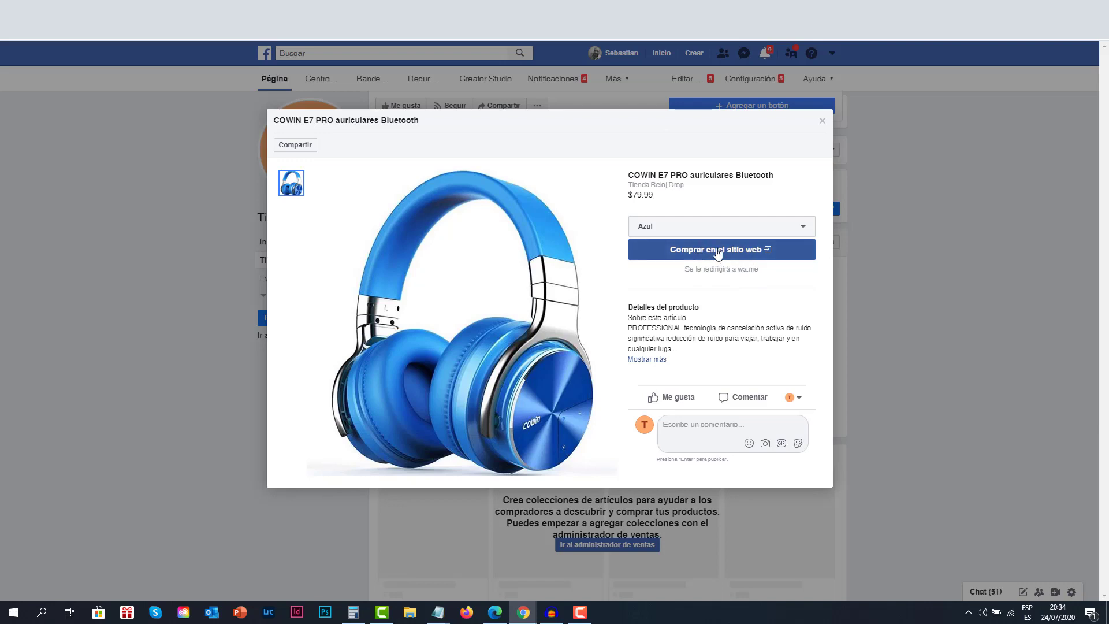
# Step: Switch to the Plantilla Catalogo Facebook spreadsheet and append &text=Negro to the WhatsApp link in row 3
pyautogui.click(629, 41)
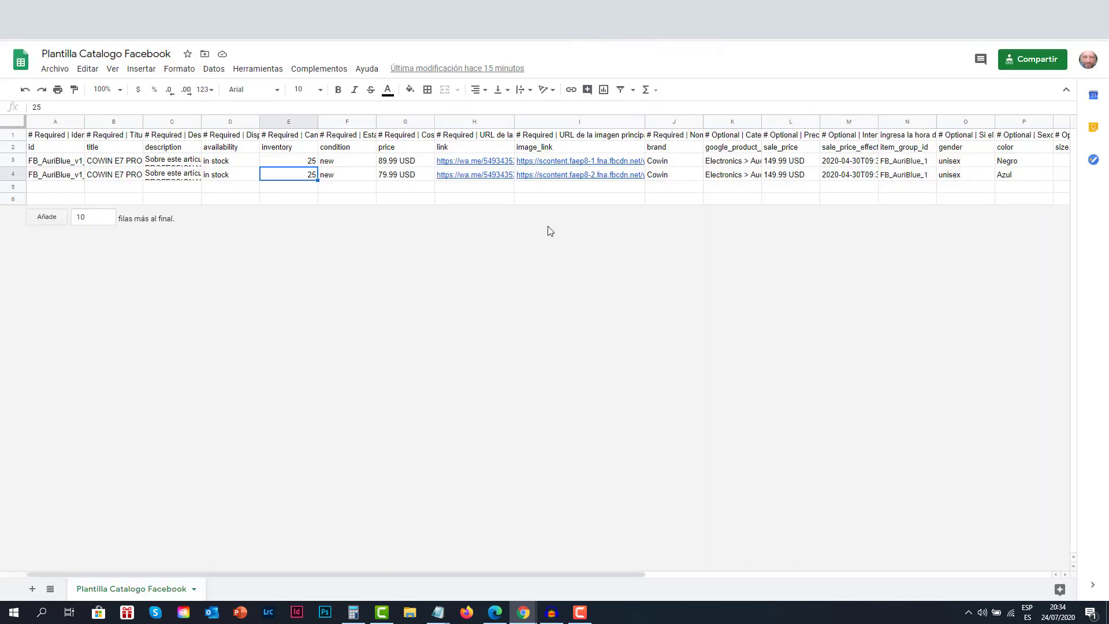
pyautogui.click(469, 165)
pyautogui.click(165, 107)
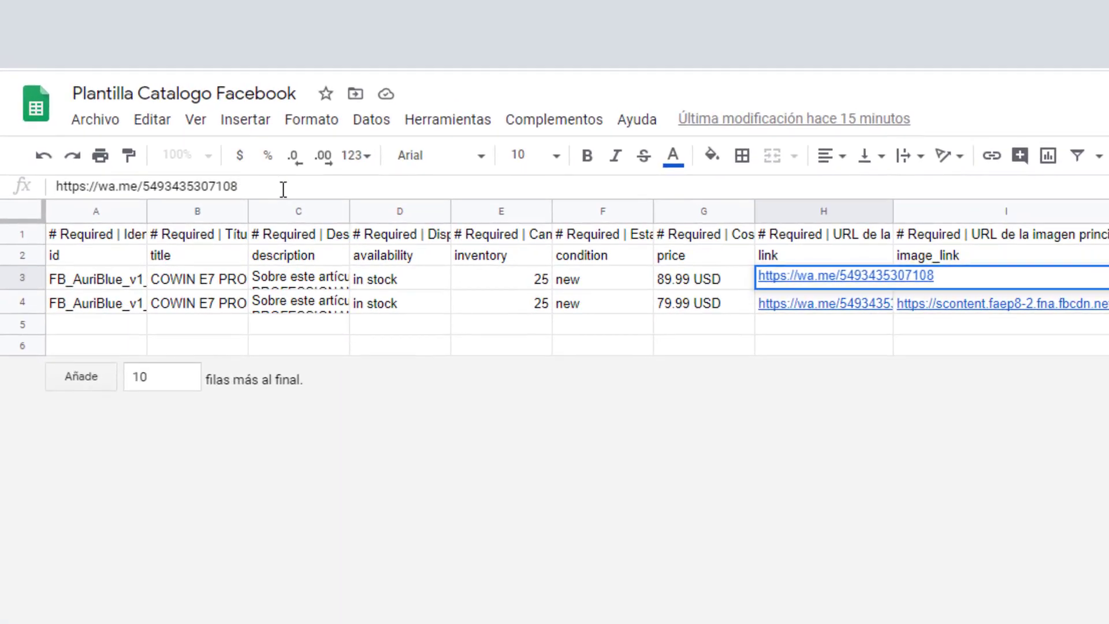
pyautogui.write('&text=')
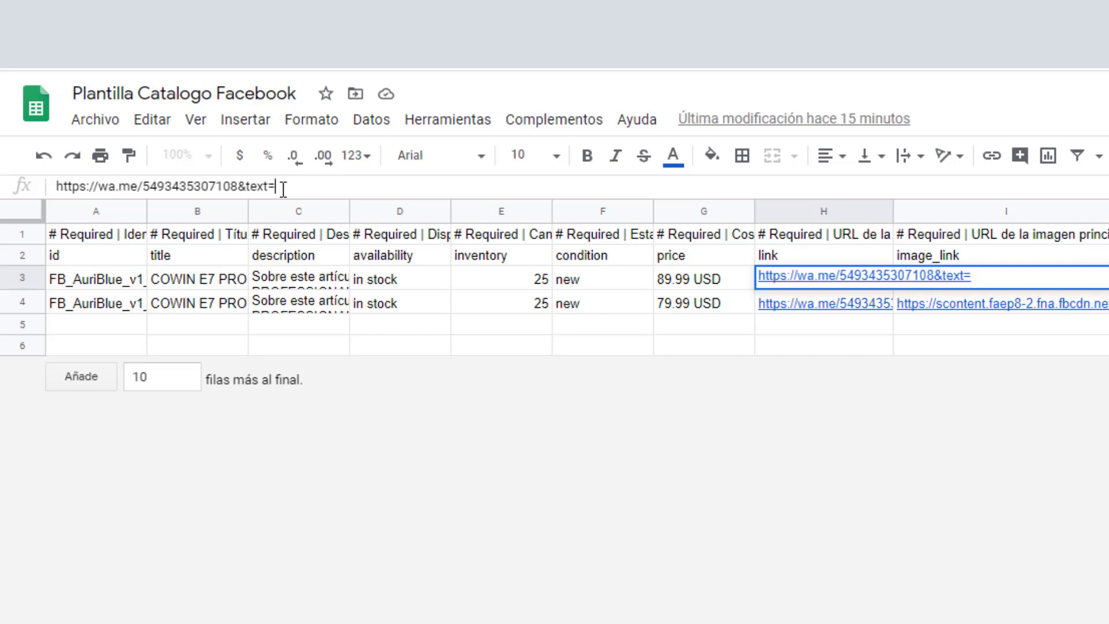
pyautogui.write('Negro')
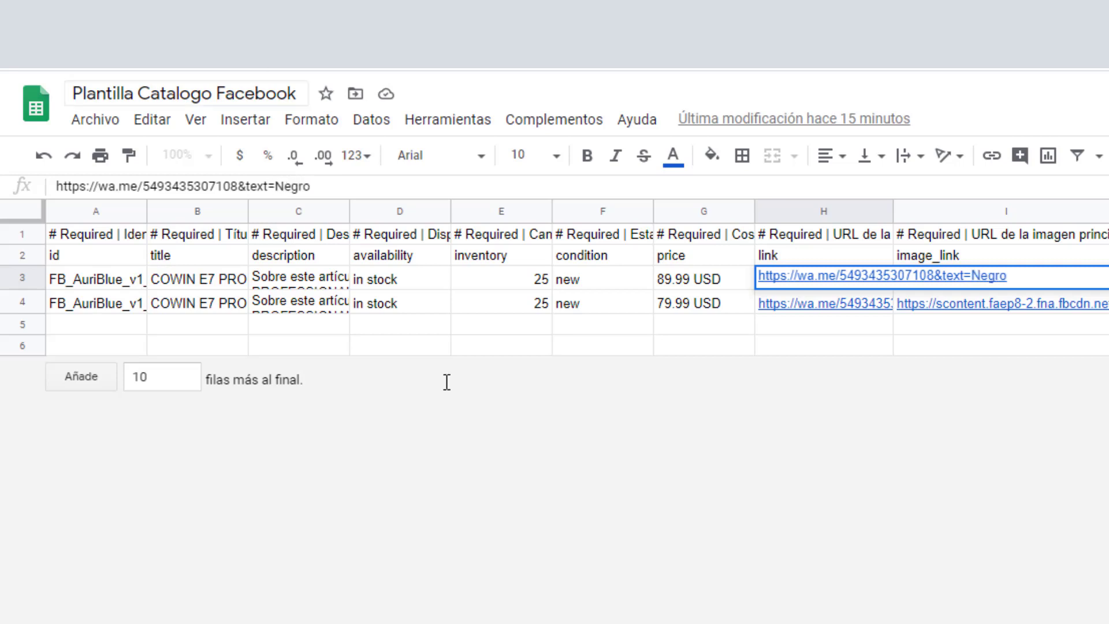
pyautogui.click(823, 345)
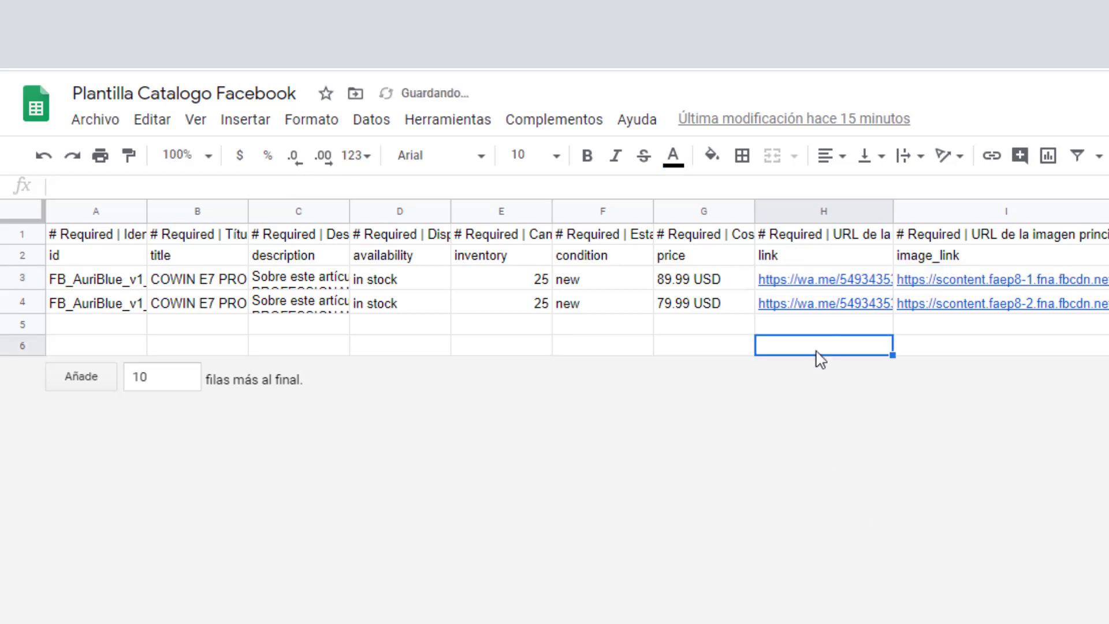
# Step: Reuse the row 3 link's &text= suffix at the end of the row 4 WhatsApp link, with Azul as its text
pyautogui.click(808, 283)
pyautogui.click(326, 185)
pyautogui.moveTo(325, 185); pyautogui.dragTo(238, 186)
pyautogui.hotkey('ctrl', 'c')
pyautogui.press('BackSpace')
pyautogui.click(832, 346)
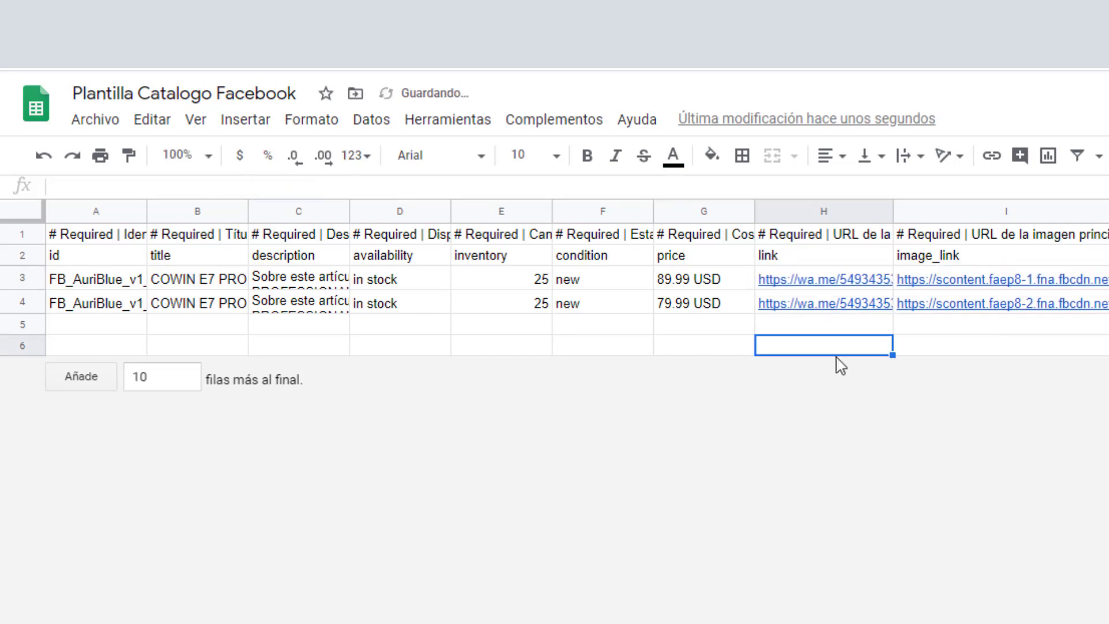
pyautogui.click(814, 304)
pyautogui.click(266, 190)
pyautogui.hotkey('ctrl', 'v')
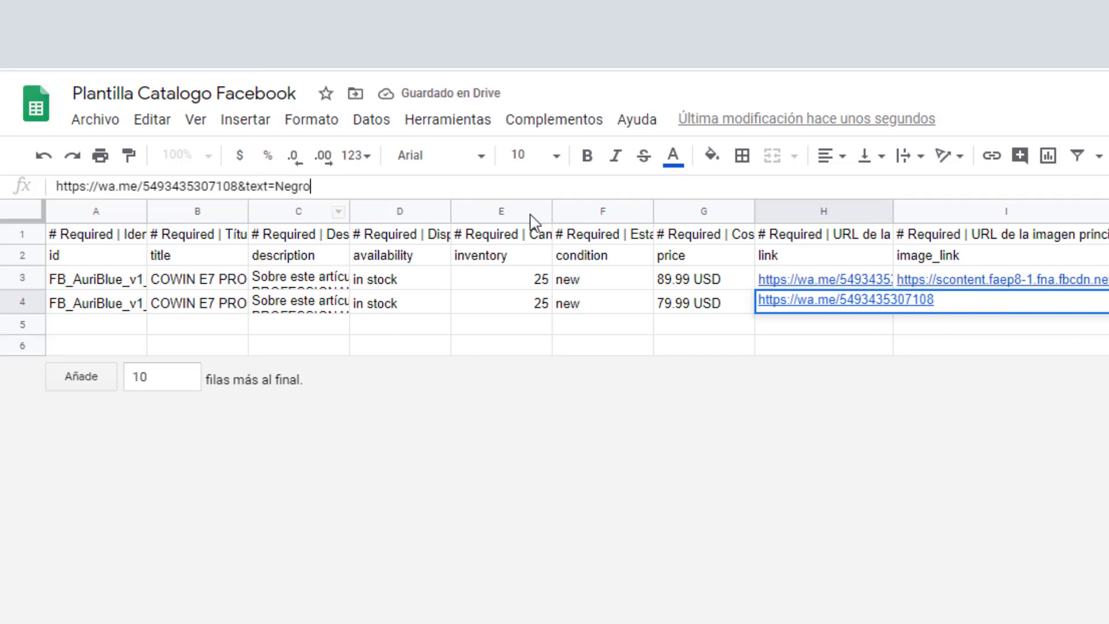
pyautogui.press('BackSpace')
pyautogui.press('BackSpace')
pyautogui.press('BackSpace')
pyautogui.press('BackSpace')
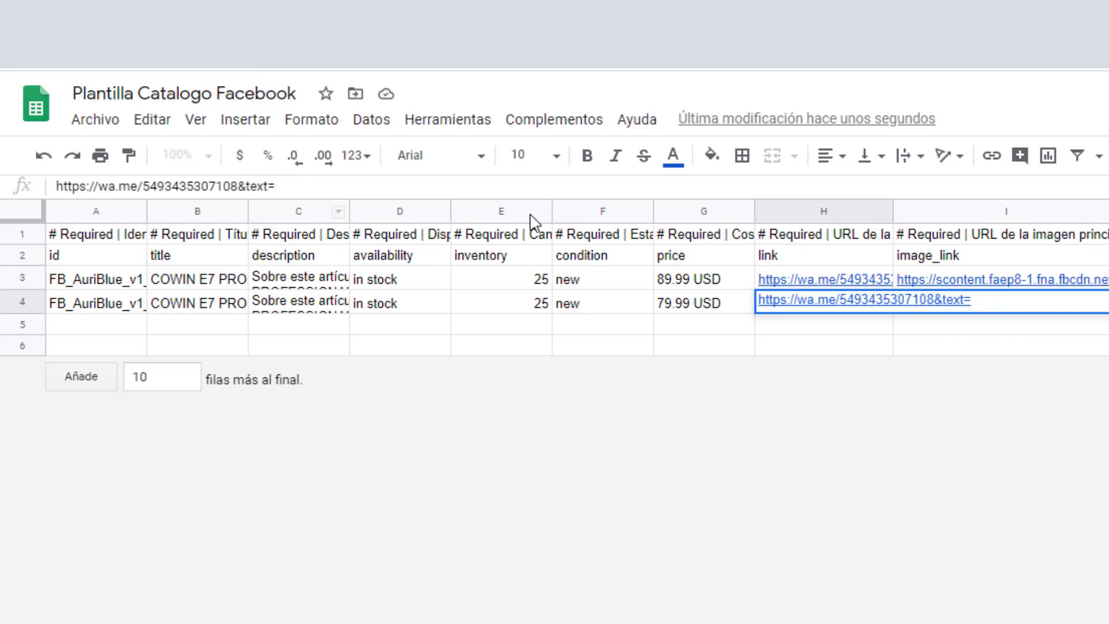
pyautogui.write('Azul')
pyautogui.click(602, 445)
# Step: Check the link cells in rows 3 and 4, return to the catalog manager and close the product's variants
pyautogui.moveTo(844, 314)
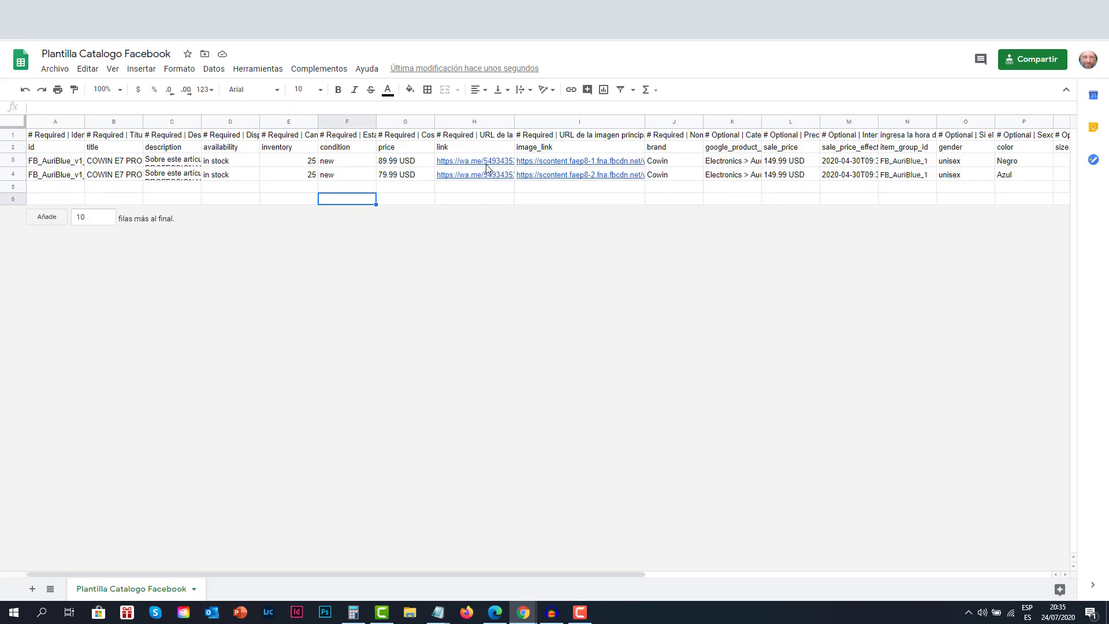
pyautogui.moveTo(491, 183)
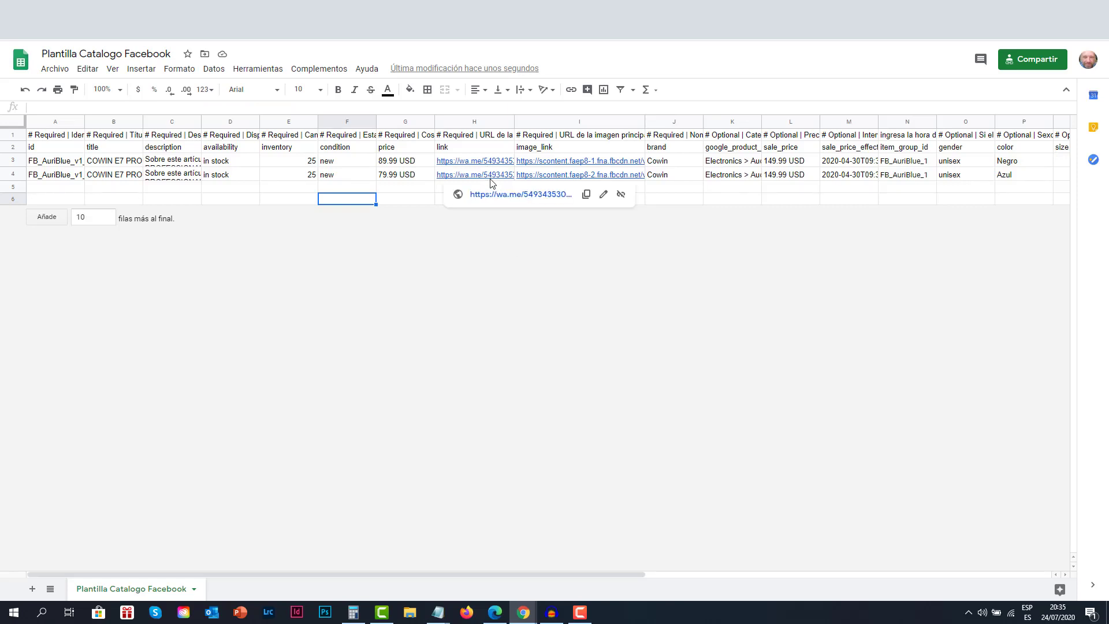
pyautogui.click(485, 346)
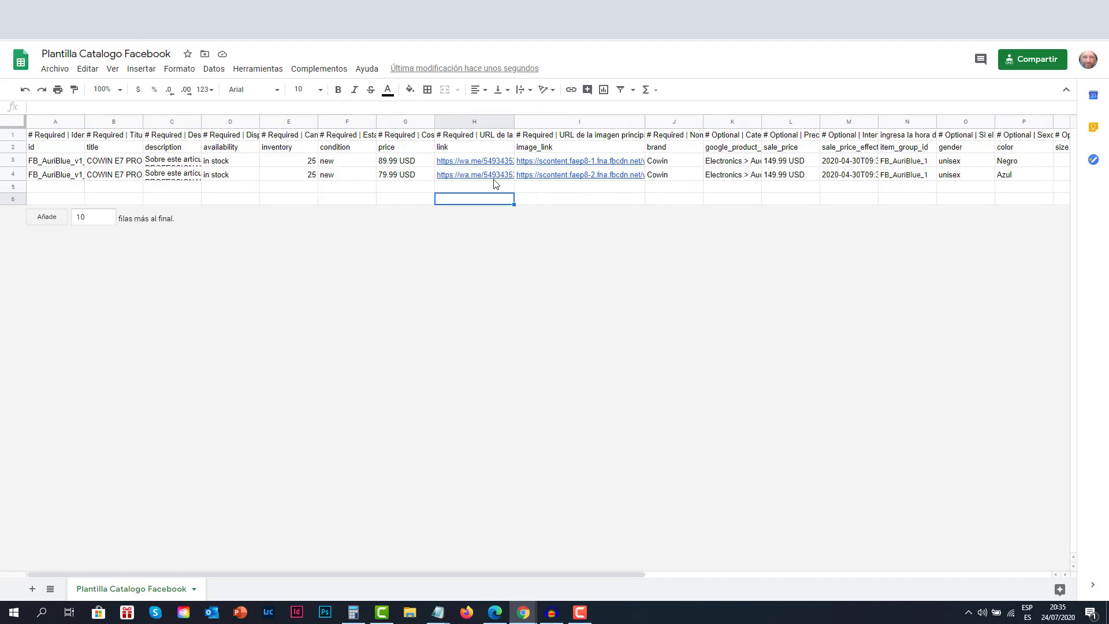
pyautogui.hotkey('ctrl', 'Tab')
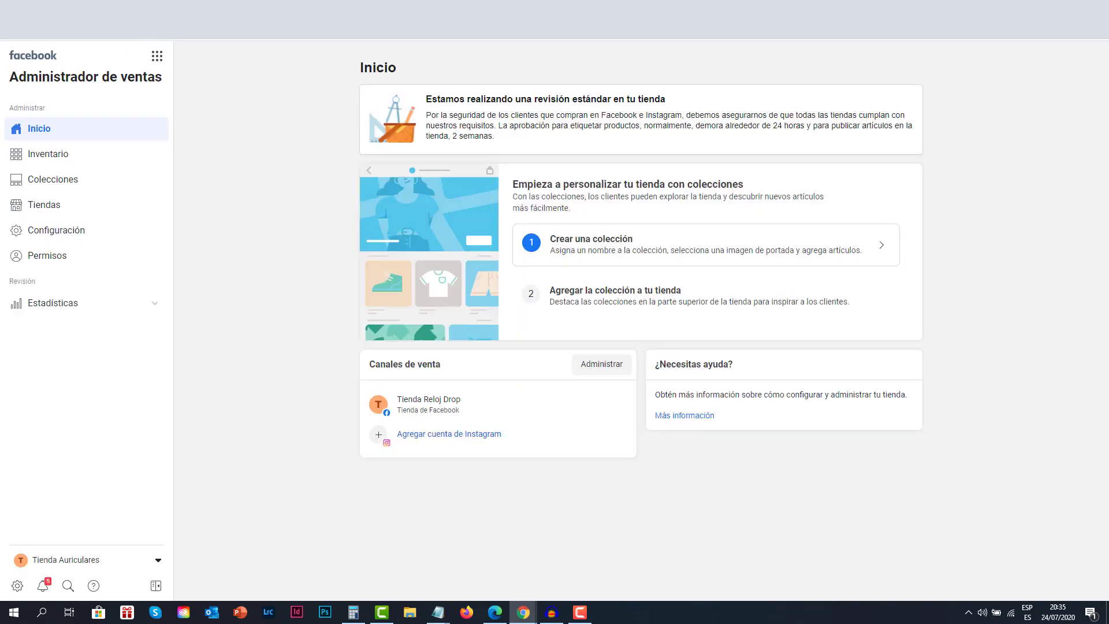
pyautogui.hotkey('ctrl', 'Tab')
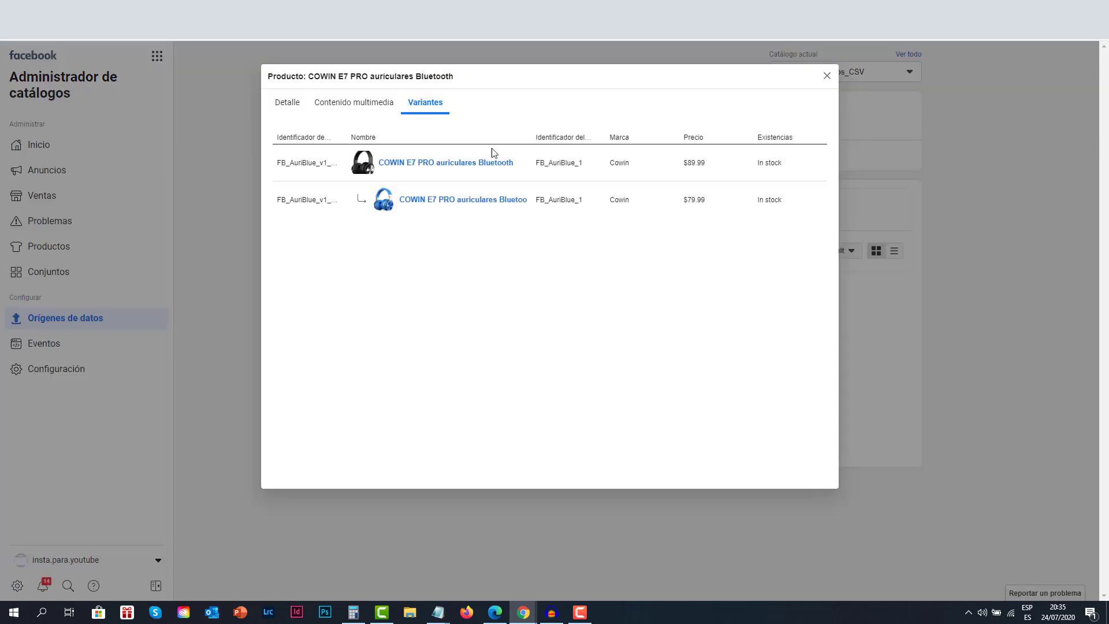
pyautogui.click(826, 76)
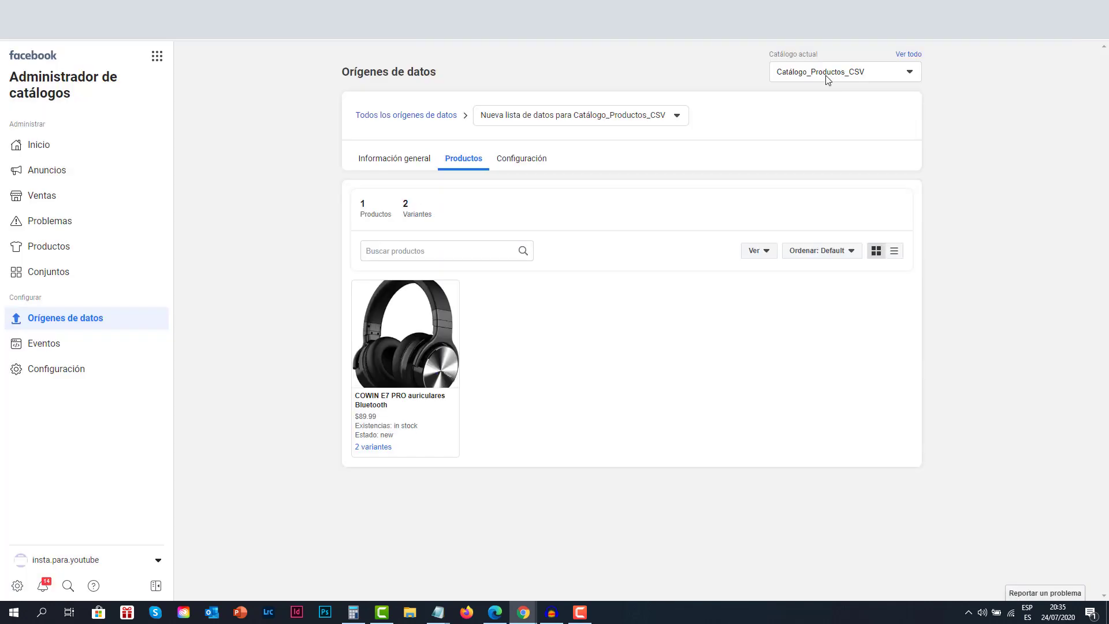
# Step: Review the data source's general information and upload sessions, and return to its product list
pyautogui.click(390, 164)
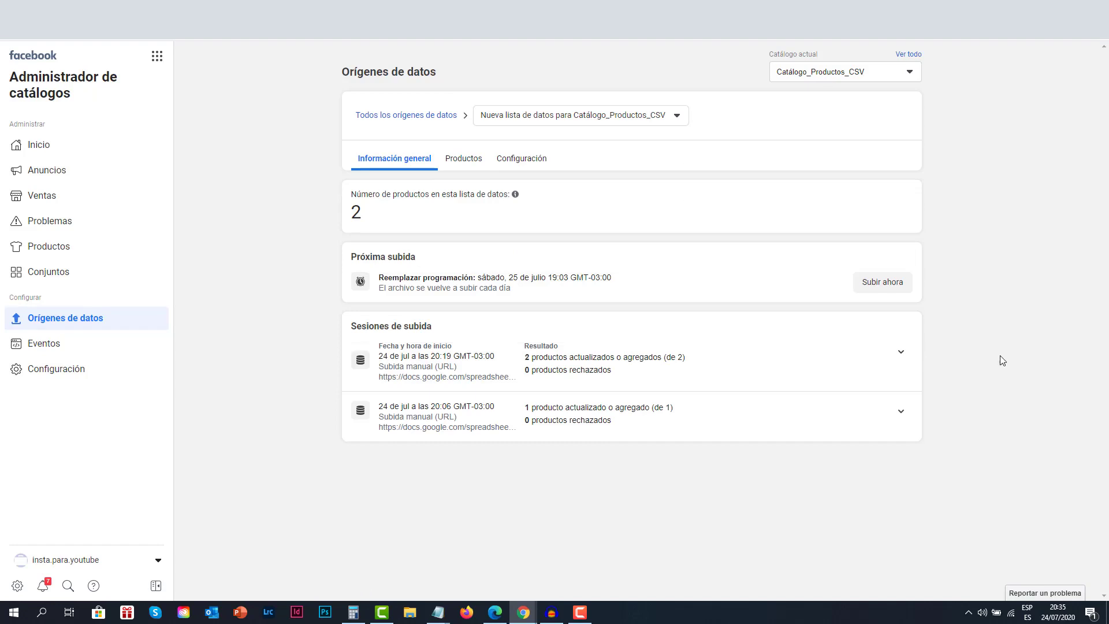
pyautogui.click(471, 168)
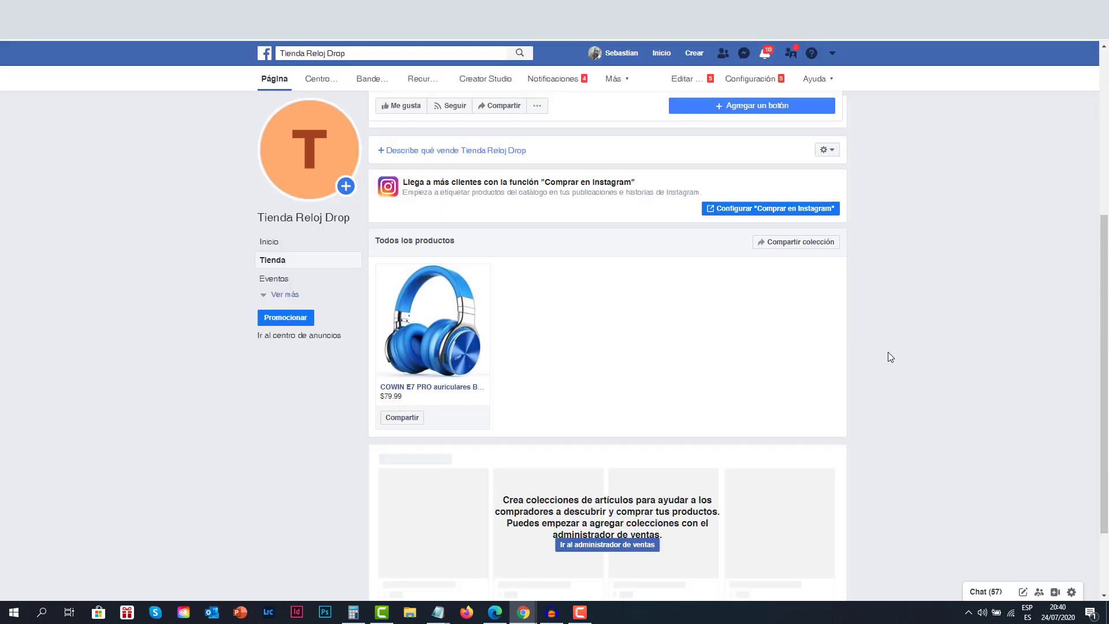
# Step: From the page's shop, open the Azul headphones' website purchase link and inspect the phone and text parameters in its WhatsApp address
pyautogui.click(454, 331)
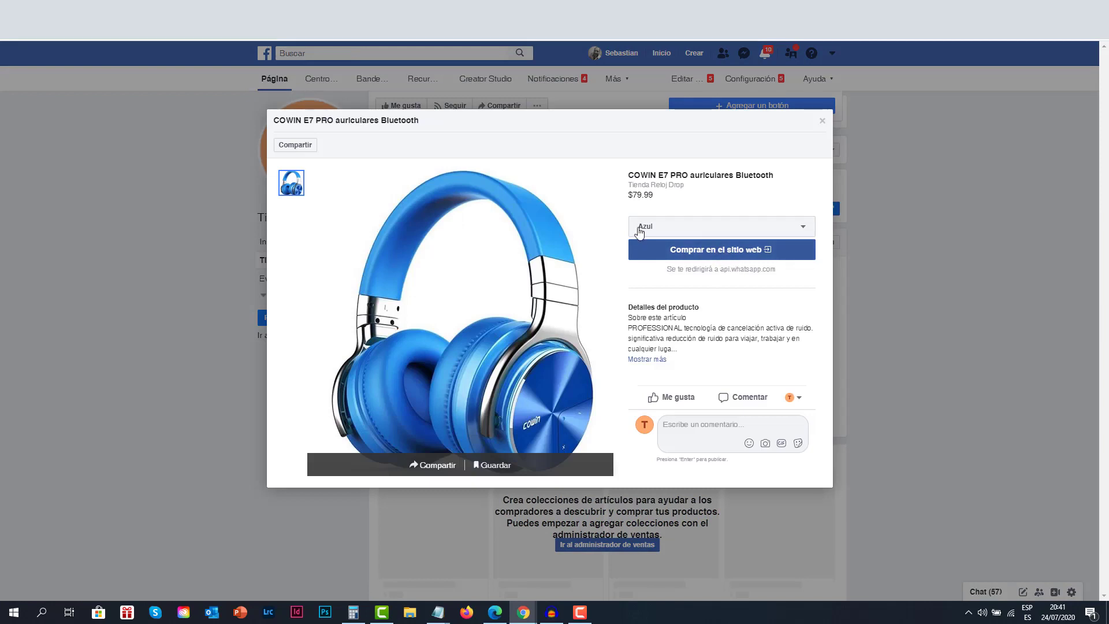
pyautogui.click(709, 255)
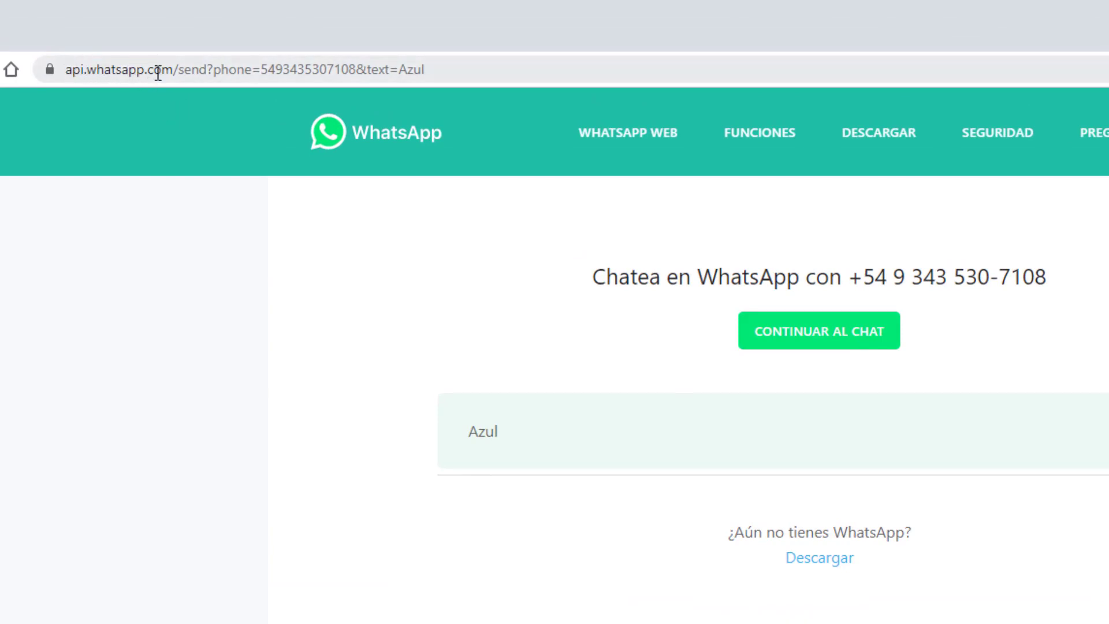
pyautogui.click(175, 71)
pyautogui.moveTo(176, 71); pyautogui.dragTo(447, 69)
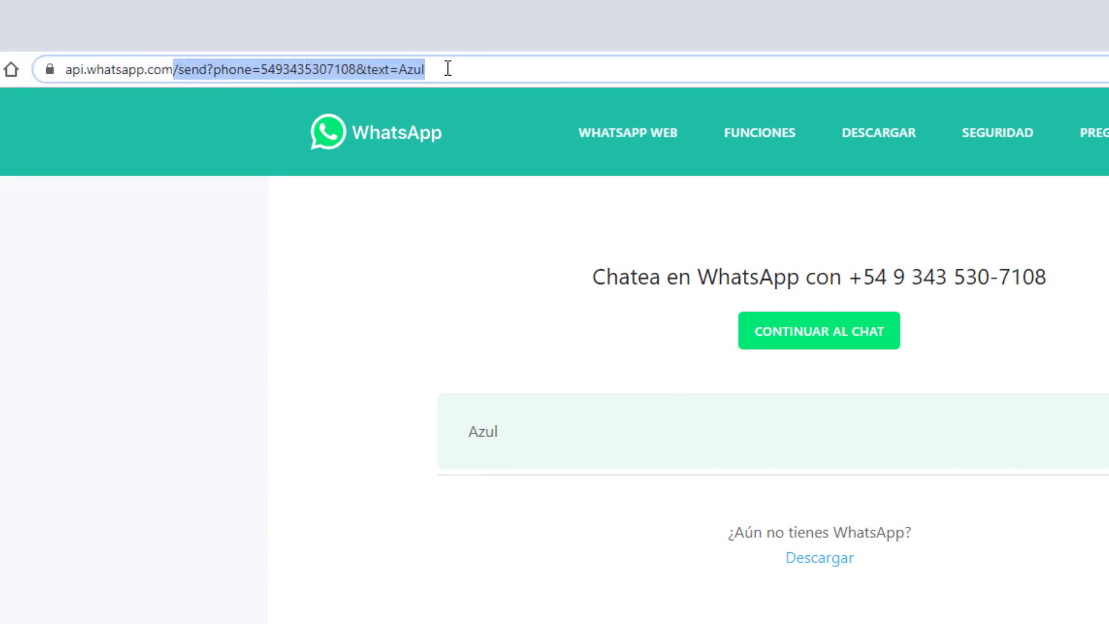
pyautogui.click(582, 195)
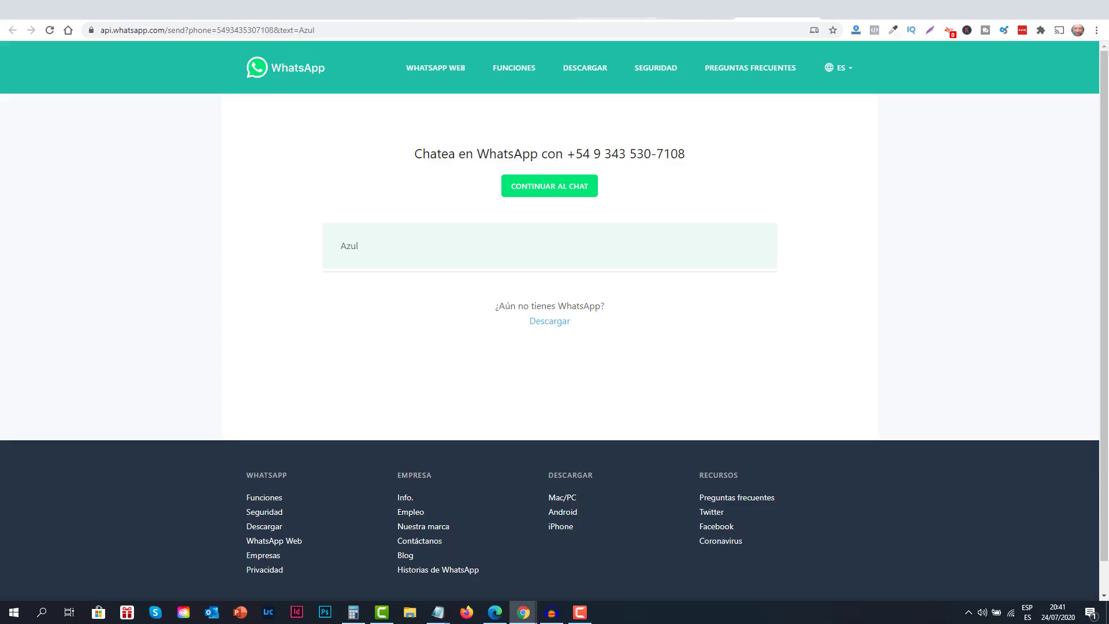
# Step: Return to the headphones in the page's shop, choose the Negro variant and open its website purchase link
pyautogui.click(929, 40)
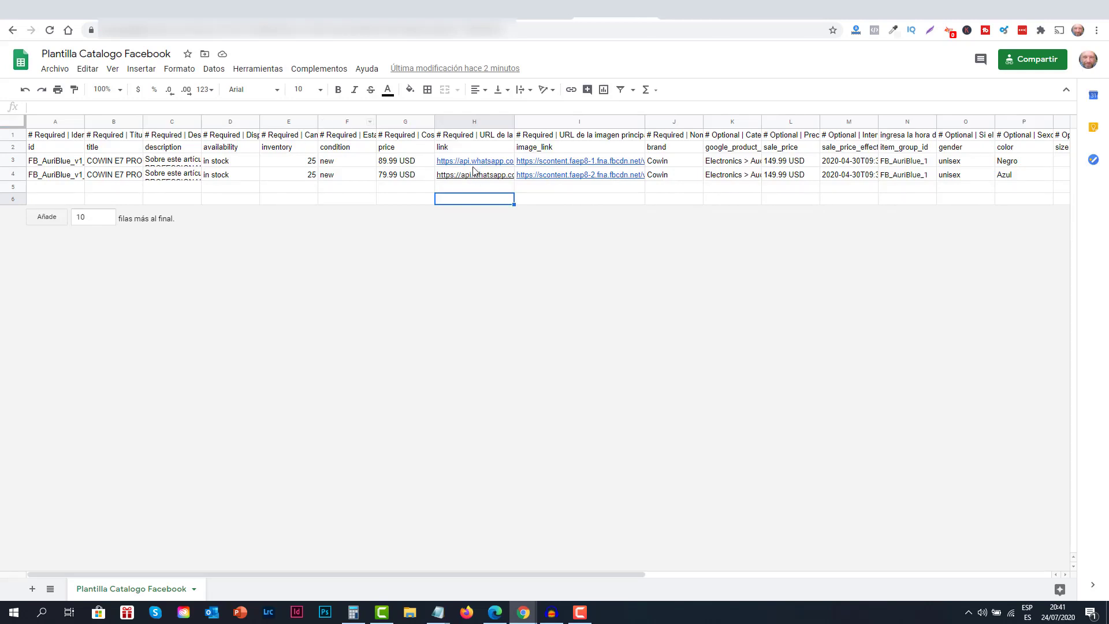
pyautogui.click(690, 20)
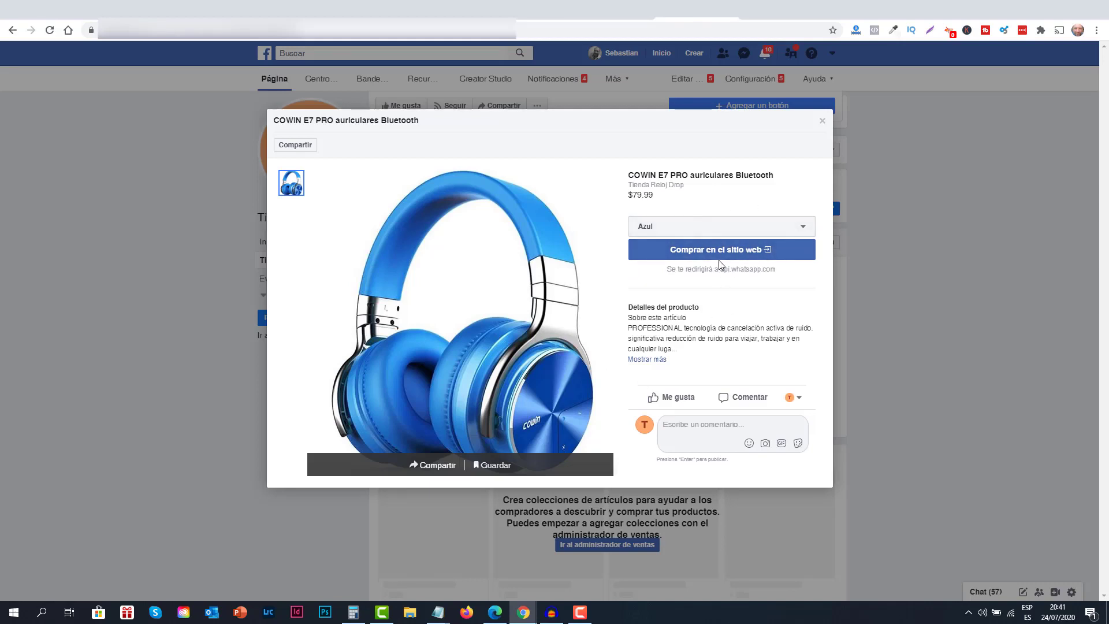
pyautogui.click(716, 228)
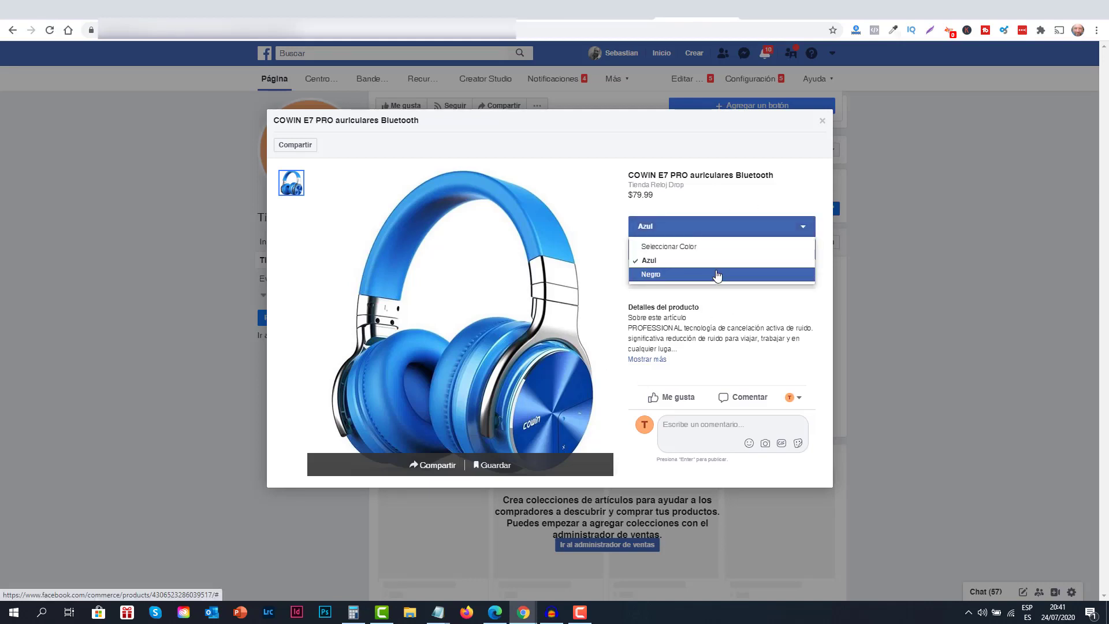
pyautogui.click(716, 275)
pyautogui.click(720, 253)
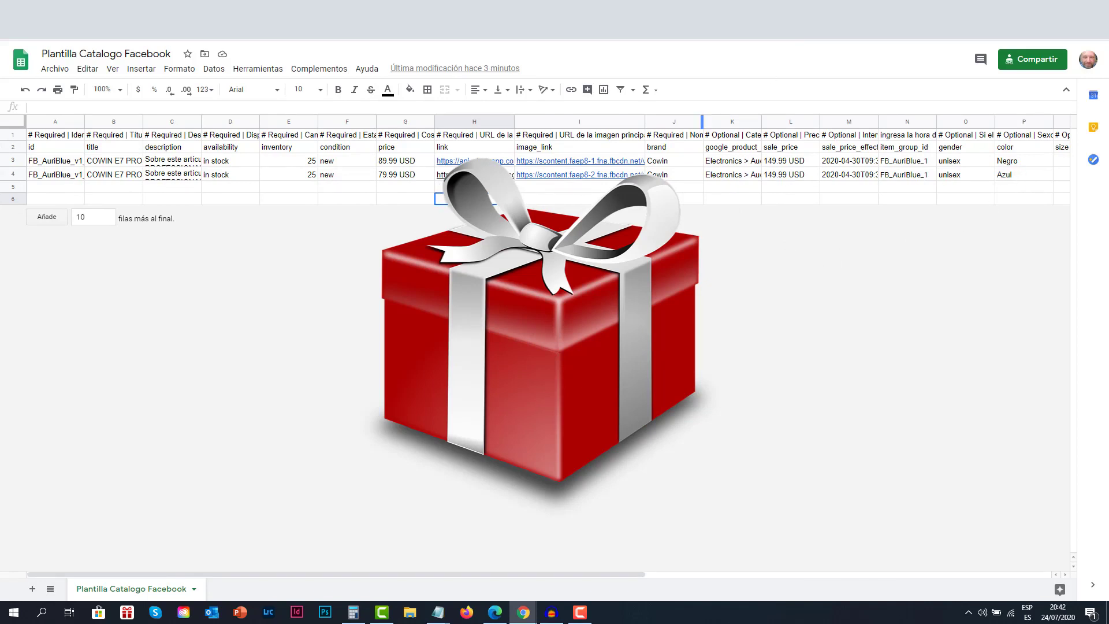
# Step: Show the taxonomy-with-ids.en-US spreadsheet, close its headphones search and return to the Plantilla Catalogo Facebook spreadsheet
pyautogui.hotkey('ctrl', 'Tab')
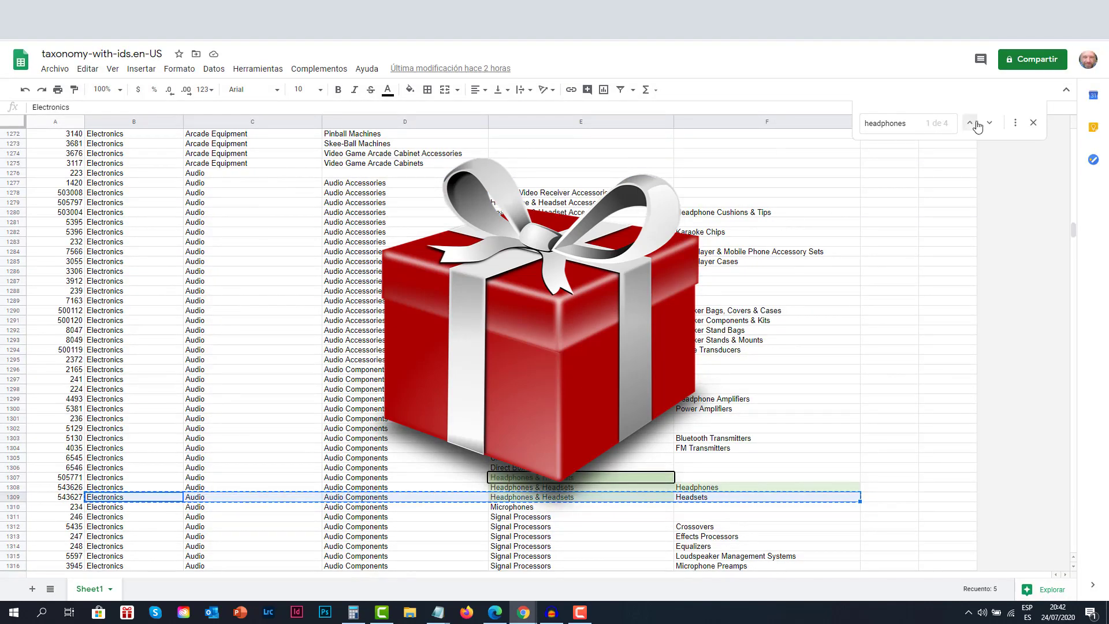
pyautogui.click(1033, 123)
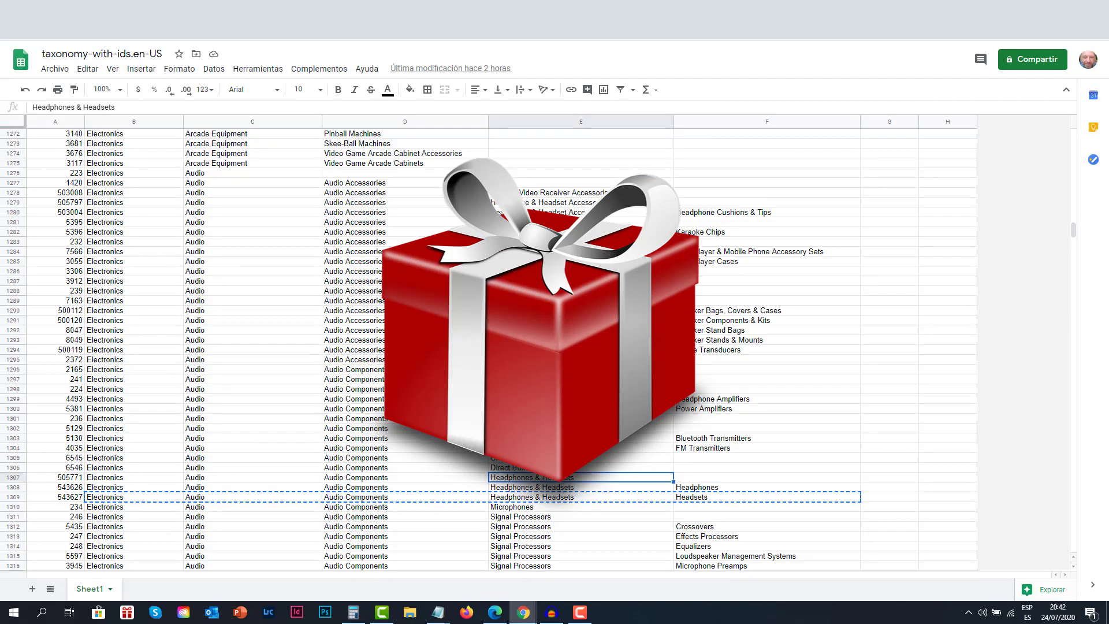
pyautogui.hotkey('ctrl', 'Tab')
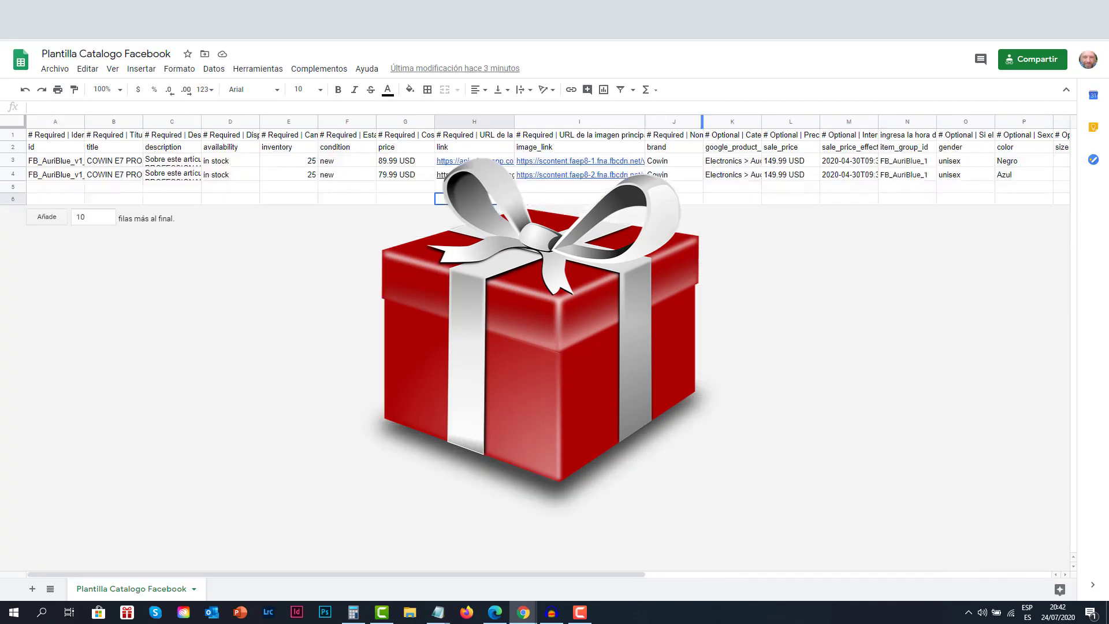